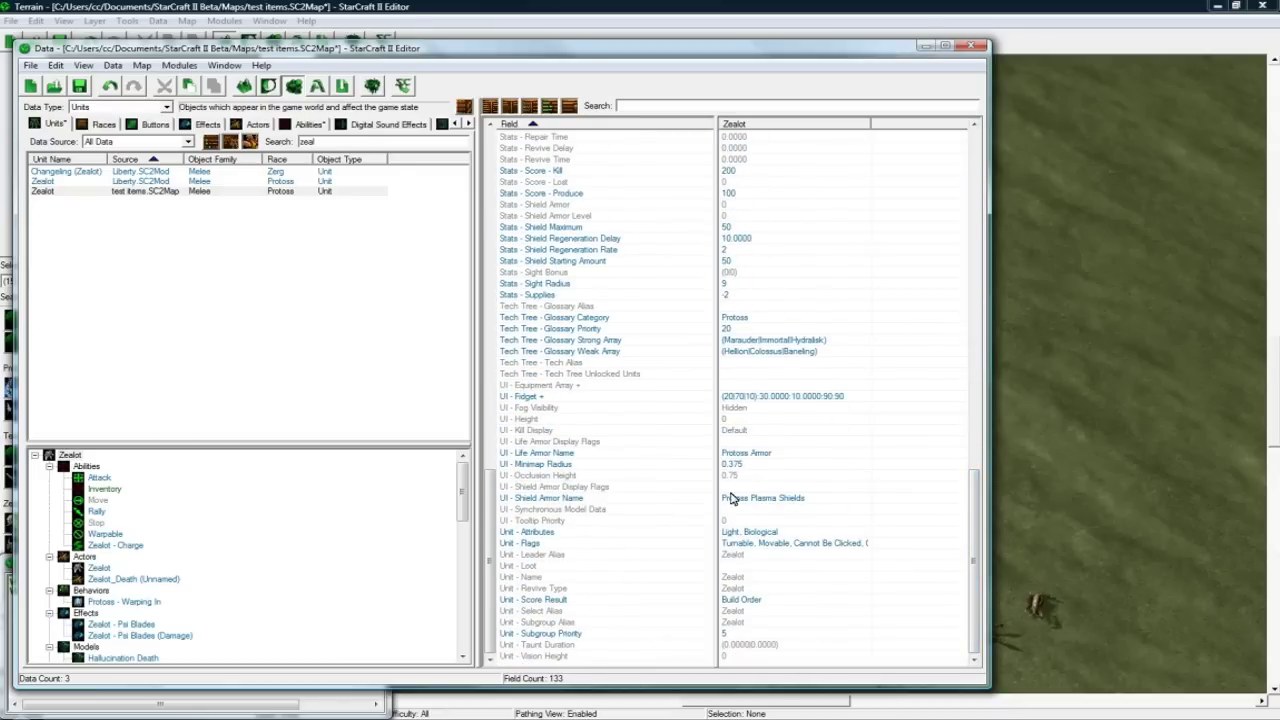
- Set the Zealot's Life Starting Amount and Life Maximum to 800, then select the 'zeal' search text
{"action": "left_click", "coordinate": [740, 489]}
{"action": "scroll", "coordinate": [757, 503], "scroll_direction": "up", "scroll_amount": 3}
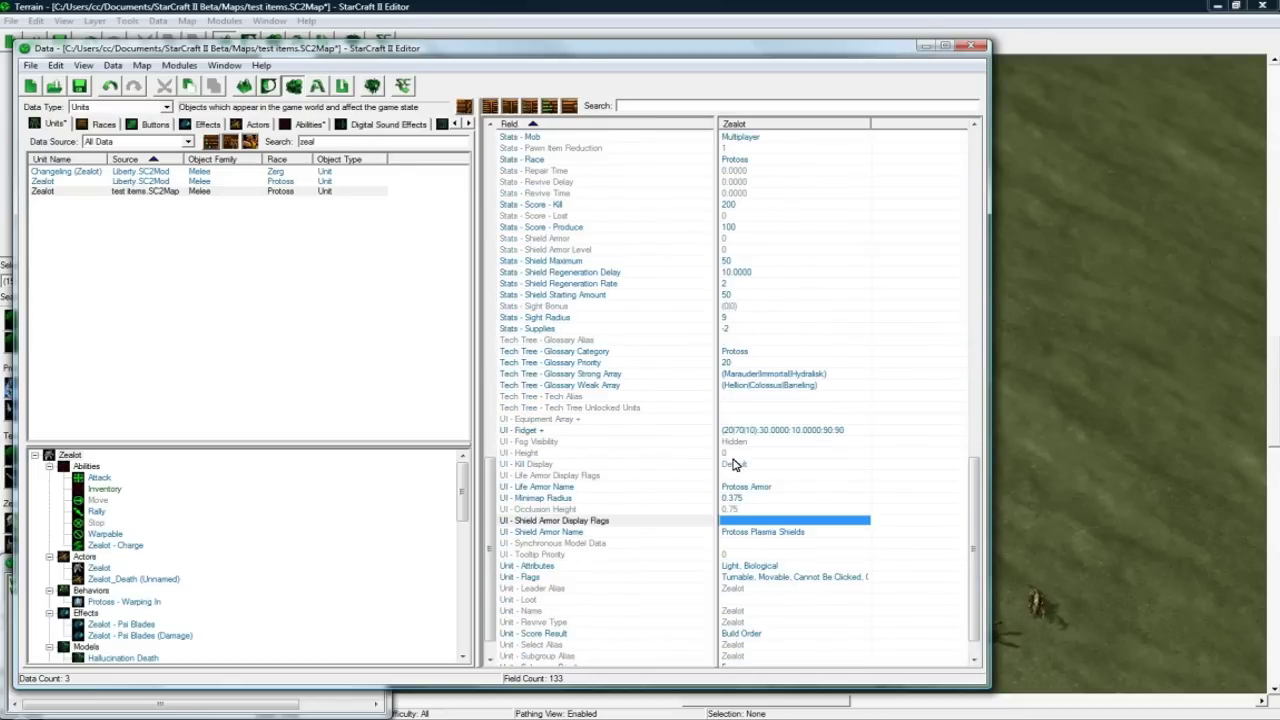
{"action": "scroll", "coordinate": [738, 450], "scroll_direction": "up", "scroll_amount": 4}
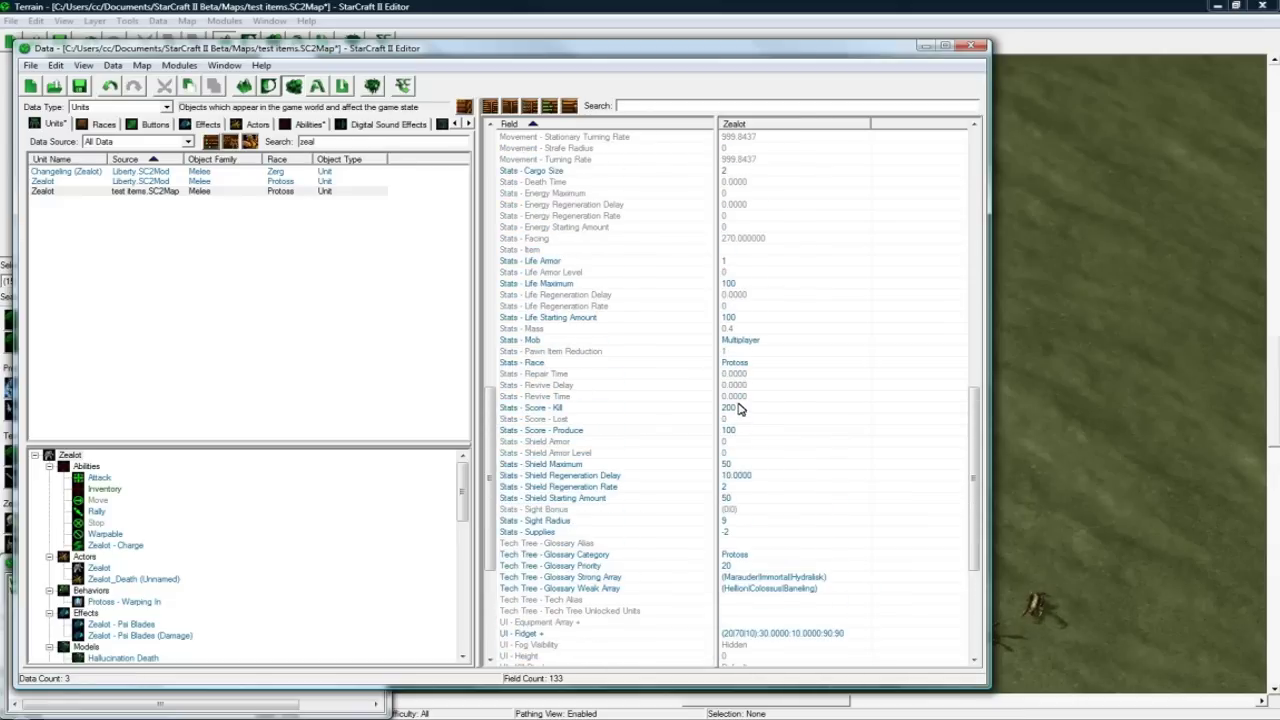
{"action": "double_click", "coordinate": [754, 318]}
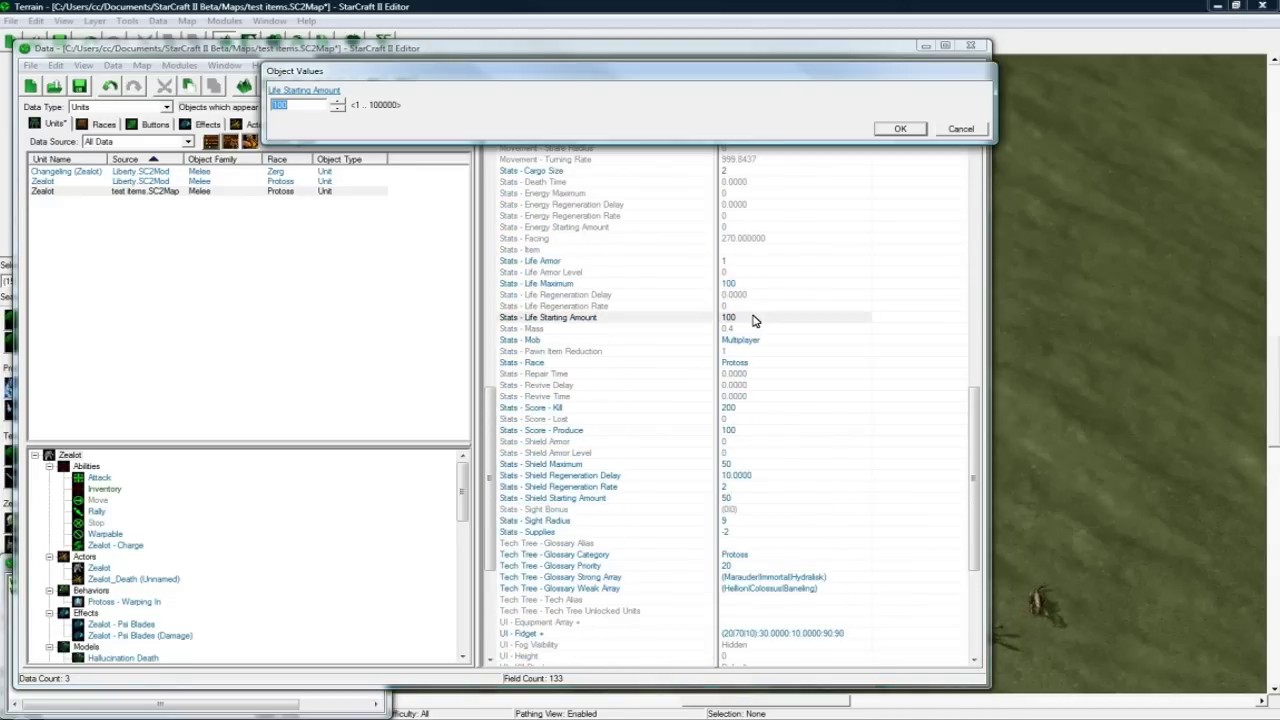
{"action": "type", "text": "800"}
{"action": "key", "text": "Return"}
{"action": "double_click", "coordinate": [752, 284]}
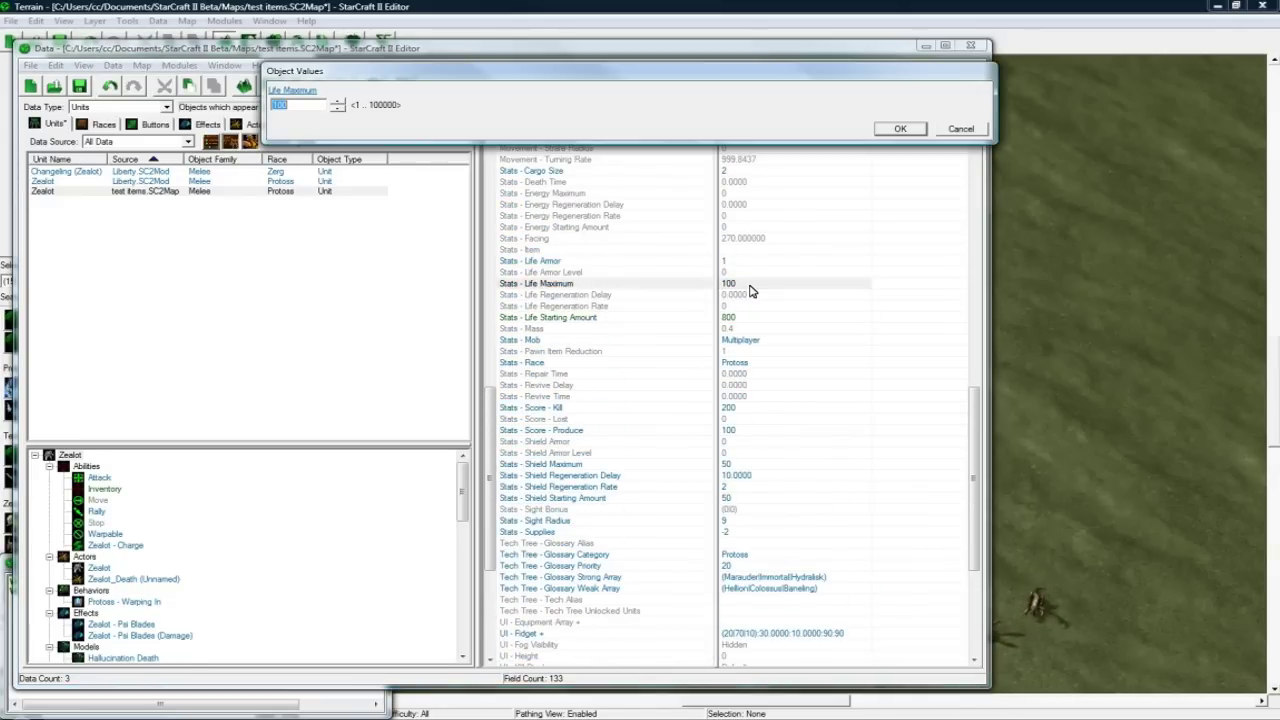
{"action": "type", "text": "800"}
{"action": "key", "text": "Return"}
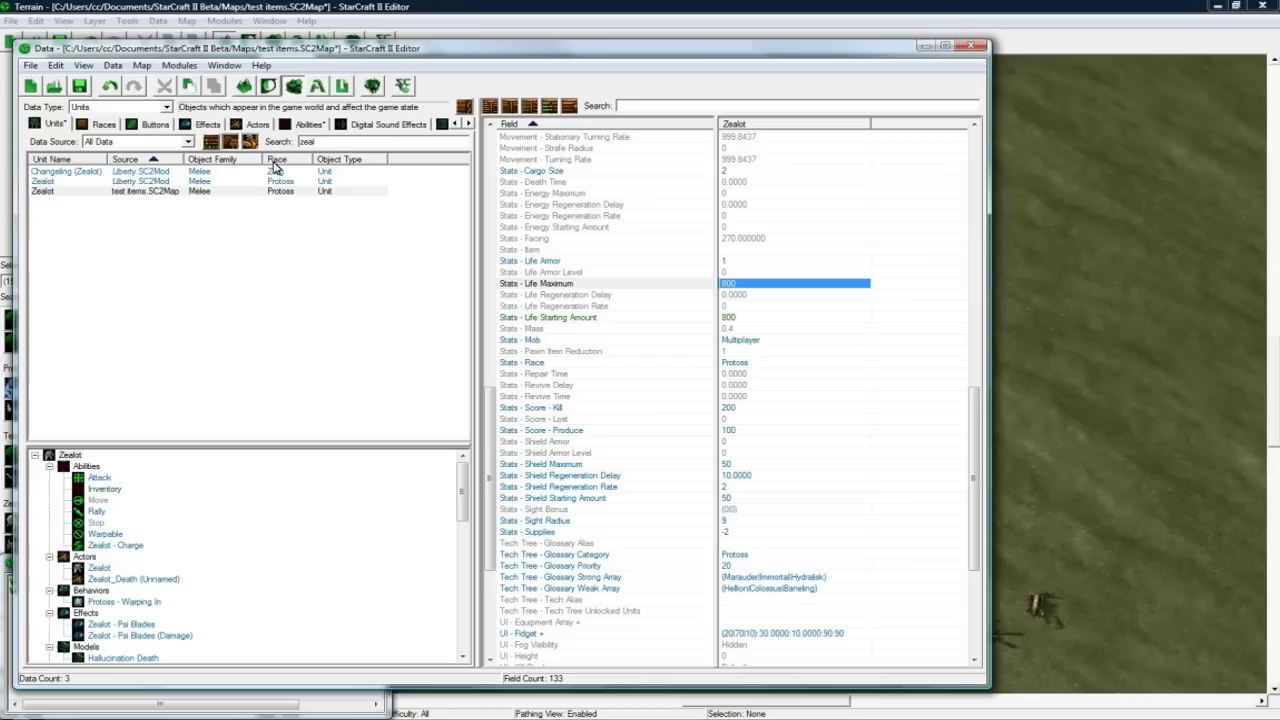
{"action": "double_click", "coordinate": [308, 141]}
- Clear the unit search and switch the Data Type to Buttons
{"action": "key", "text": "BackSpace"}
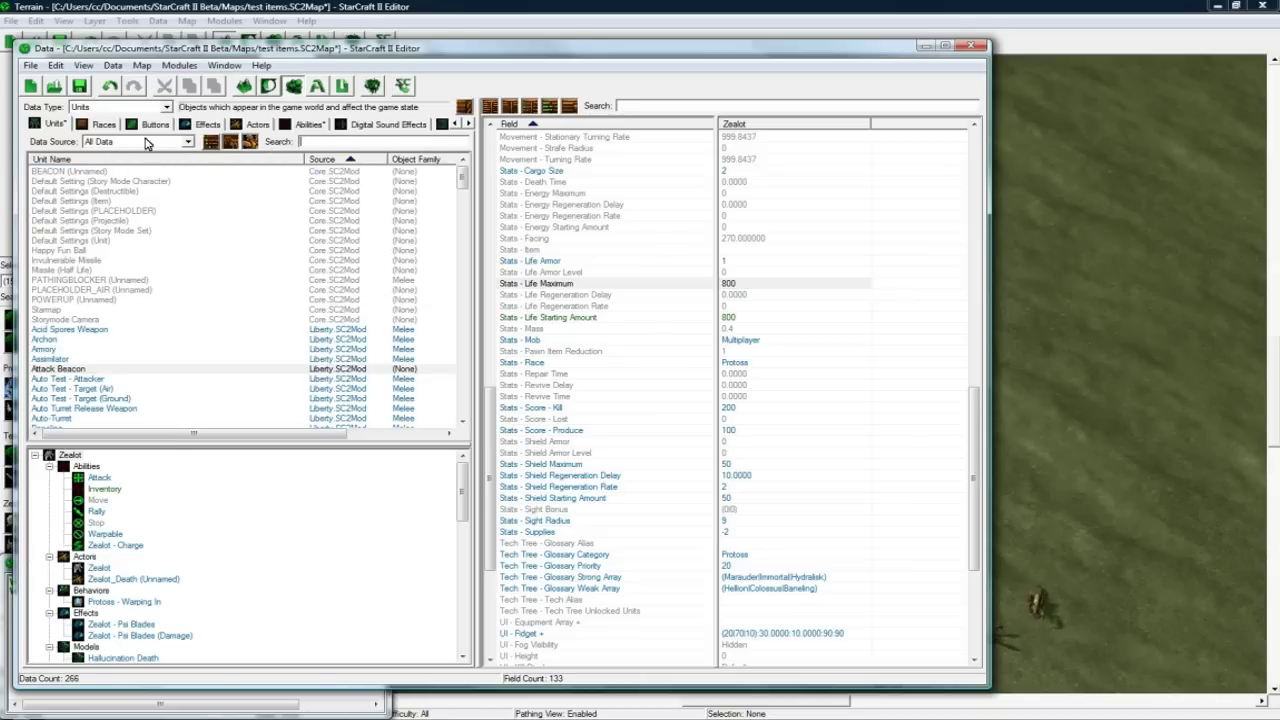
{"action": "left_click", "coordinate": [166, 107]}
{"action": "scroll", "coordinate": [170, 160], "scroll_direction": "up", "scroll_amount": 3}
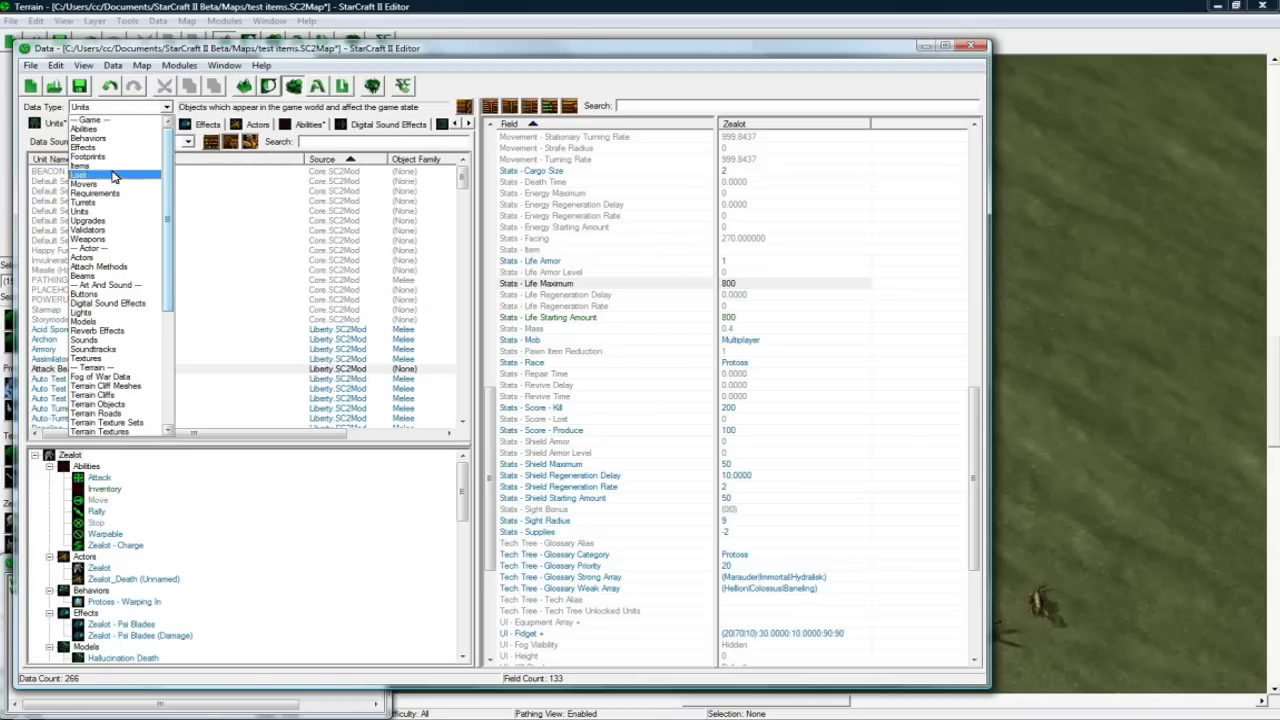
{"action": "left_click", "coordinate": [115, 294]}
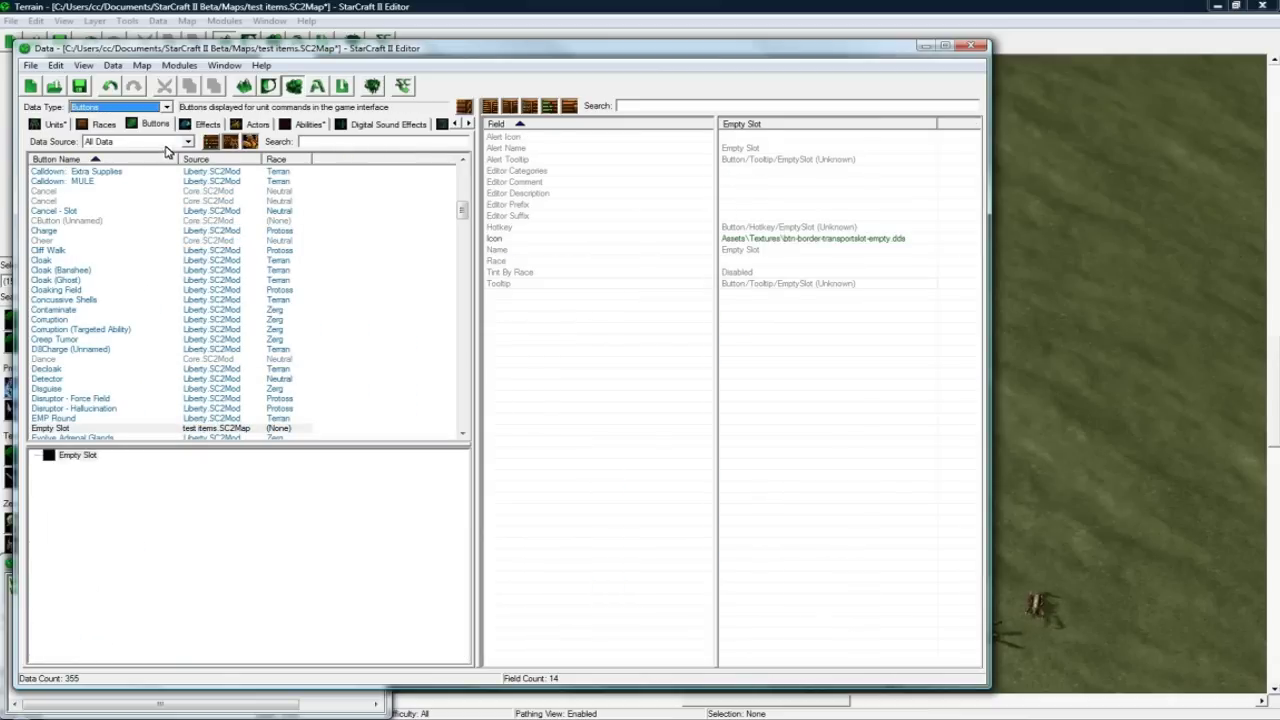
- Add a new button object named Sword with a suggested ID
{"action": "left_click", "coordinate": [137, 221]}
{"action": "right_click", "coordinate": [137, 221]}
{"action": "left_click", "coordinate": [185, 230]}
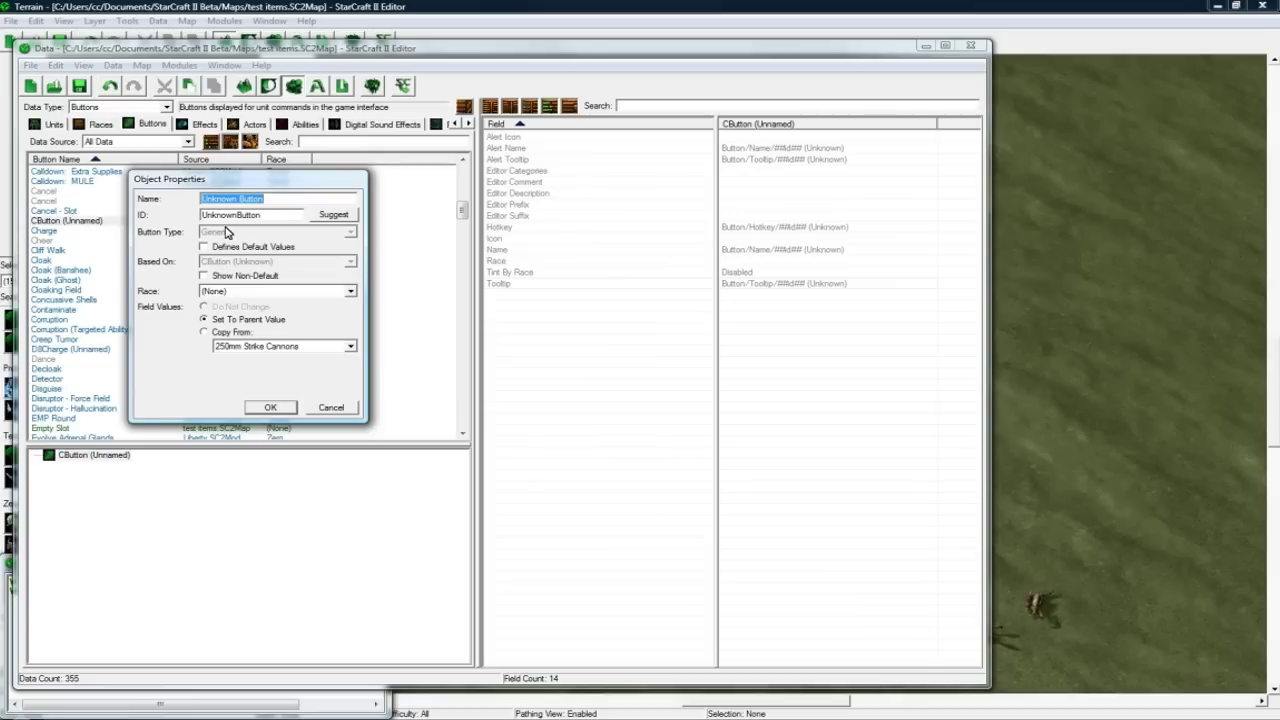
{"action": "type", "text": "Sword"}
{"action": "left_click", "coordinate": [340, 215]}
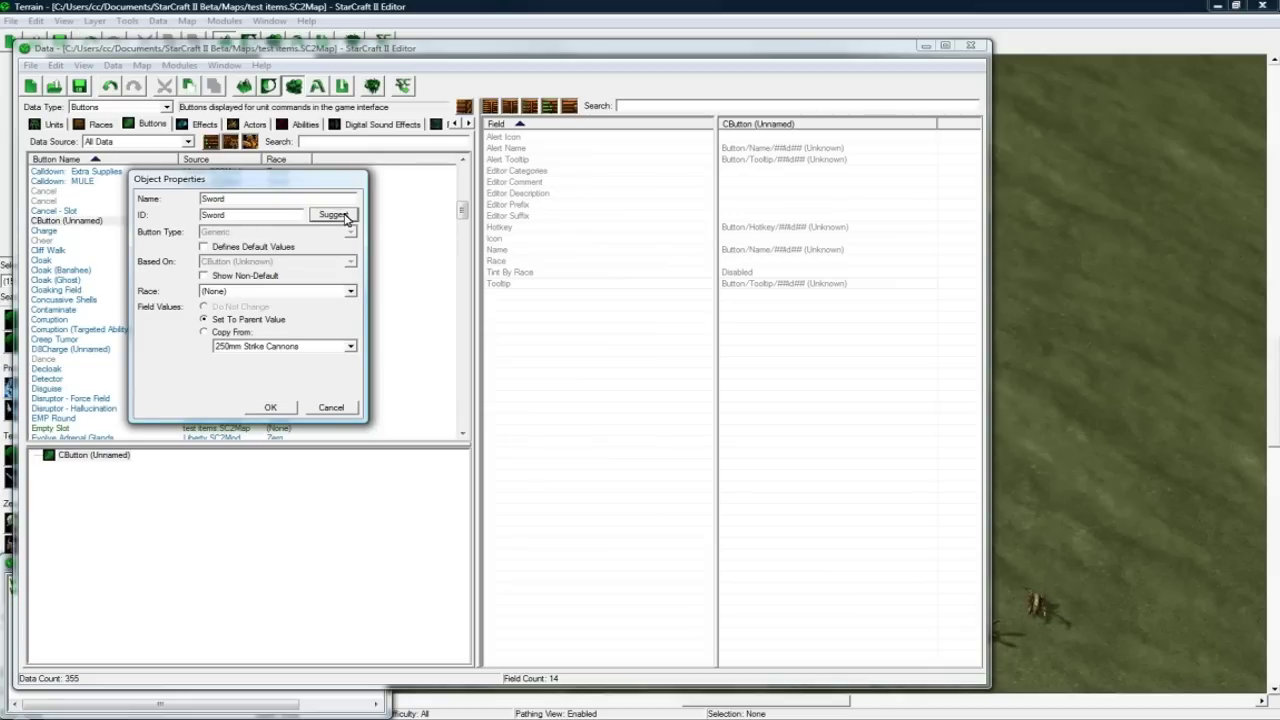
{"action": "left_click", "coordinate": [272, 409]}
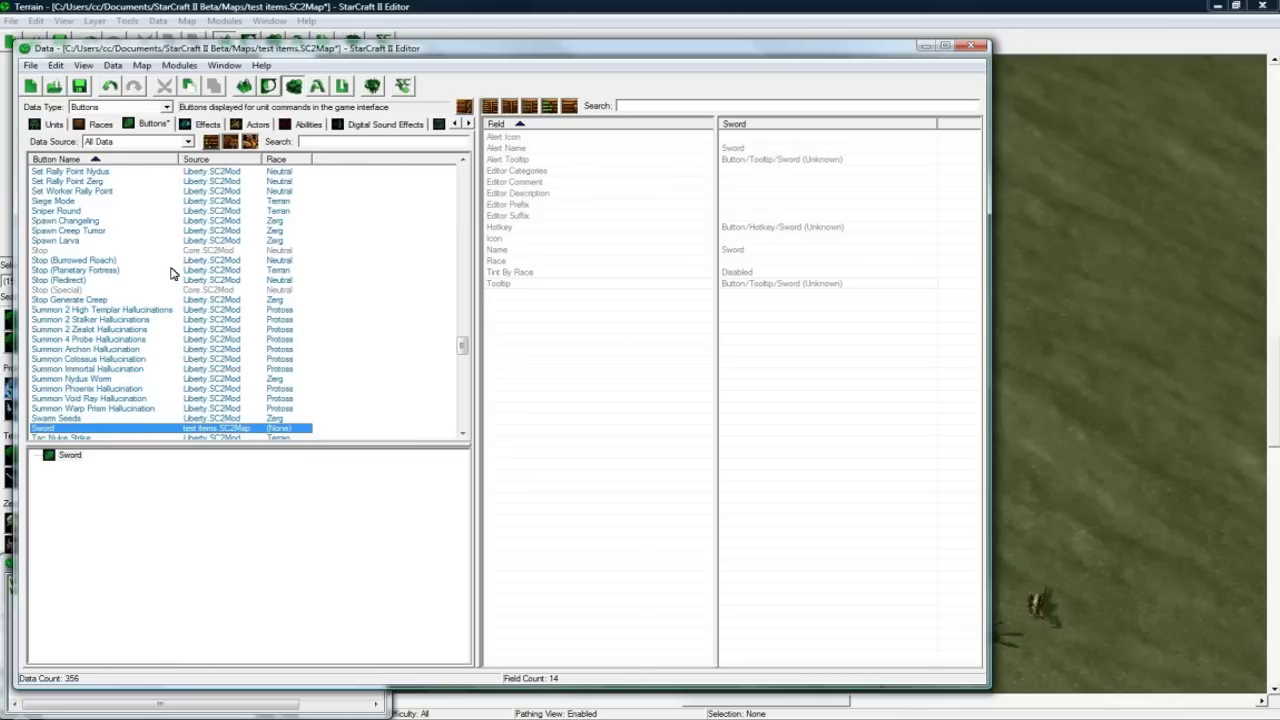
- Browse the archive for 'upgrade' textures for the Sword button's icon
{"action": "double_click", "coordinate": [746, 239]}
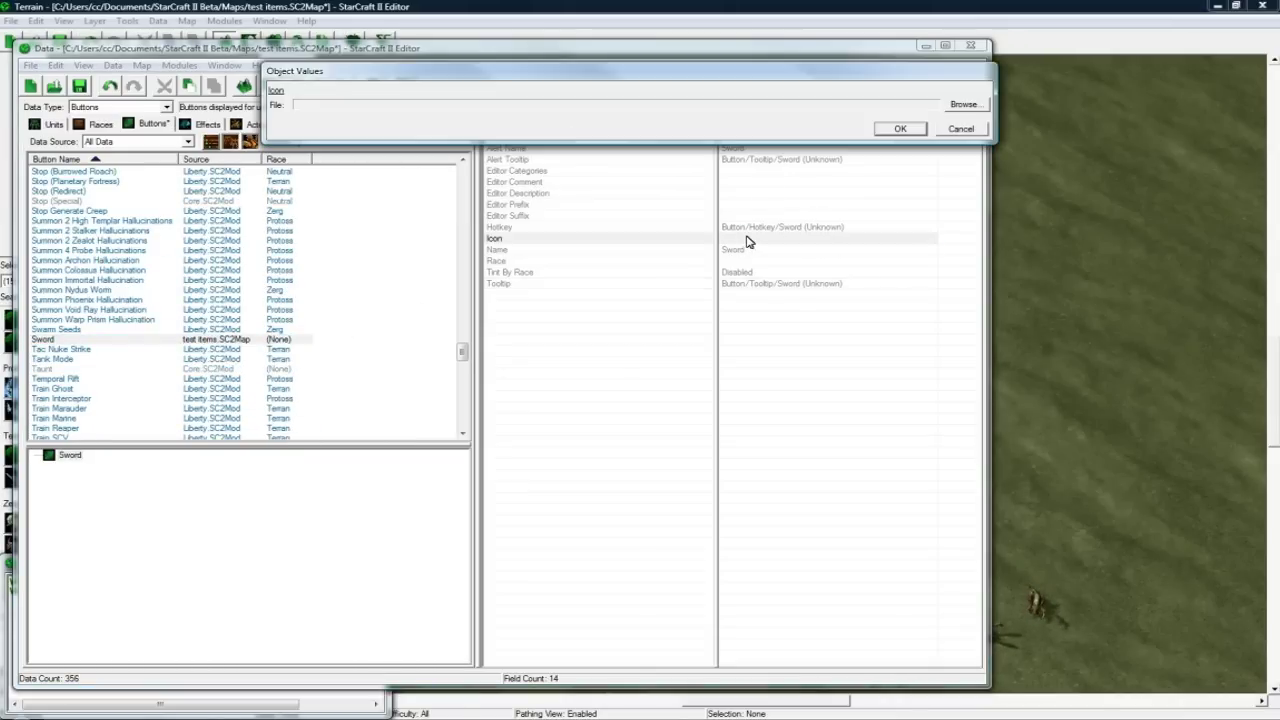
{"action": "left_click", "coordinate": [950, 108]}
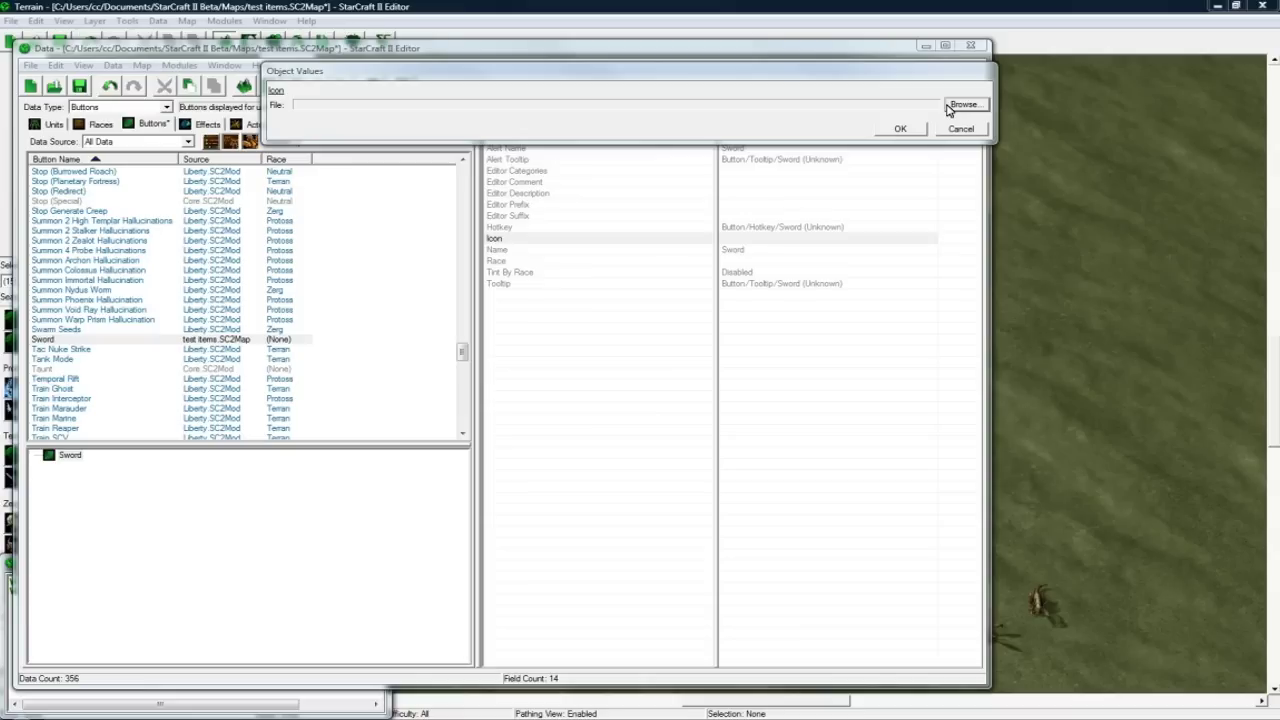
{"action": "type", "text": "u"}
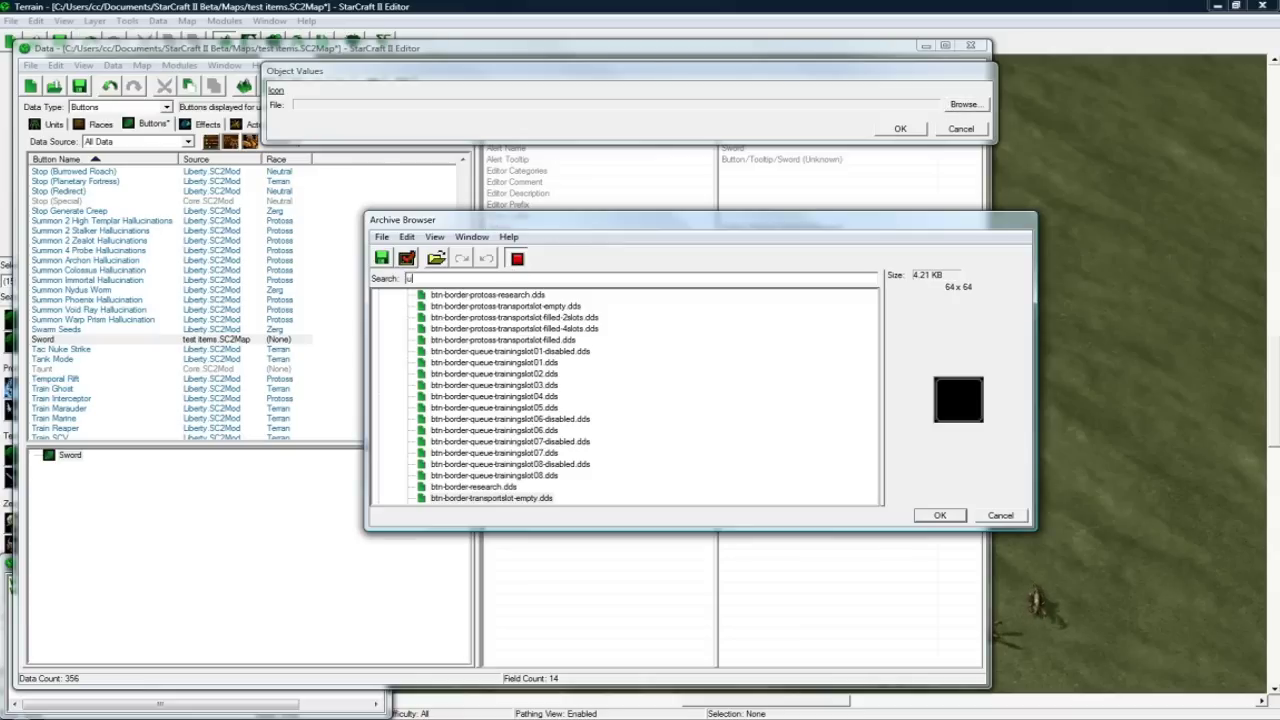
{"action": "type", "text": "pgrade"}
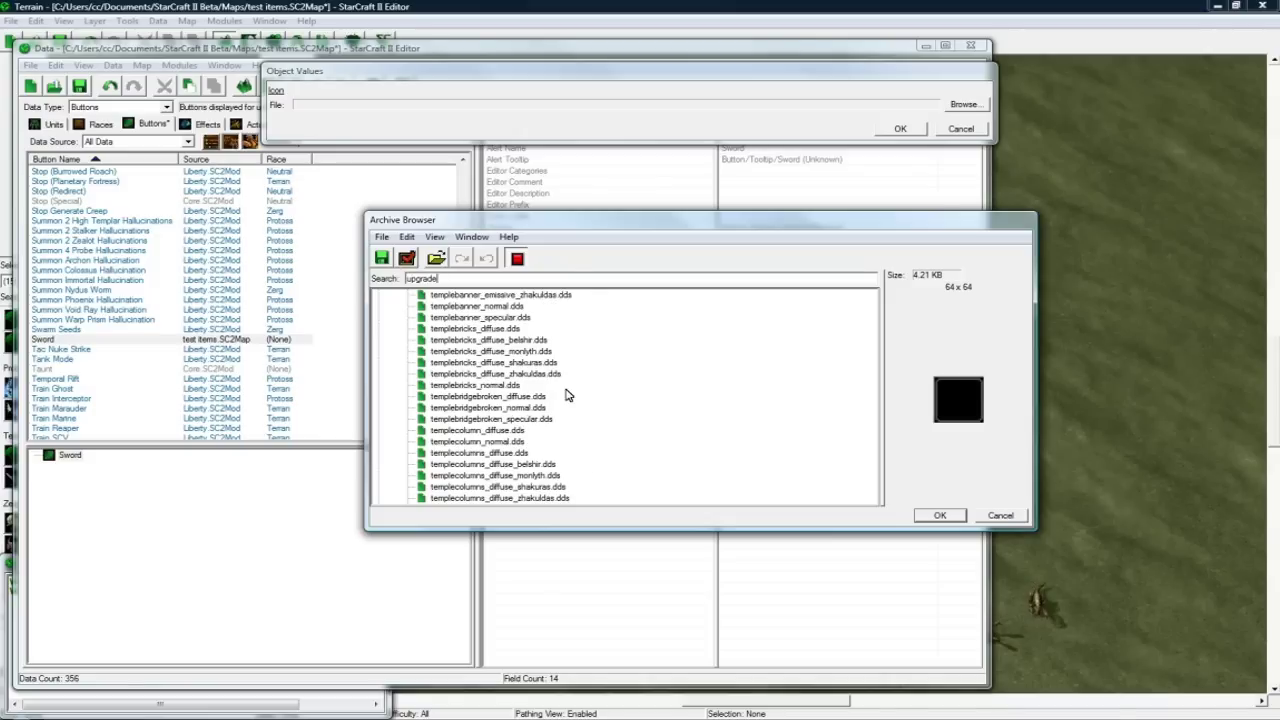
{"action": "left_click", "coordinate": [545, 306]}
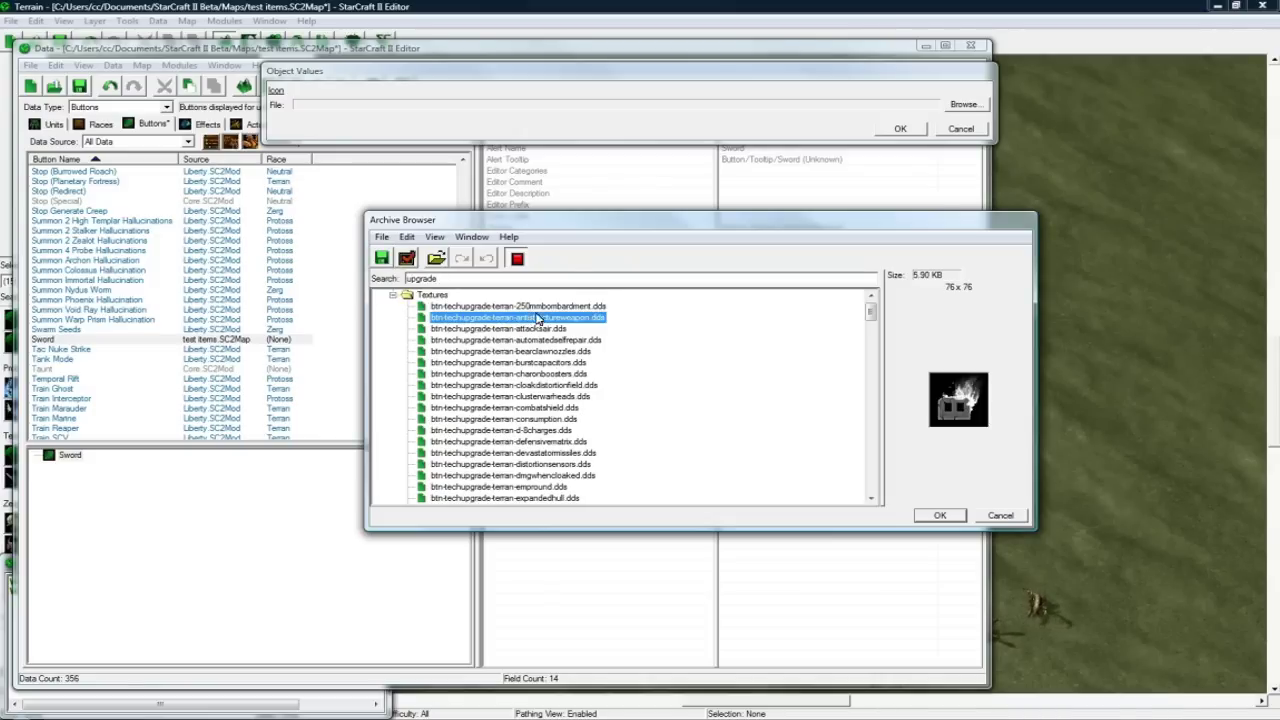
{"action": "left_click", "coordinate": [537, 329]}
{"action": "left_click", "coordinate": [540, 341]}
{"action": "left_click", "coordinate": [550, 374]}
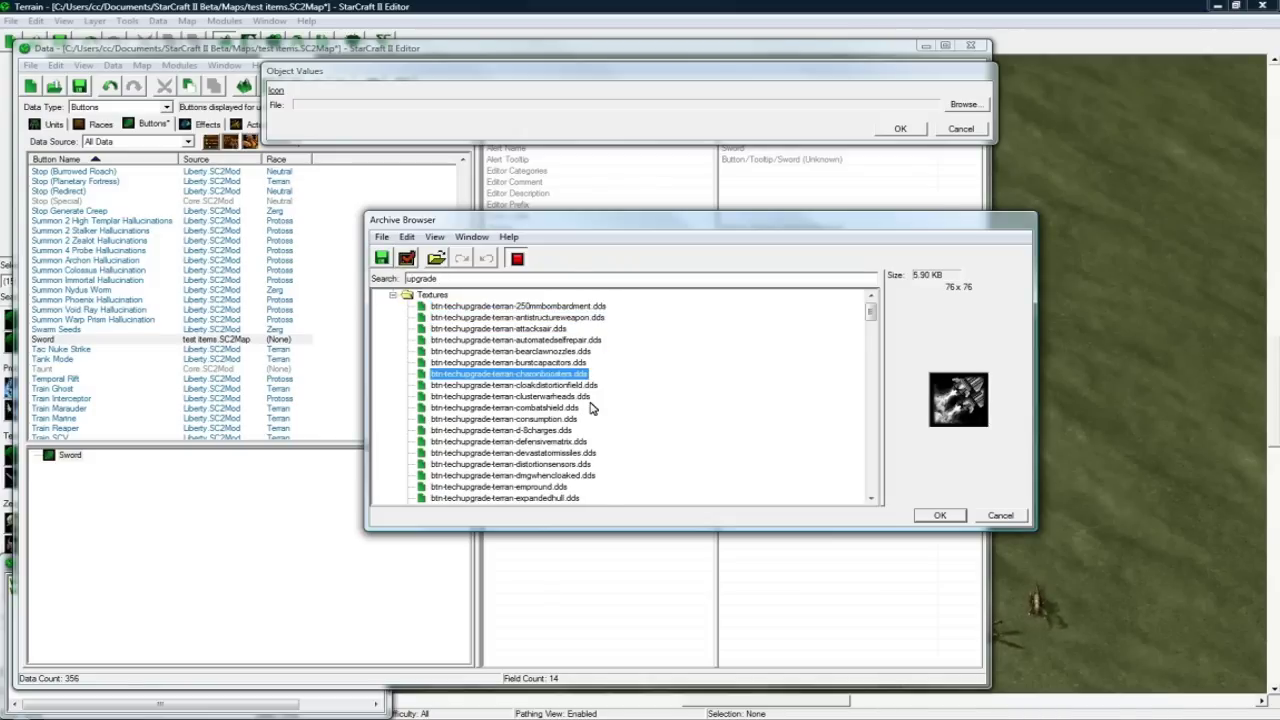
- Apply the crossed-swords Protoss ground weapons upgrade texture as the Sword icon
{"action": "scroll", "coordinate": [592, 408], "scroll_direction": "down", "scroll_amount": 5}
{"action": "scroll", "coordinate": [592, 408], "scroll_direction": "down", "scroll_amount": 12}
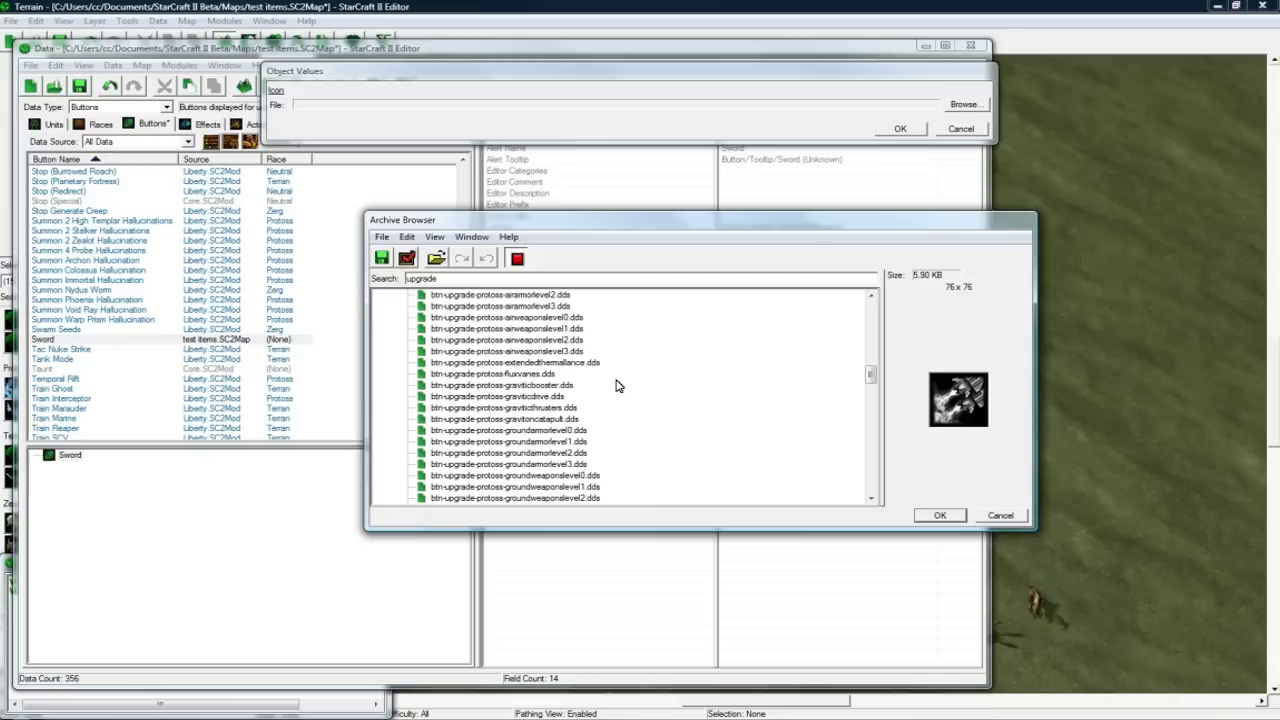
{"action": "scroll", "coordinate": [563, 452], "scroll_direction": "down", "scroll_amount": 1}
{"action": "left_click", "coordinate": [577, 443]}
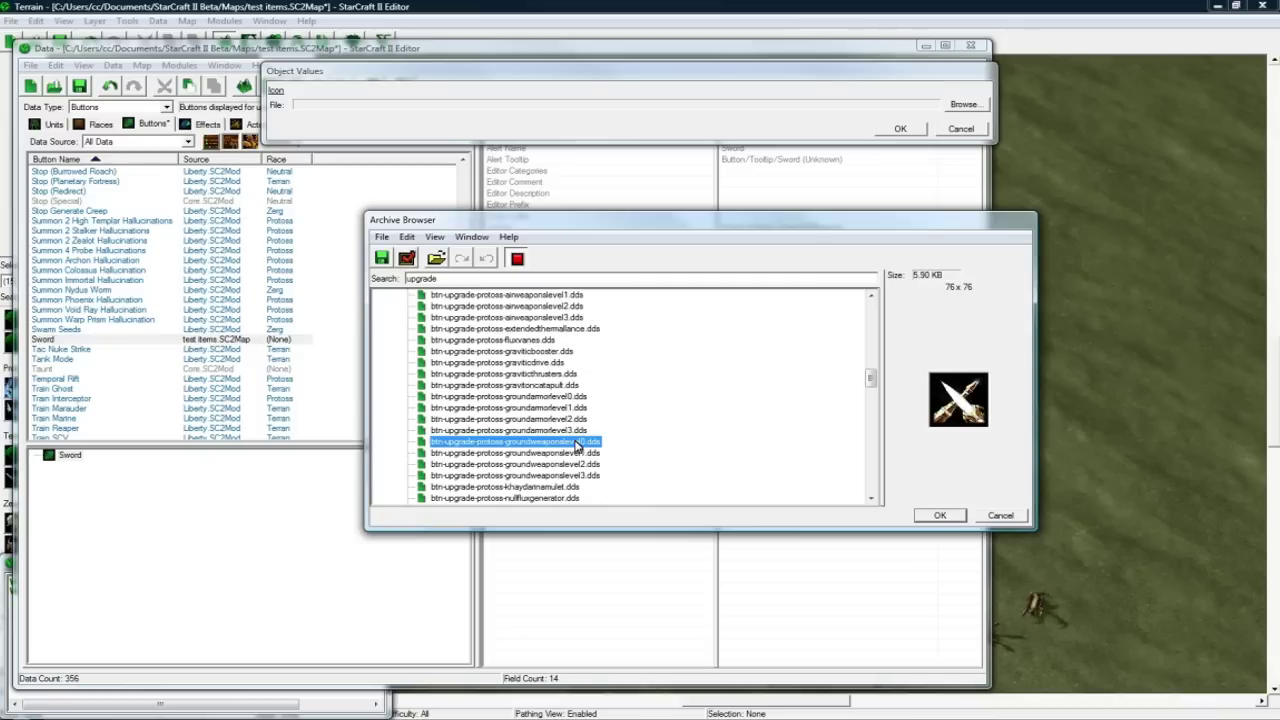
{"action": "left_click", "coordinate": [940, 515]}
{"action": "left_click", "coordinate": [916, 132]}
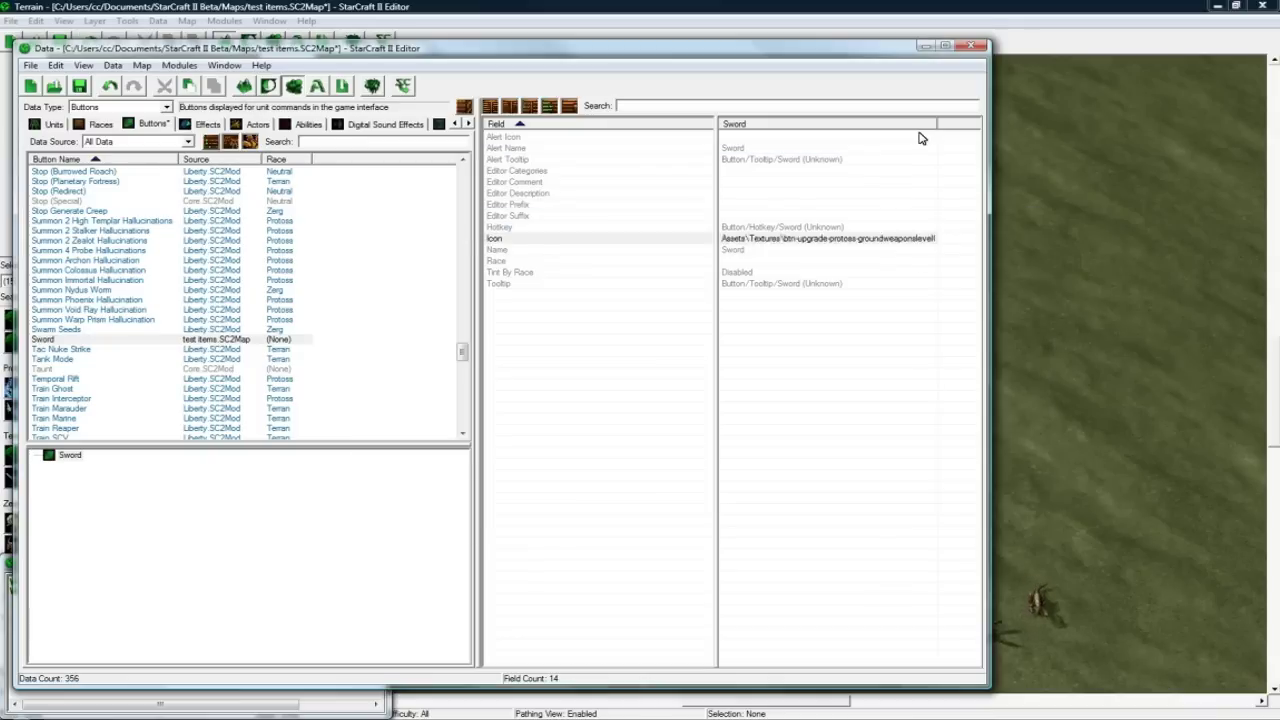
{"action": "left_click", "coordinate": [758, 262]}
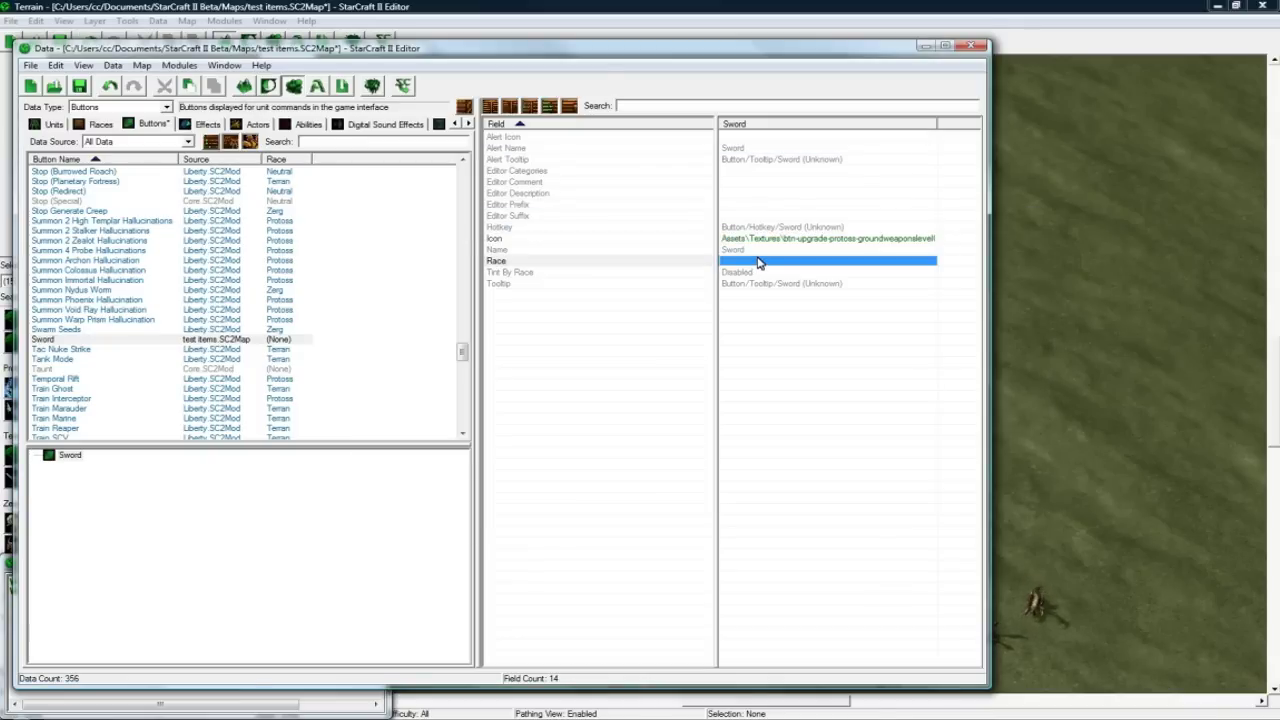
- Set the Sword tooltip to 'A crappy sword.' and select the Sword entry
{"action": "double_click", "coordinate": [762, 285]}
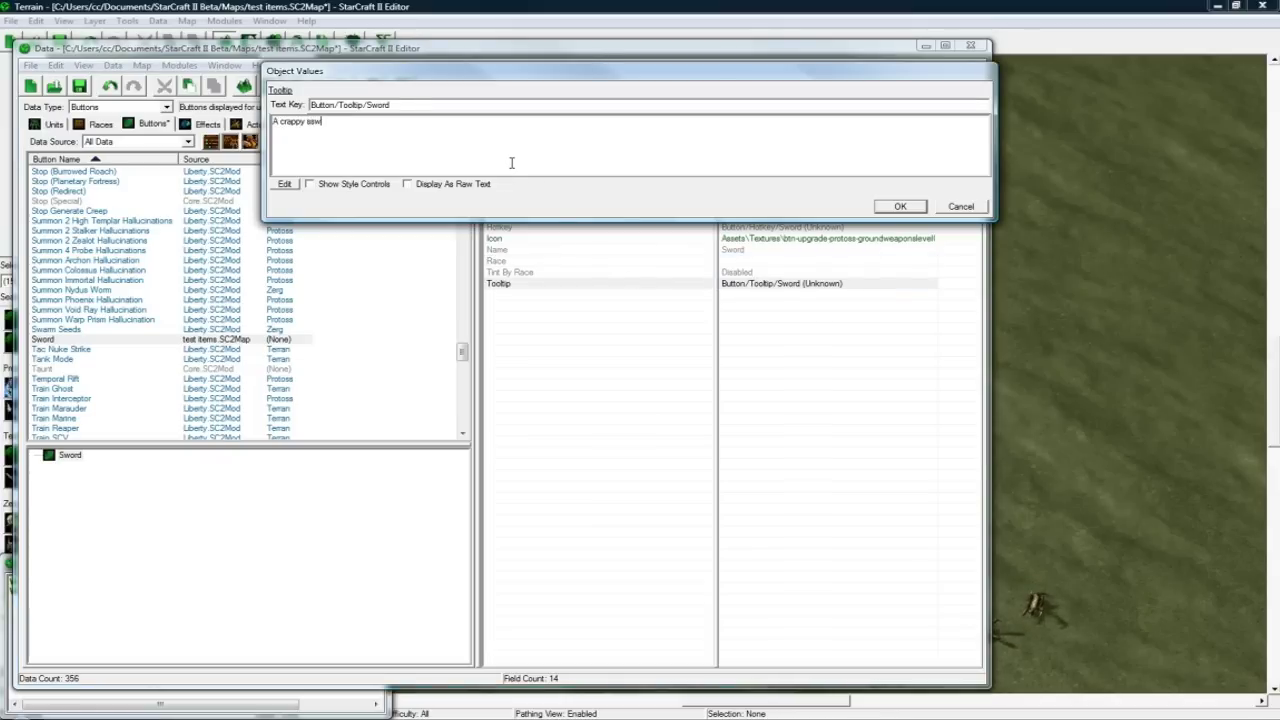
{"action": "left_click", "coordinate": [900, 206]}
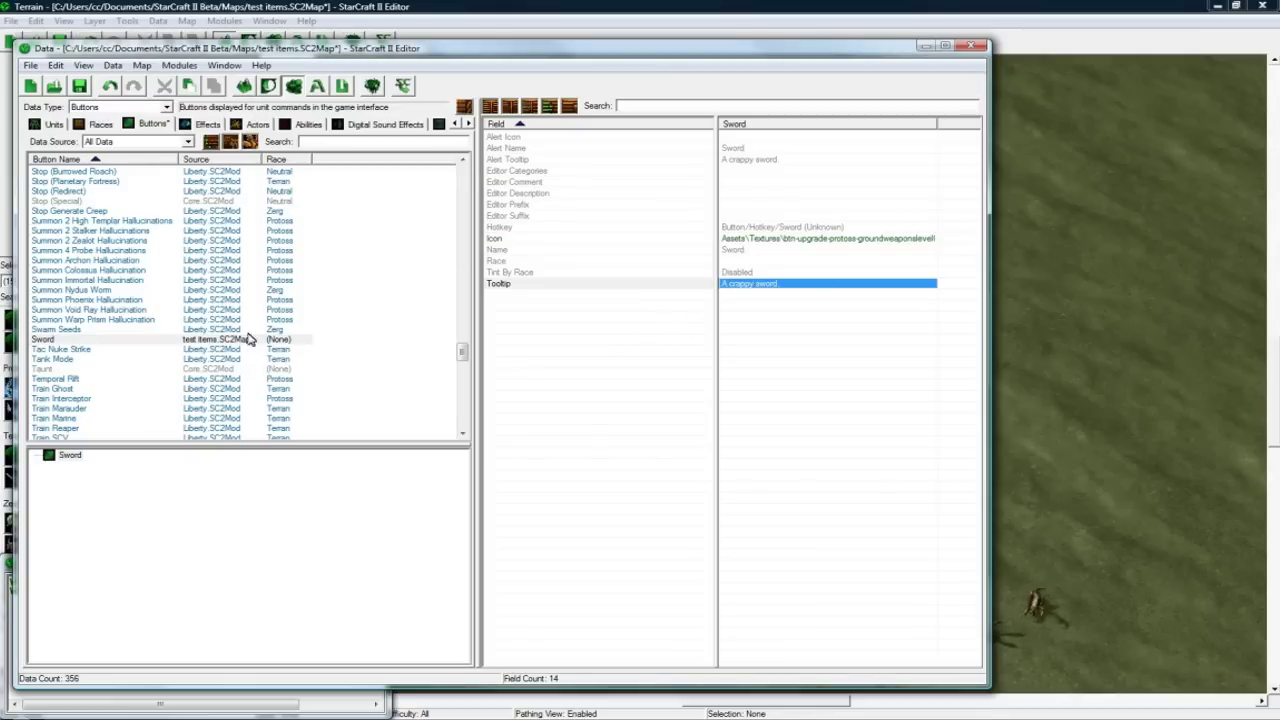
{"action": "left_click", "coordinate": [116, 342]}
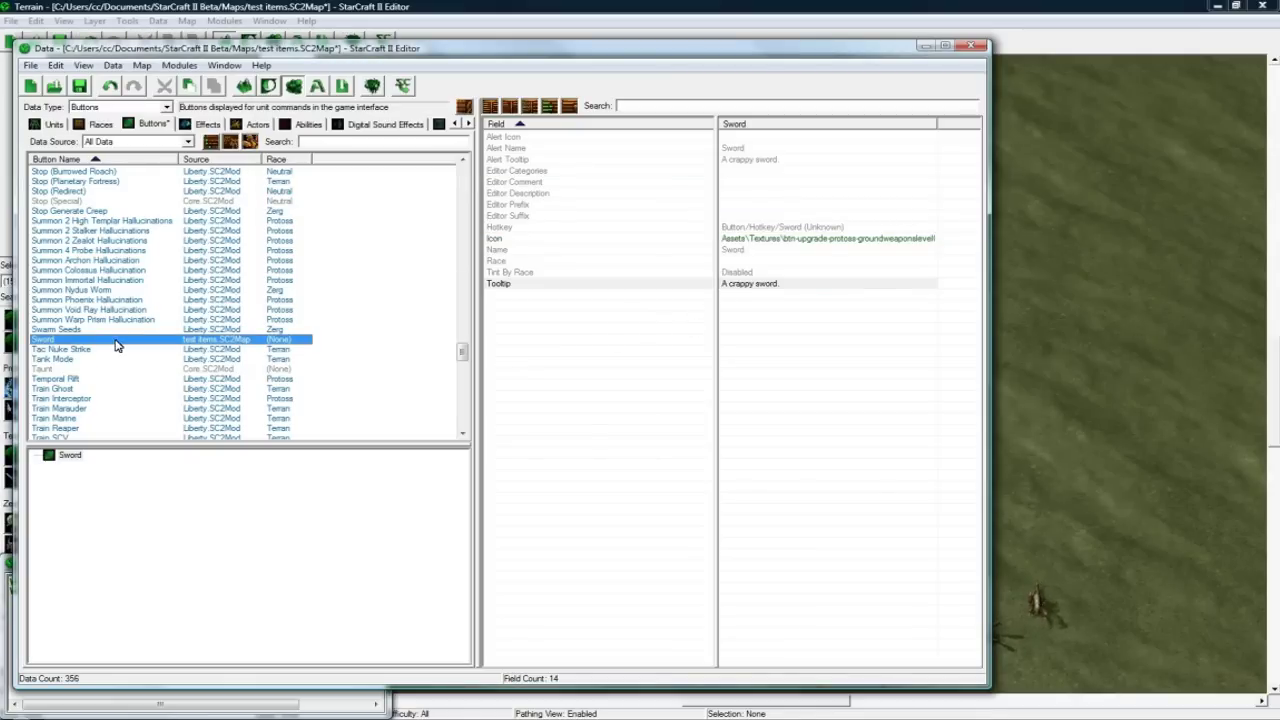
- Duplicate the Sword button and rename the copy Leather Armor with ID LeatherArmor
{"action": "key", "text": "ctrl+d"}
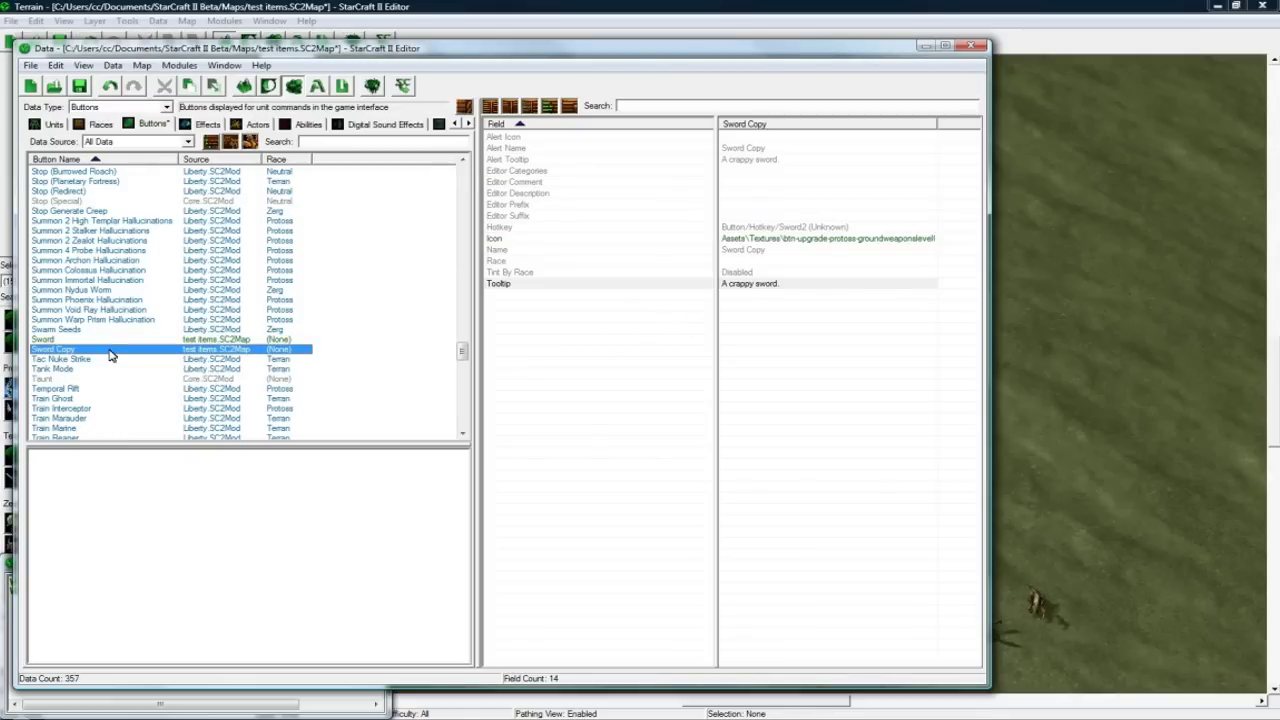
{"action": "double_click", "coordinate": [110, 349]}
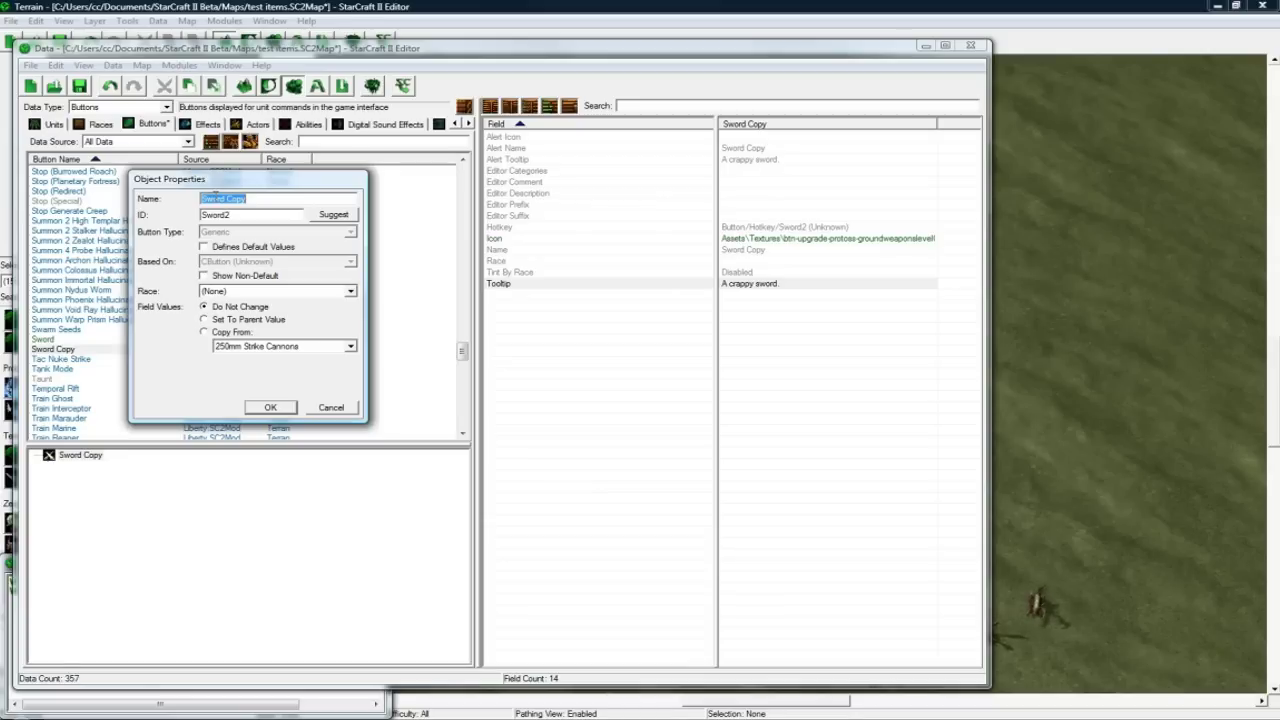
{"action": "type", "text": "L"}
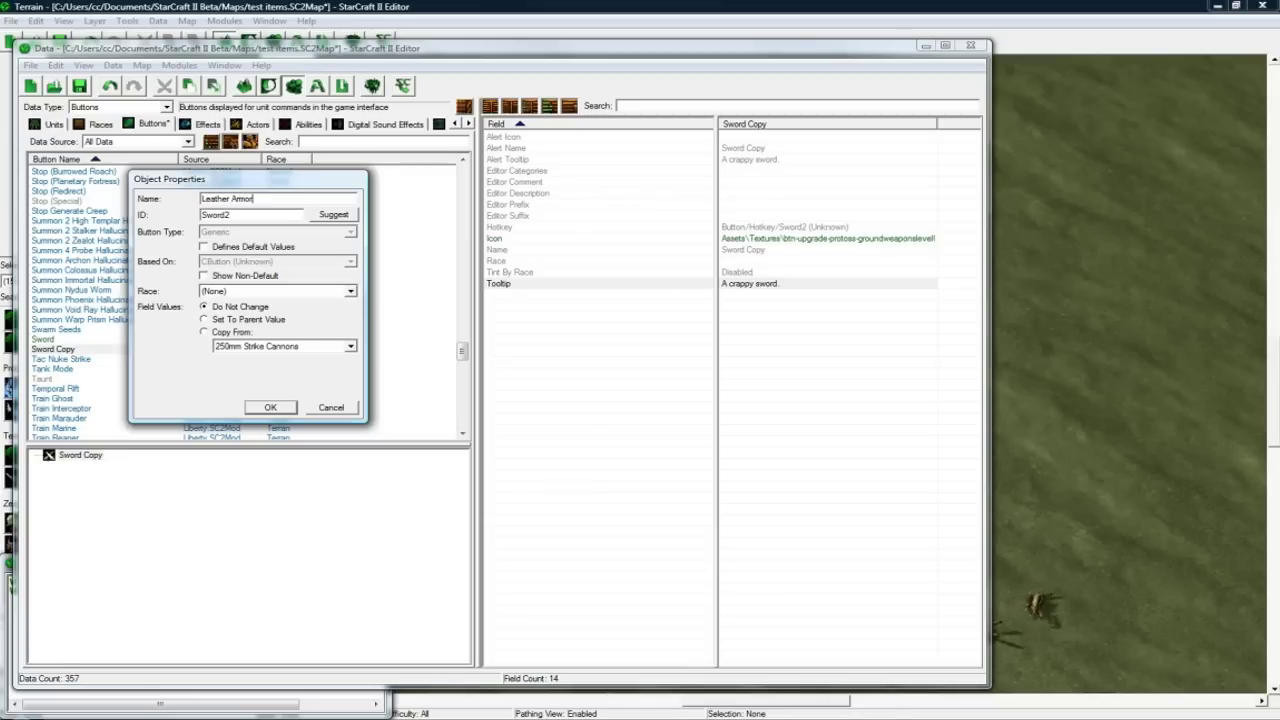
{"action": "type", "text": "eather Armor"}
{"action": "left_click", "coordinate": [330, 214]}
{"action": "left_click", "coordinate": [270, 407]}
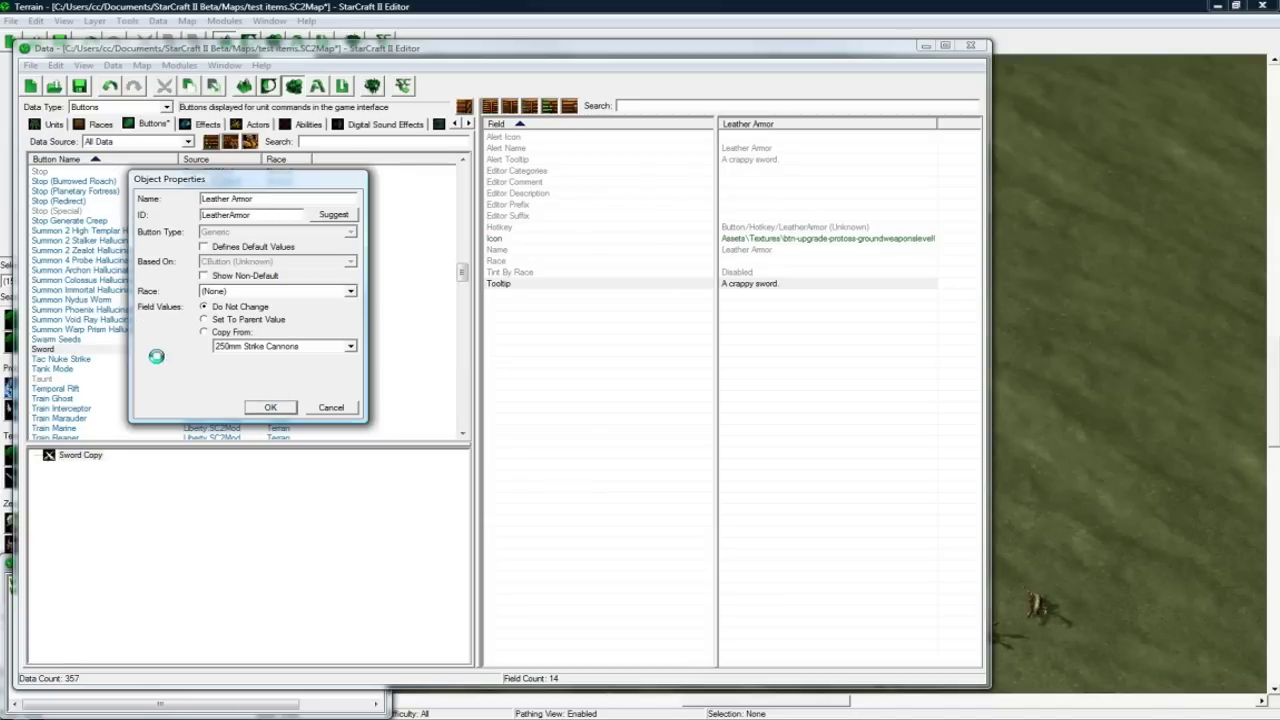
- Change the Leather Armor tooltip text to 'A crappy armor.'
{"action": "left_click", "coordinate": [754, 285]}
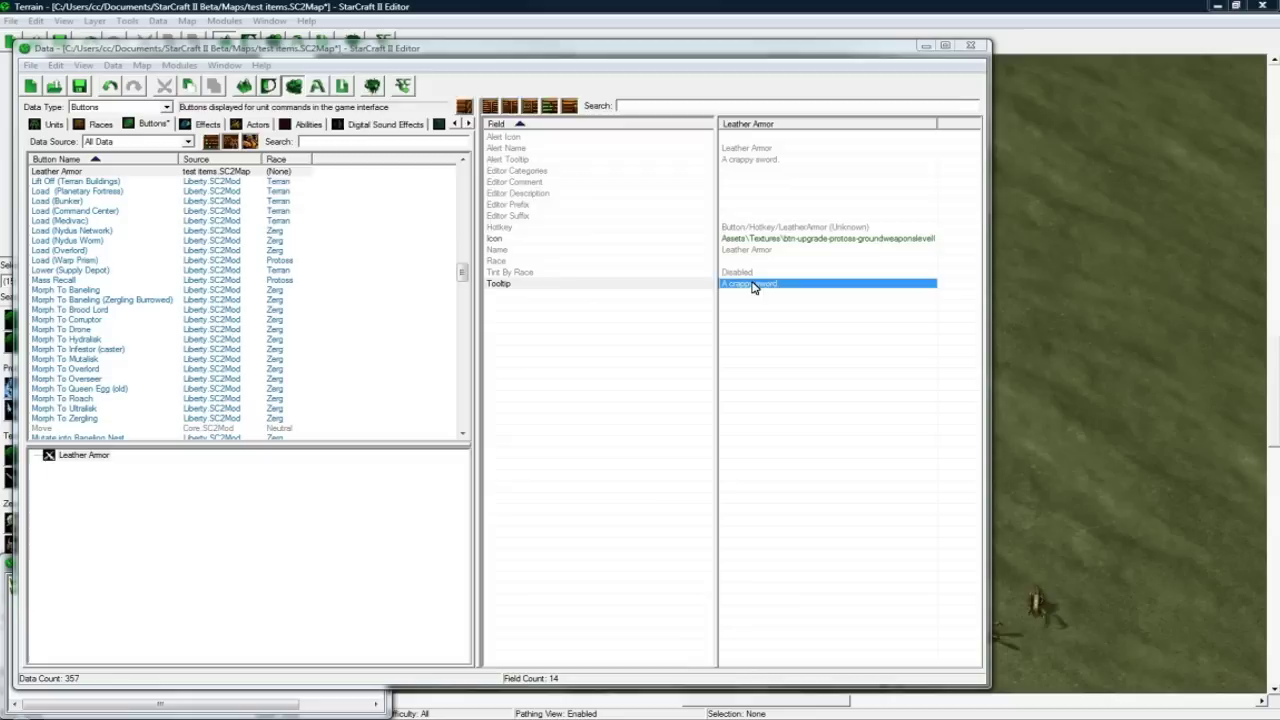
{"action": "double_click", "coordinate": [754, 285]}
{"action": "type", "text": "A crappy"}
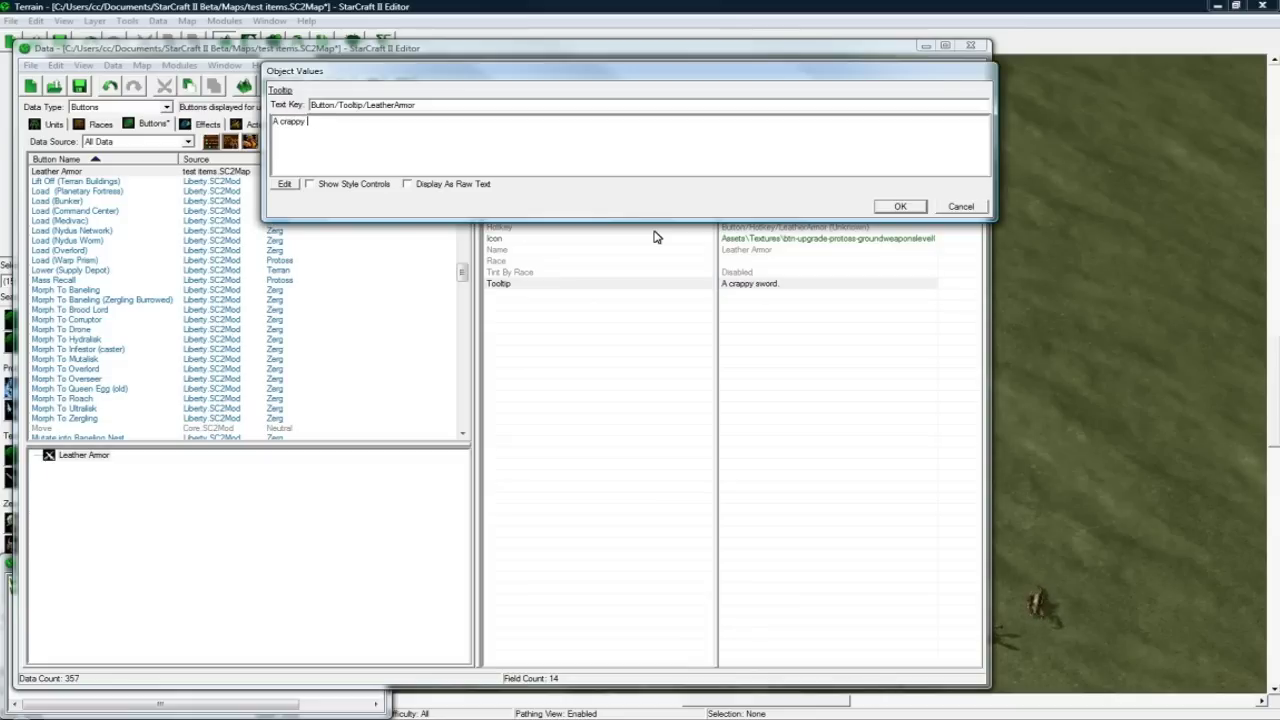
{"action": "type", "text": " armor."}
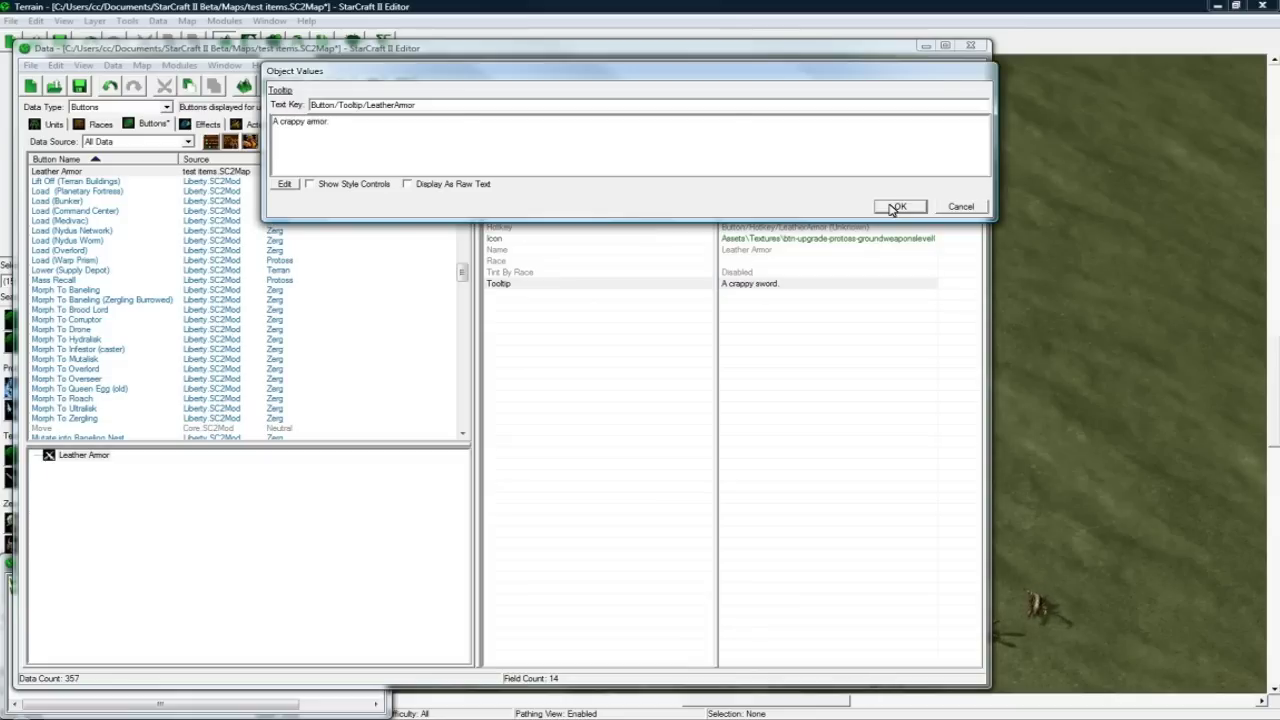
- Confirm the armor tooltip and set the icon to btn-upgrade-protoss-groundarmorlevel0.dds
{"action": "left_click", "coordinate": [900, 206]}
{"action": "left_click", "coordinate": [808, 239]}
{"action": "double_click", "coordinate": [808, 239]}
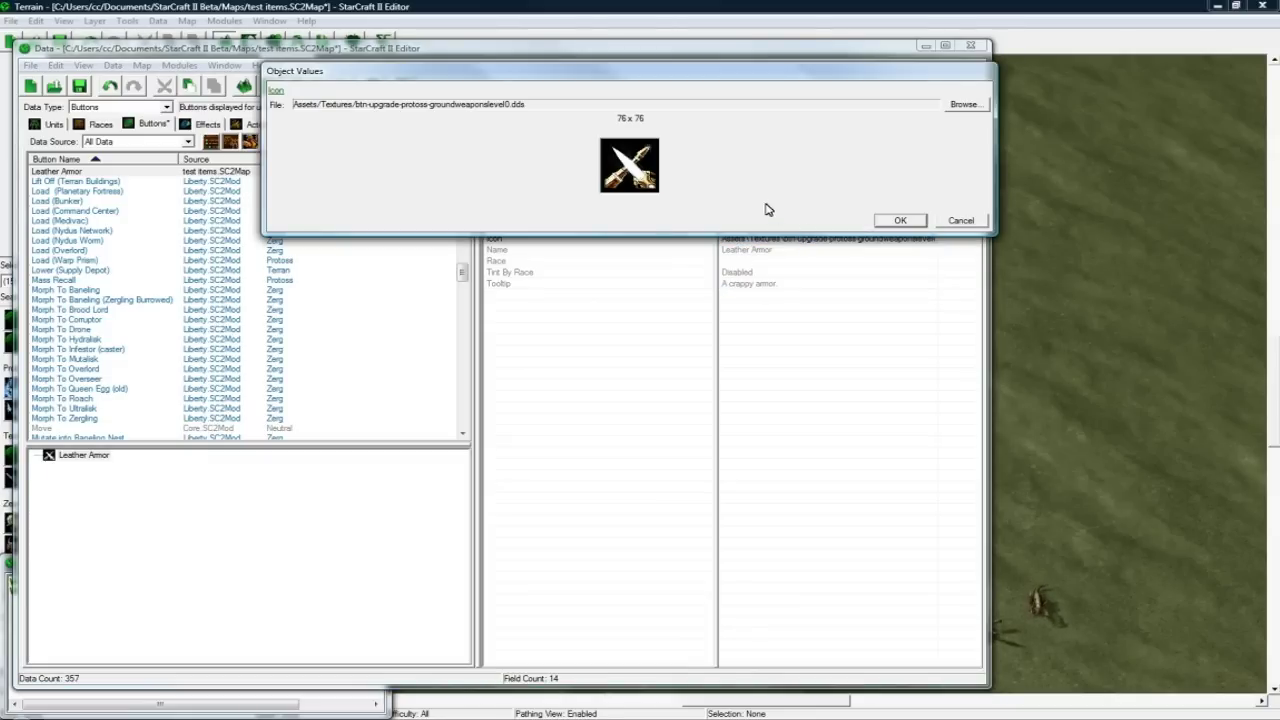
{"action": "left_click", "coordinate": [964, 105]}
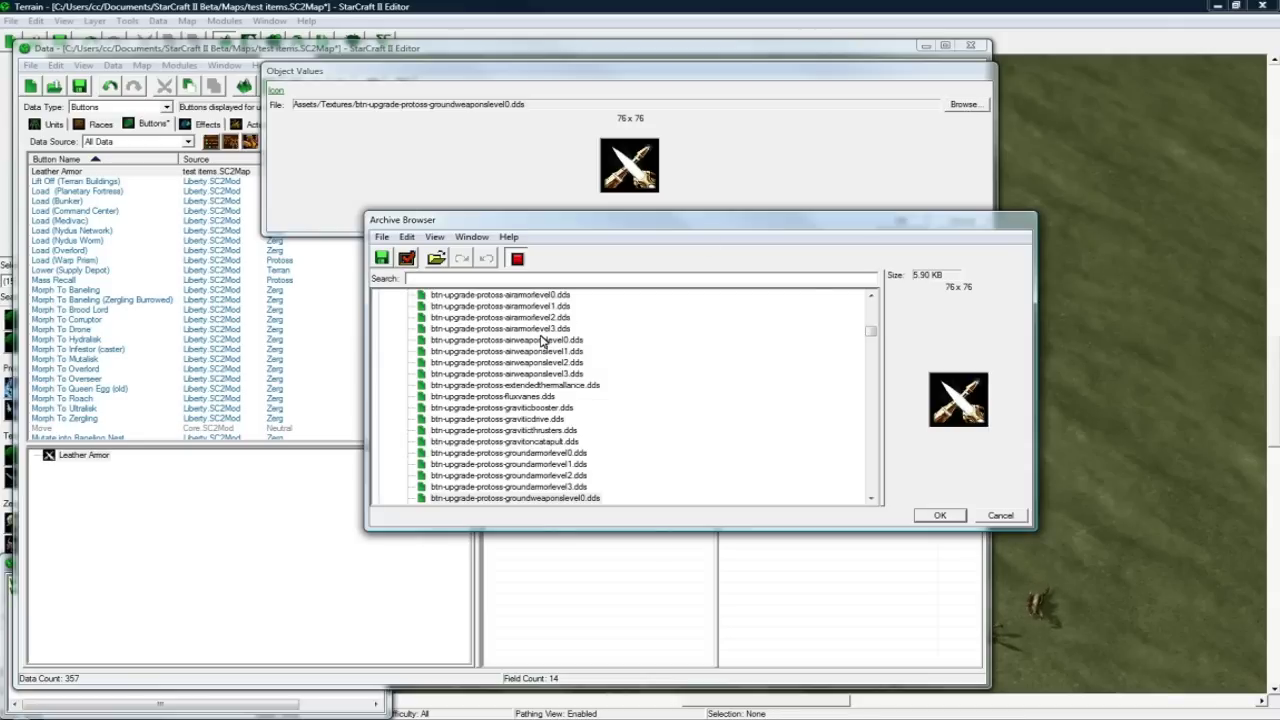
{"action": "left_click", "coordinate": [543, 341]}
{"action": "left_click", "coordinate": [552, 296]}
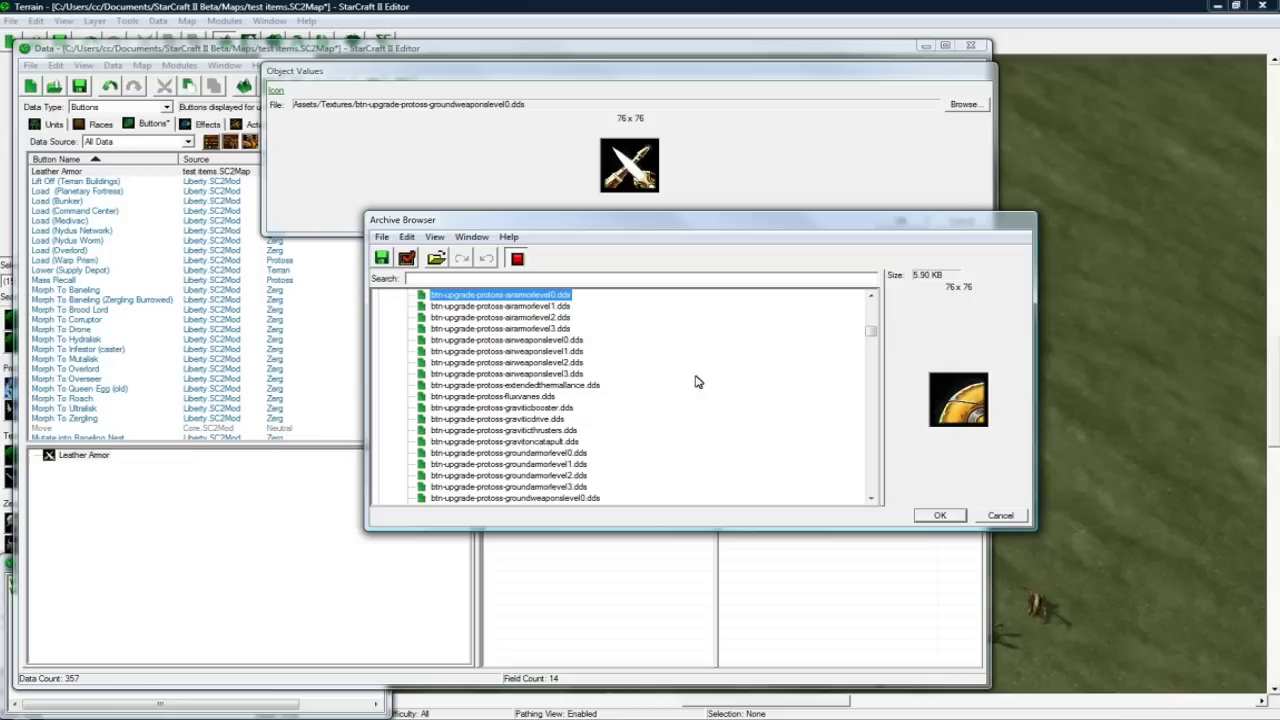
{"action": "left_click", "coordinate": [565, 455]}
{"action": "left_click", "coordinate": [936, 515]}
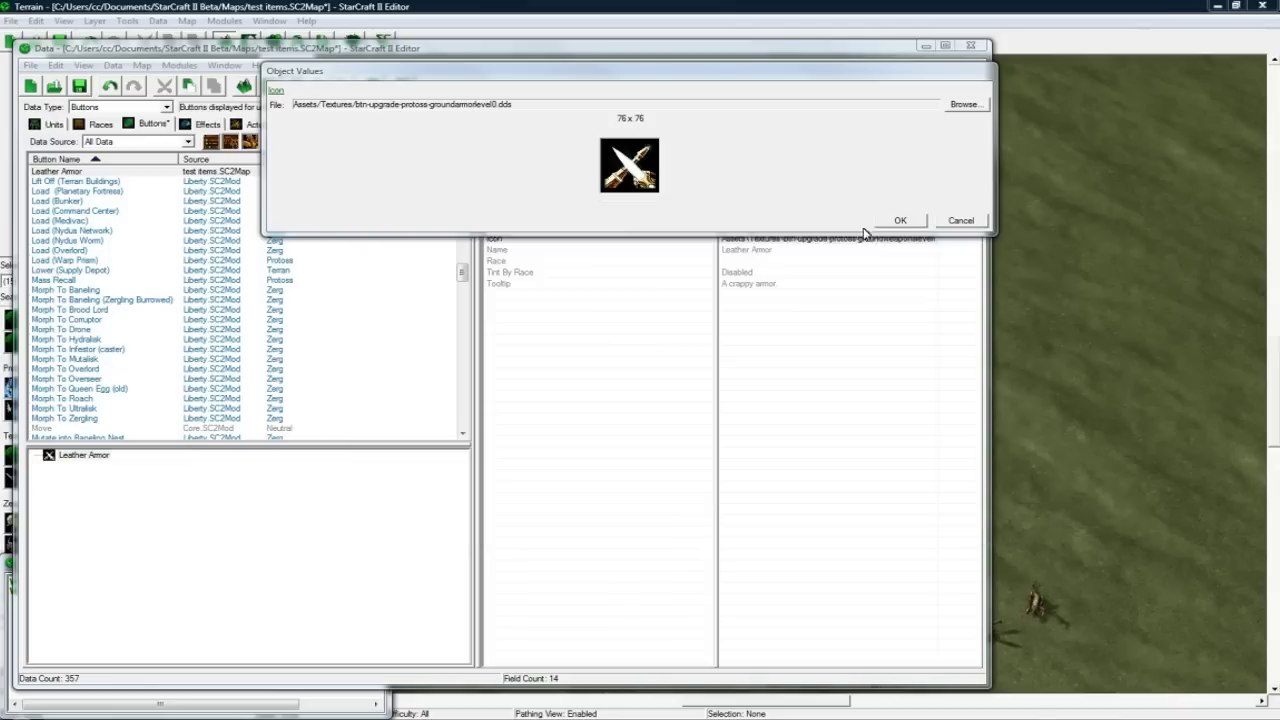
{"action": "left_click", "coordinate": [912, 221]}
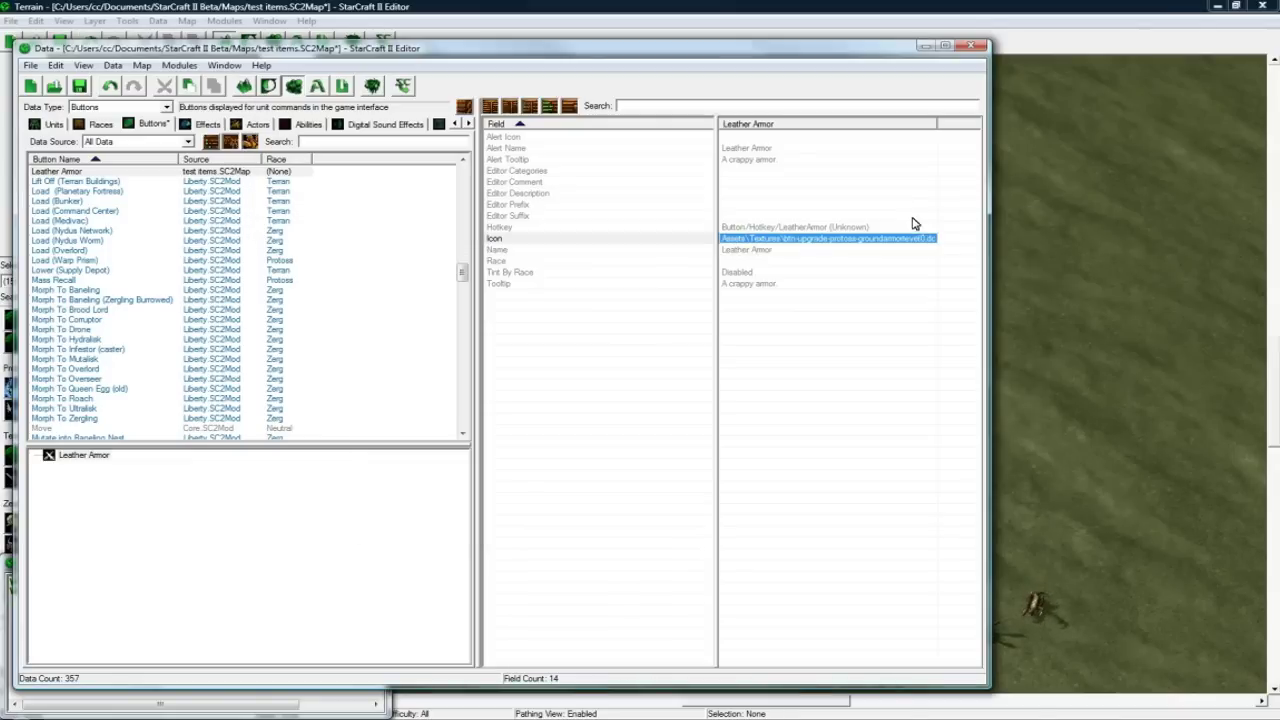
- Review Leather Armor's Race, Tooltip and Name fields, then focus the object search
{"action": "left_click", "coordinate": [771, 261]}
{"action": "left_click", "coordinate": [771, 281]}
{"action": "left_click", "coordinate": [781, 253]}
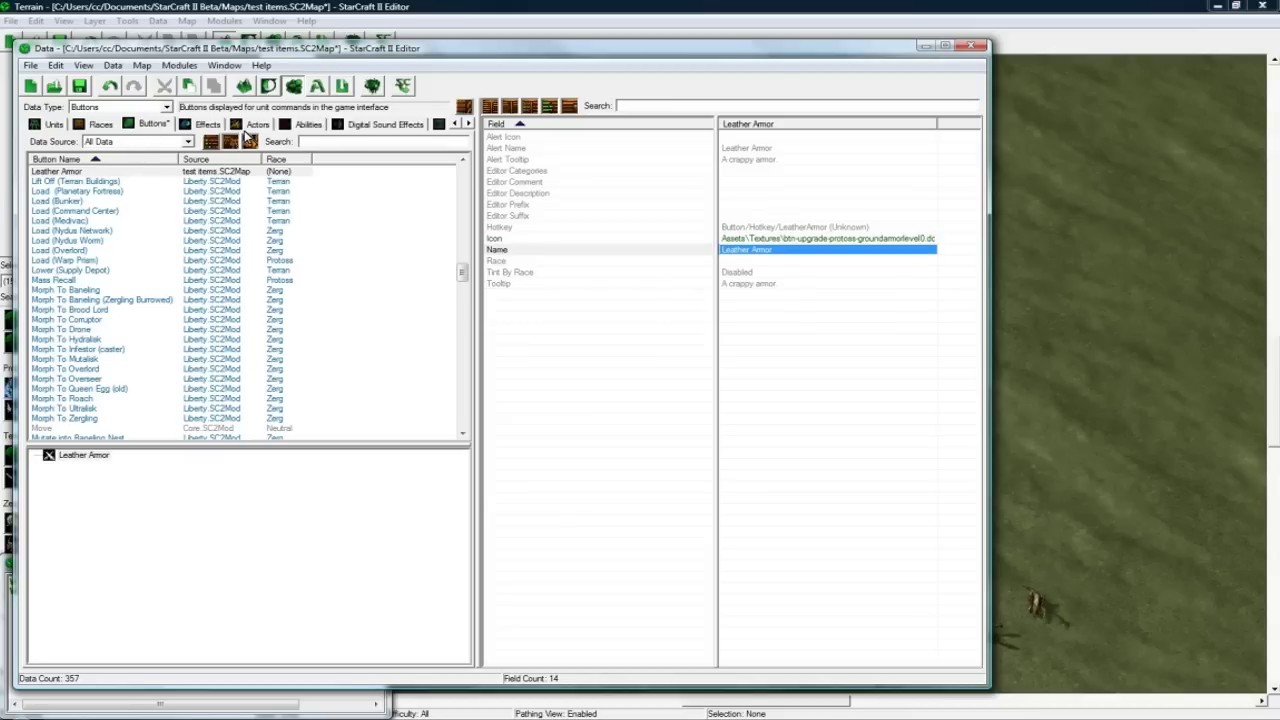
{"action": "left_click", "coordinate": [350, 142]}
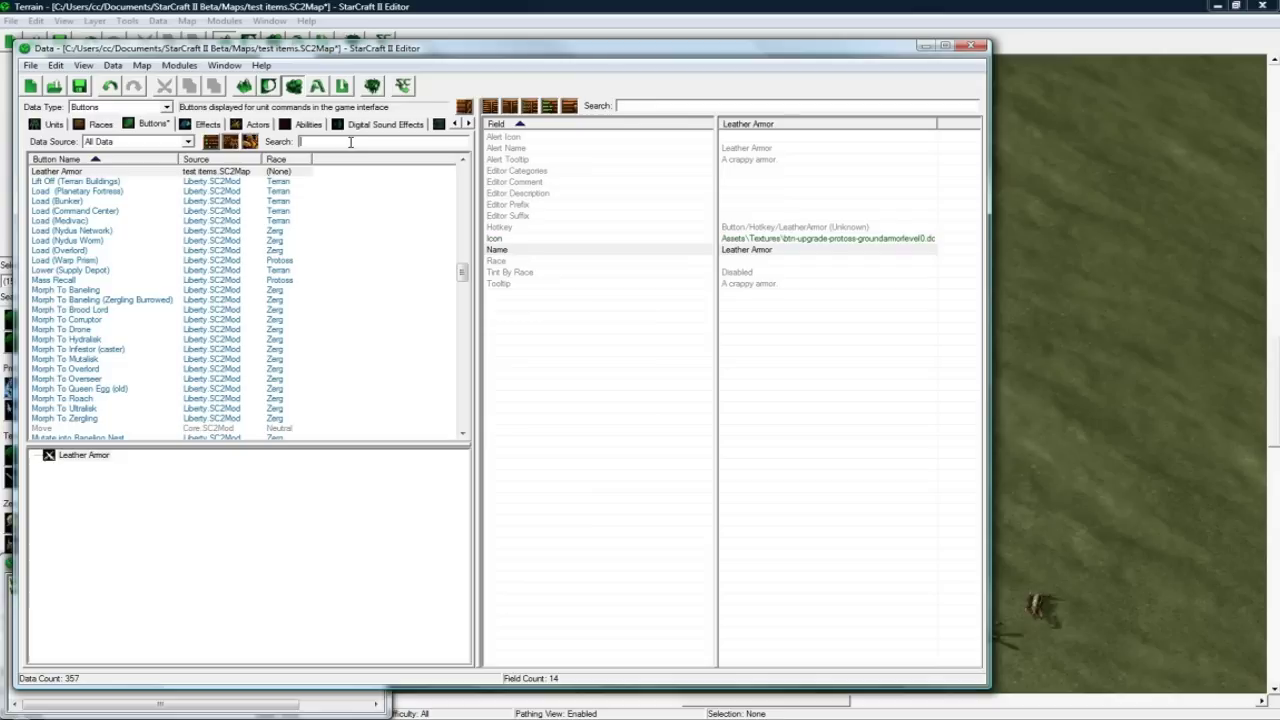
- Add a button object named Zergling Venom with the suggested ID ZerglingVenom
{"action": "left_click", "coordinate": [165, 250]}
{"action": "right_click", "coordinate": [163, 249]}
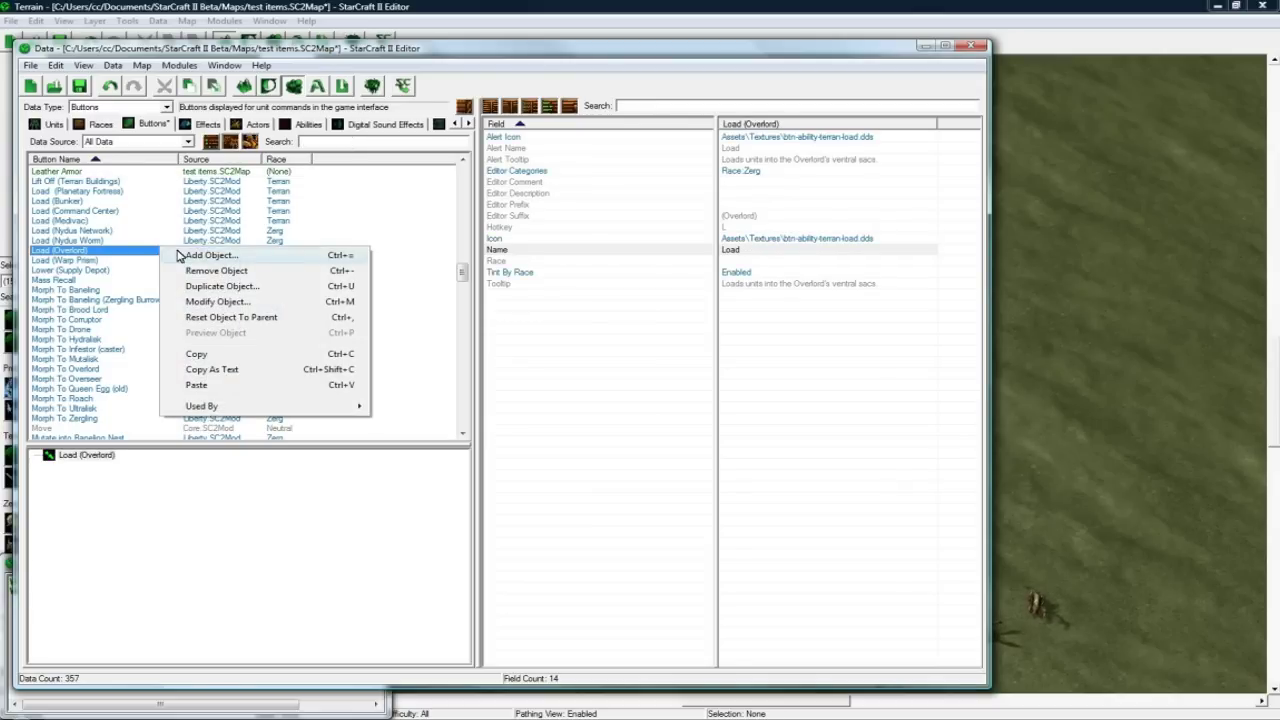
{"action": "left_click", "coordinate": [175, 258]}
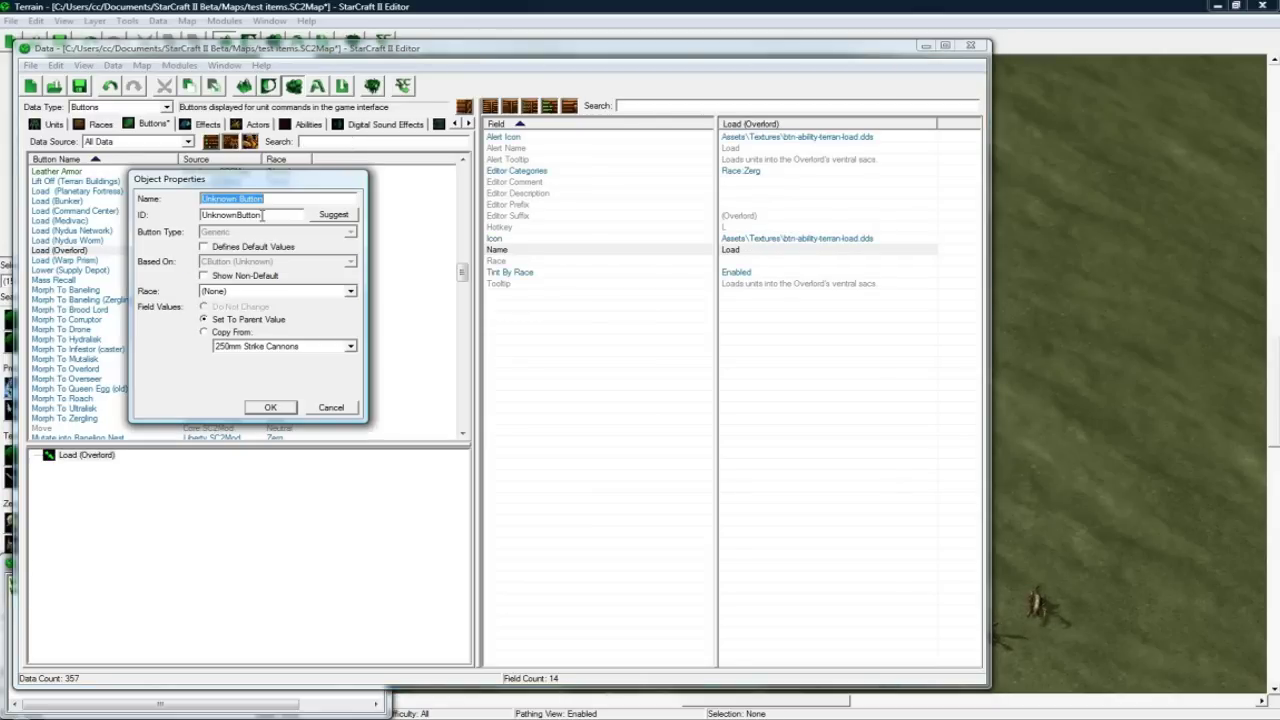
{"action": "type", "text": "Zergling Venom"}
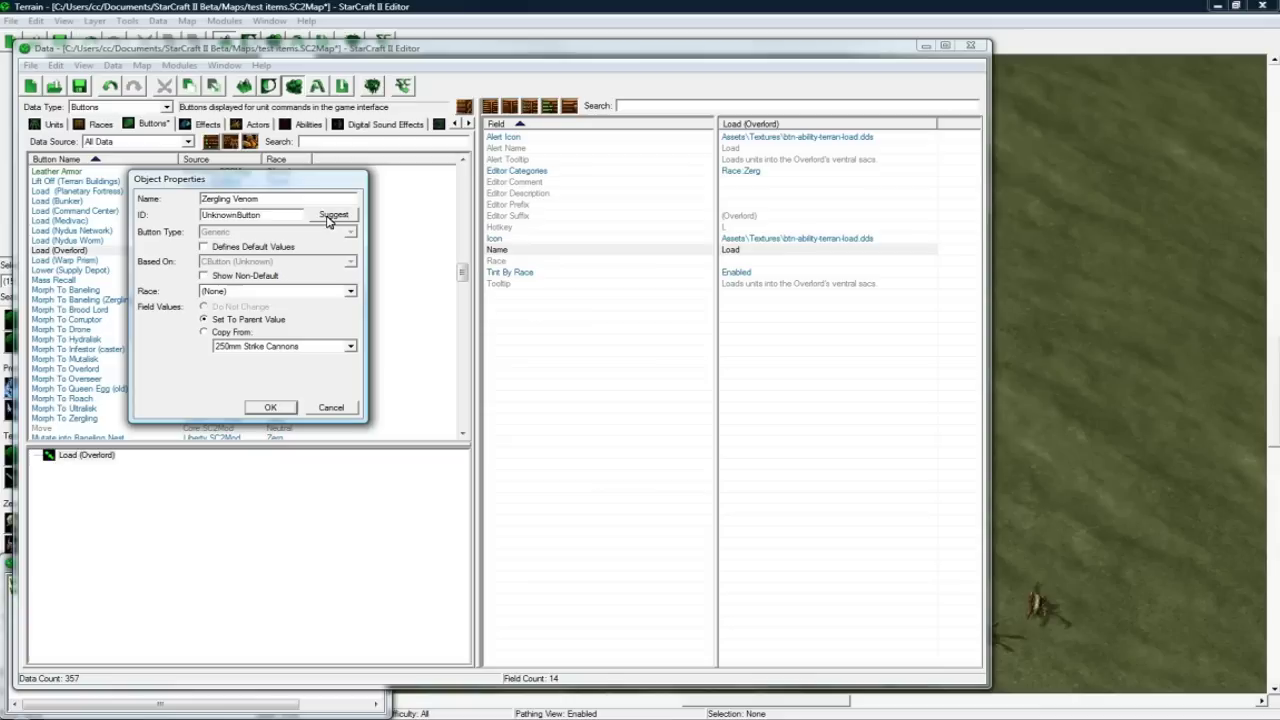
{"action": "left_click", "coordinate": [331, 214]}
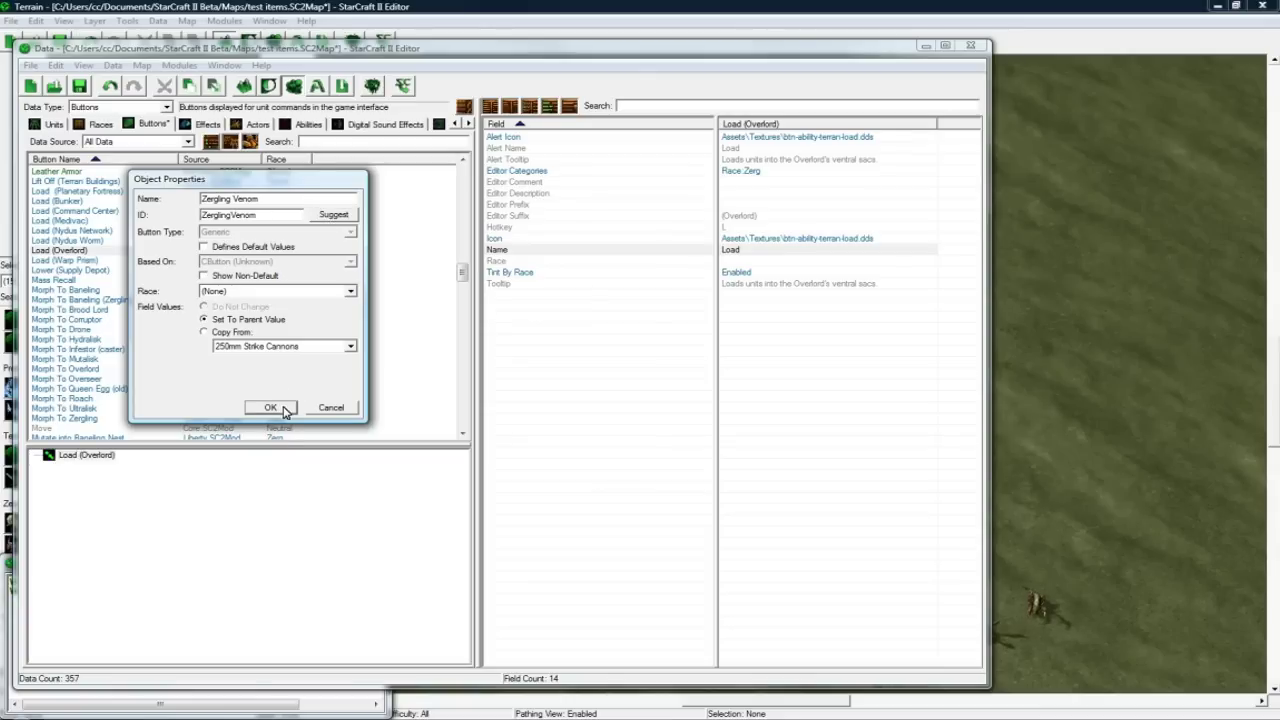
{"action": "left_click", "coordinate": [270, 407]}
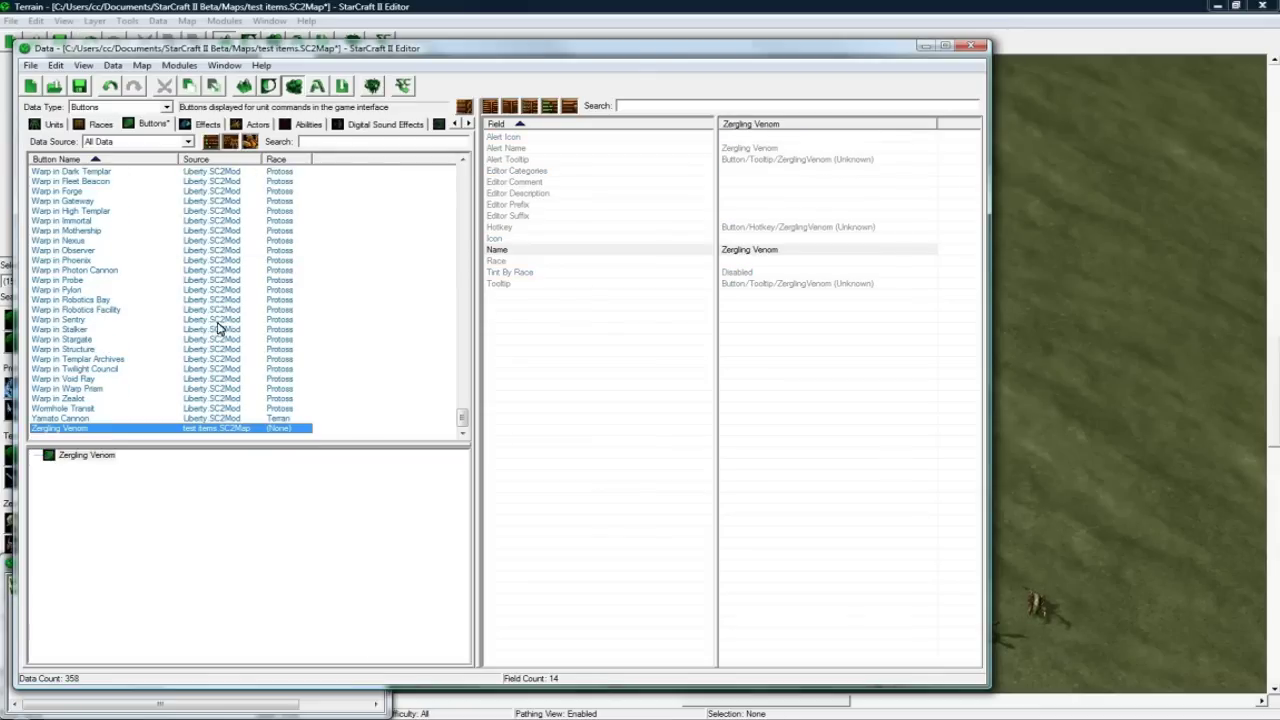
- Browse Protoss ability icon textures for the Zergling Venom icon
{"action": "double_click", "coordinate": [747, 240]}
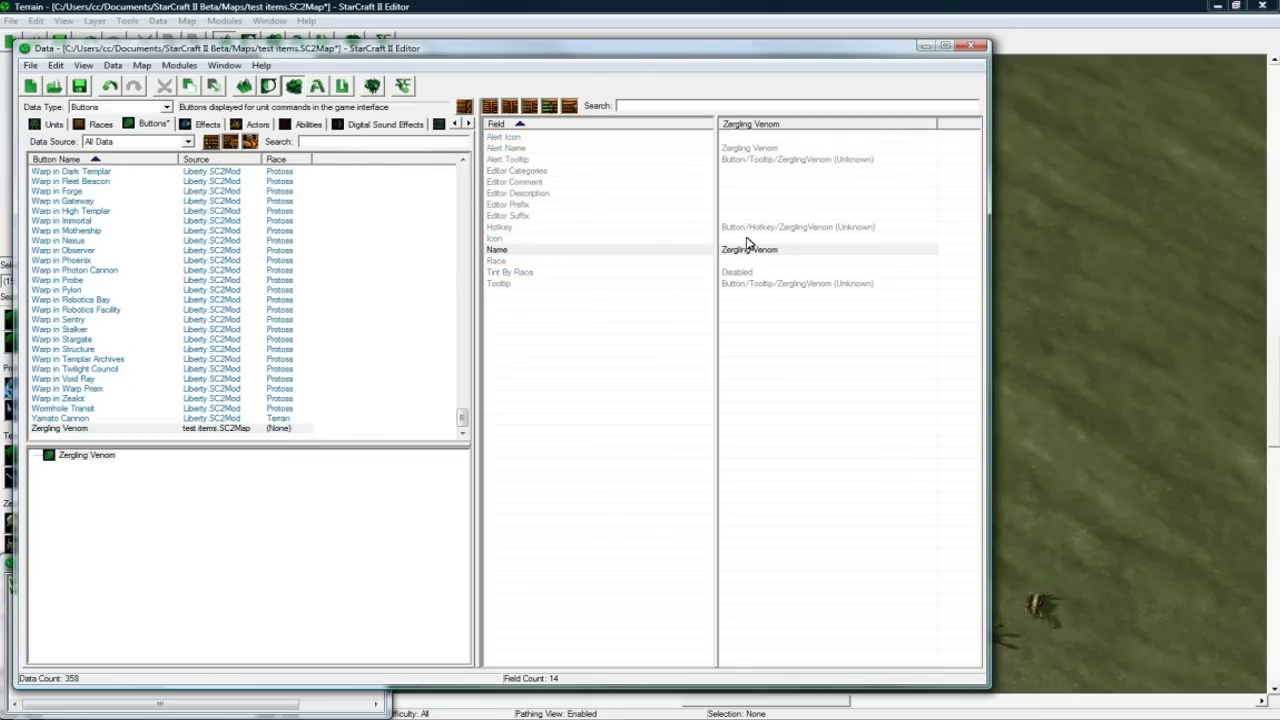
{"action": "left_click", "coordinate": [960, 104]}
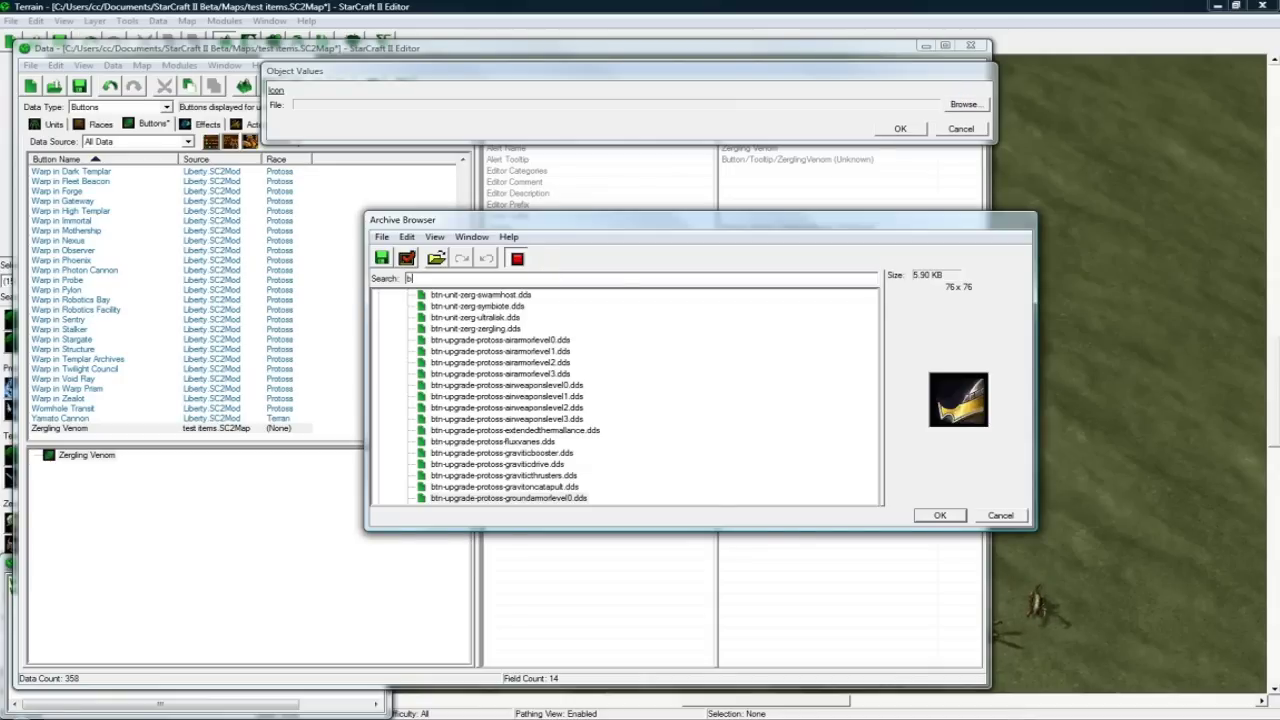
{"action": "type", "text": "tn"}
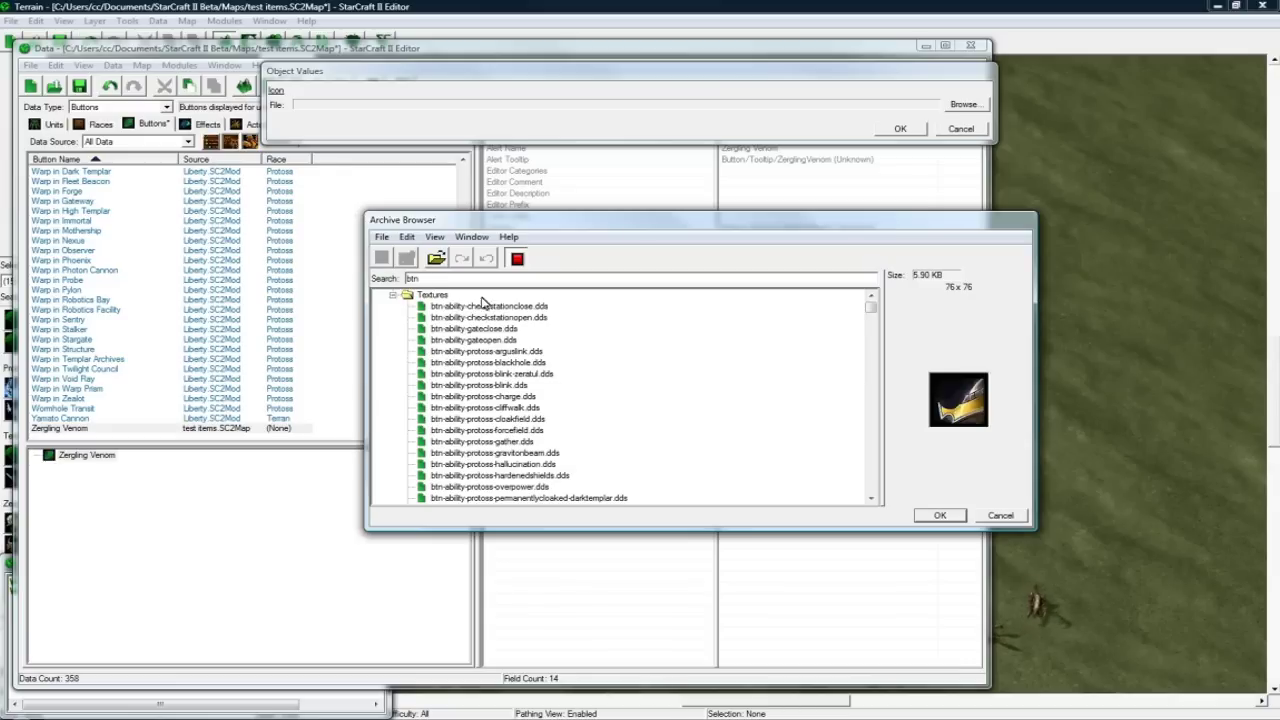
{"action": "left_click", "coordinate": [487, 307]}
{"action": "left_click", "coordinate": [492, 363]}
{"action": "left_click", "coordinate": [512, 352]}
{"action": "left_click", "coordinate": [518, 374]}
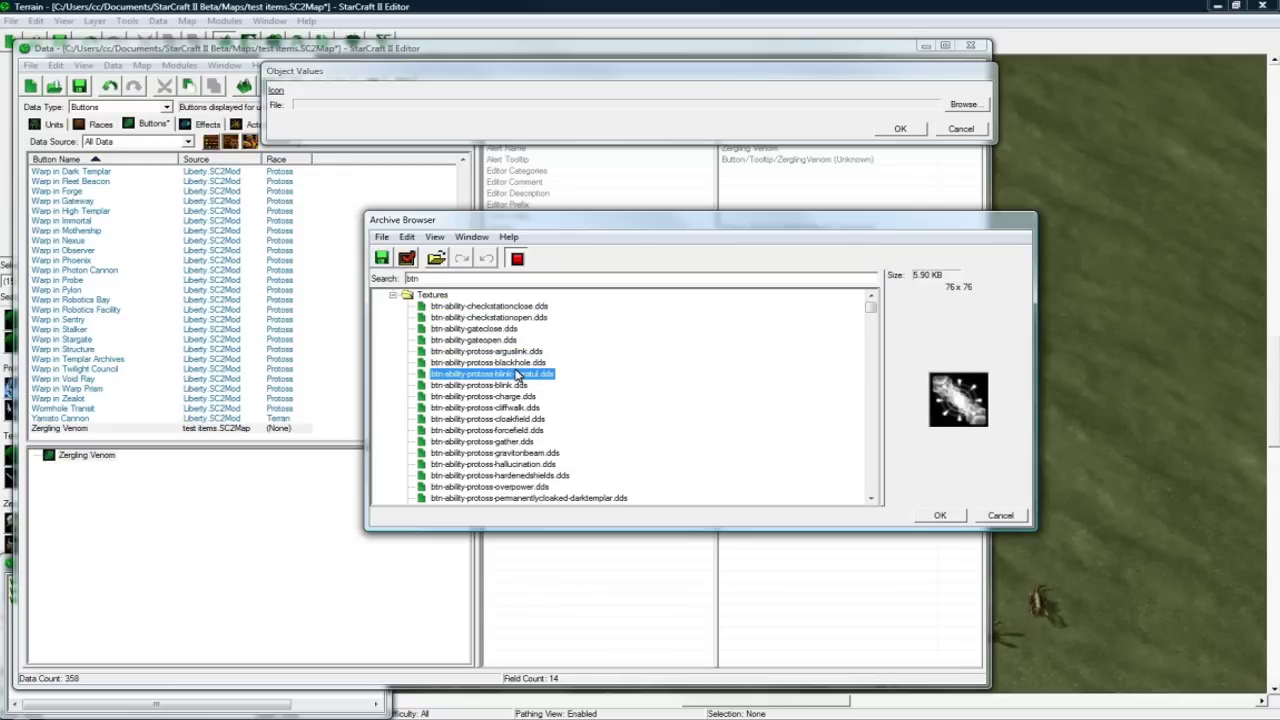
{"action": "left_click", "coordinate": [505, 385]}
{"action": "left_click", "coordinate": [515, 408]}
{"action": "left_click", "coordinate": [525, 430]}
- Set Zergling Venom's icon to btn-ability-protoss-overpower.dds
{"action": "scroll", "coordinate": [558, 418], "scroll_direction": "down", "scroll_amount": 1}
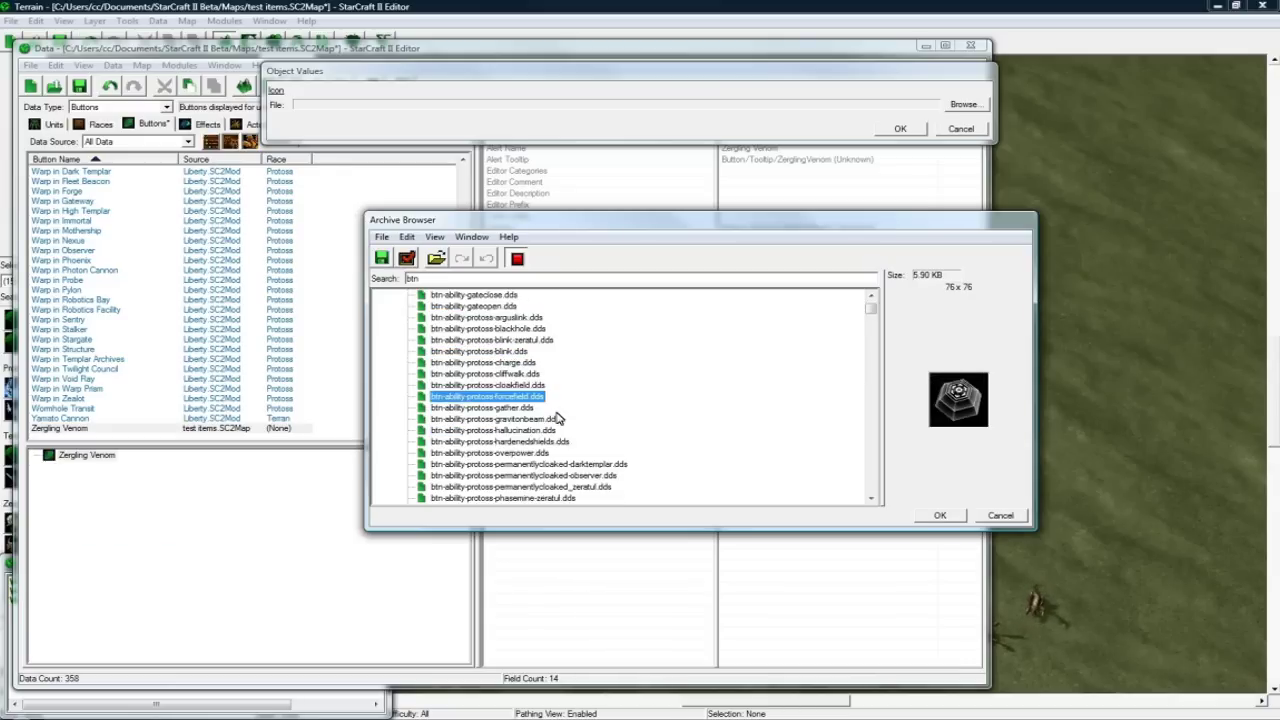
{"action": "scroll", "coordinate": [558, 418], "scroll_direction": "down", "scroll_amount": 1}
{"action": "left_click", "coordinate": [552, 419]}
{"action": "left_click", "coordinate": [540, 431]}
{"action": "left_click", "coordinate": [528, 420]}
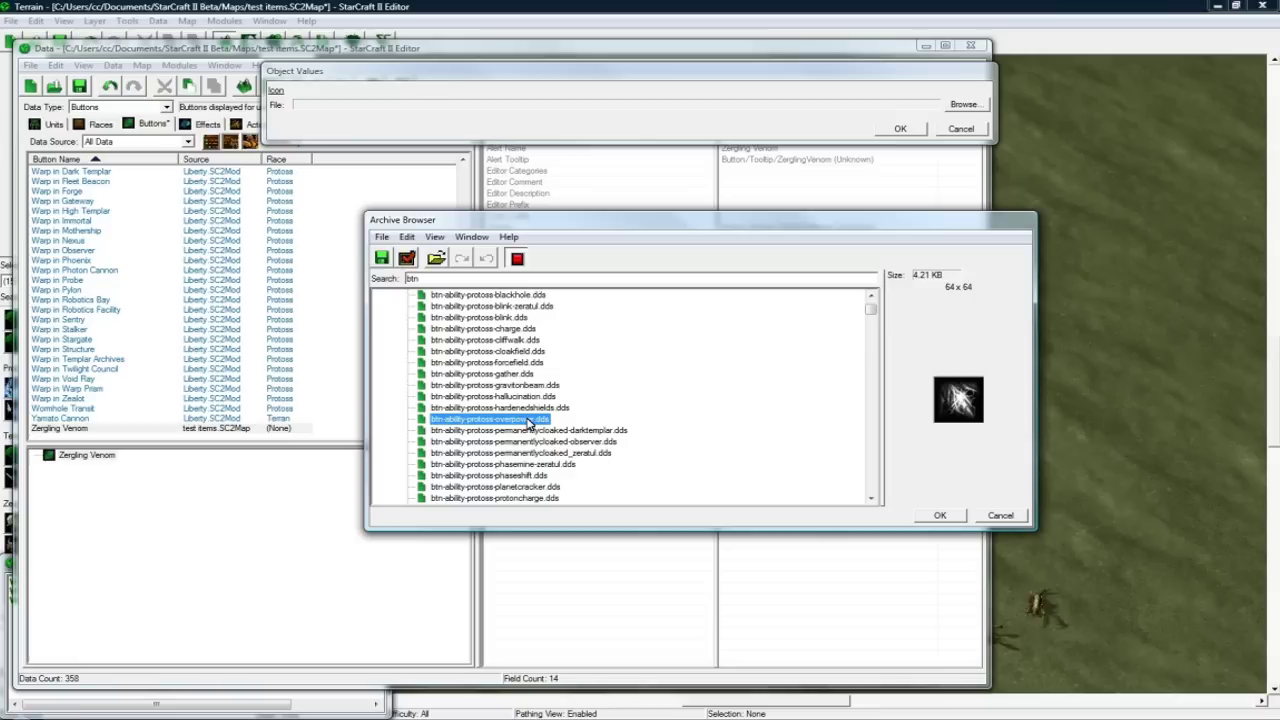
{"action": "left_click", "coordinate": [933, 515]}
{"action": "left_click", "coordinate": [900, 128]}
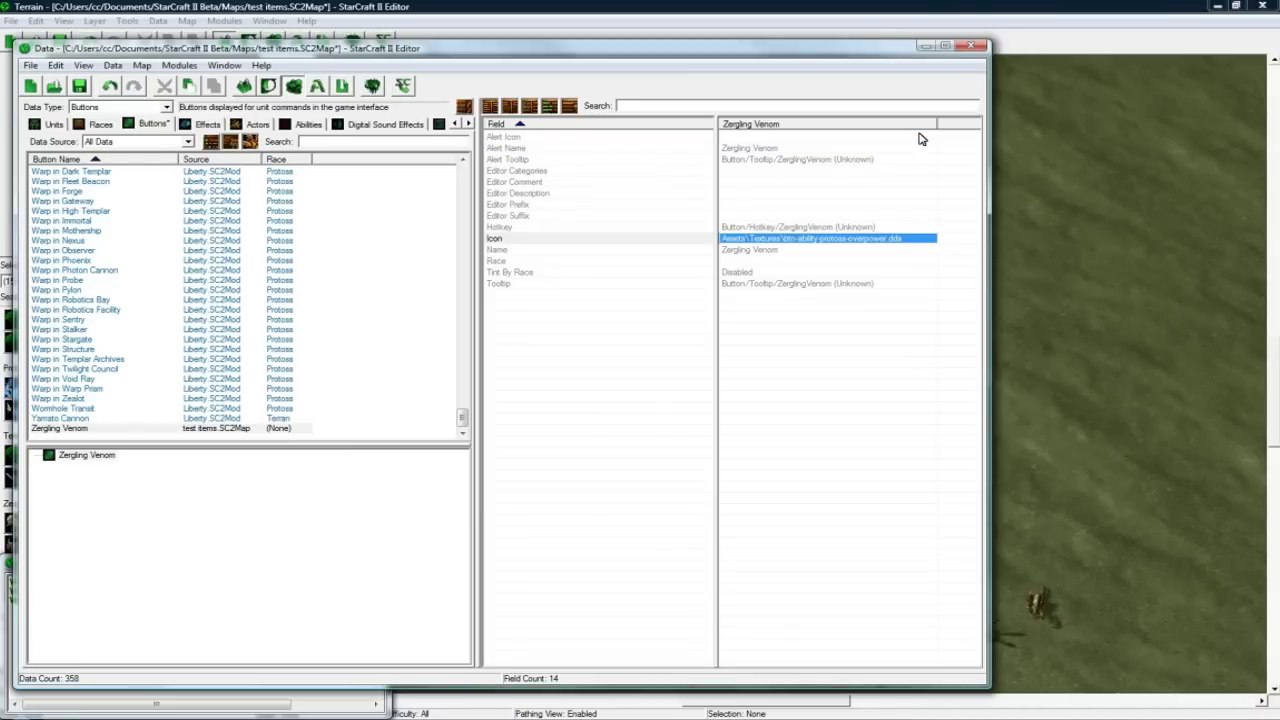
- Set the tooltip to 'The venom of a zergling.' and save the map
{"action": "double_click", "coordinate": [745, 284]}
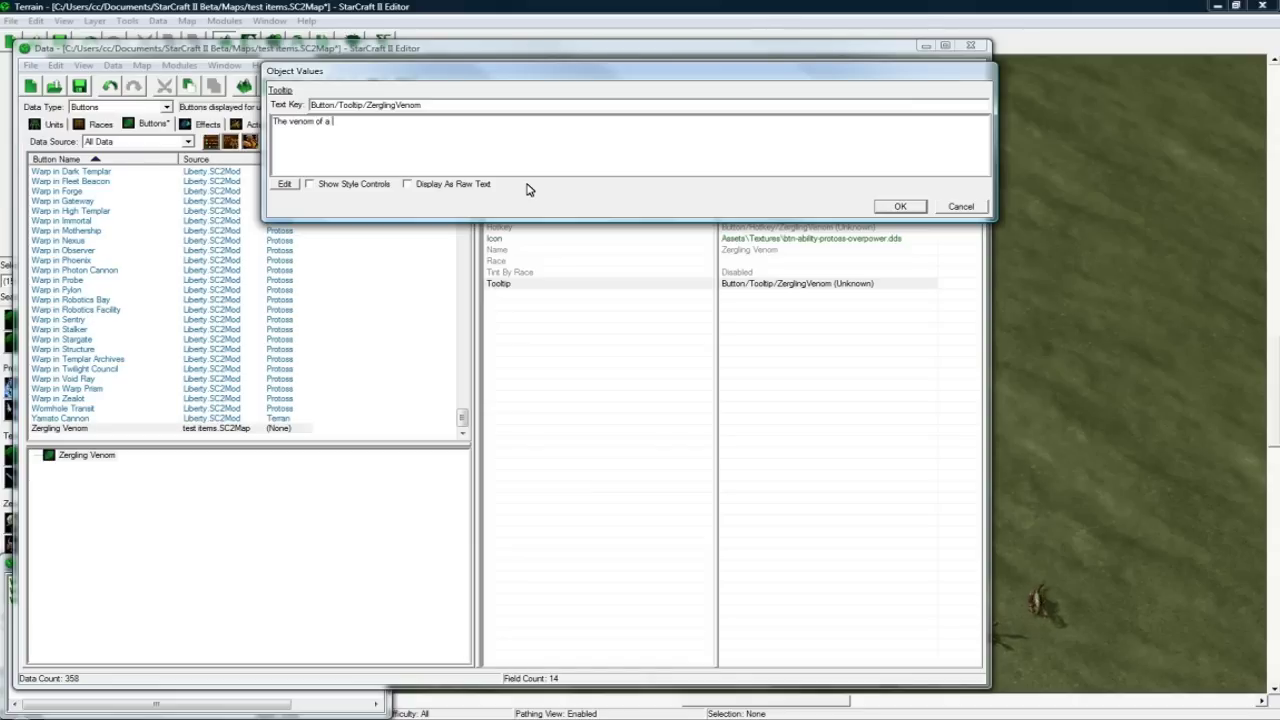
{"action": "left_click", "coordinate": [903, 208]}
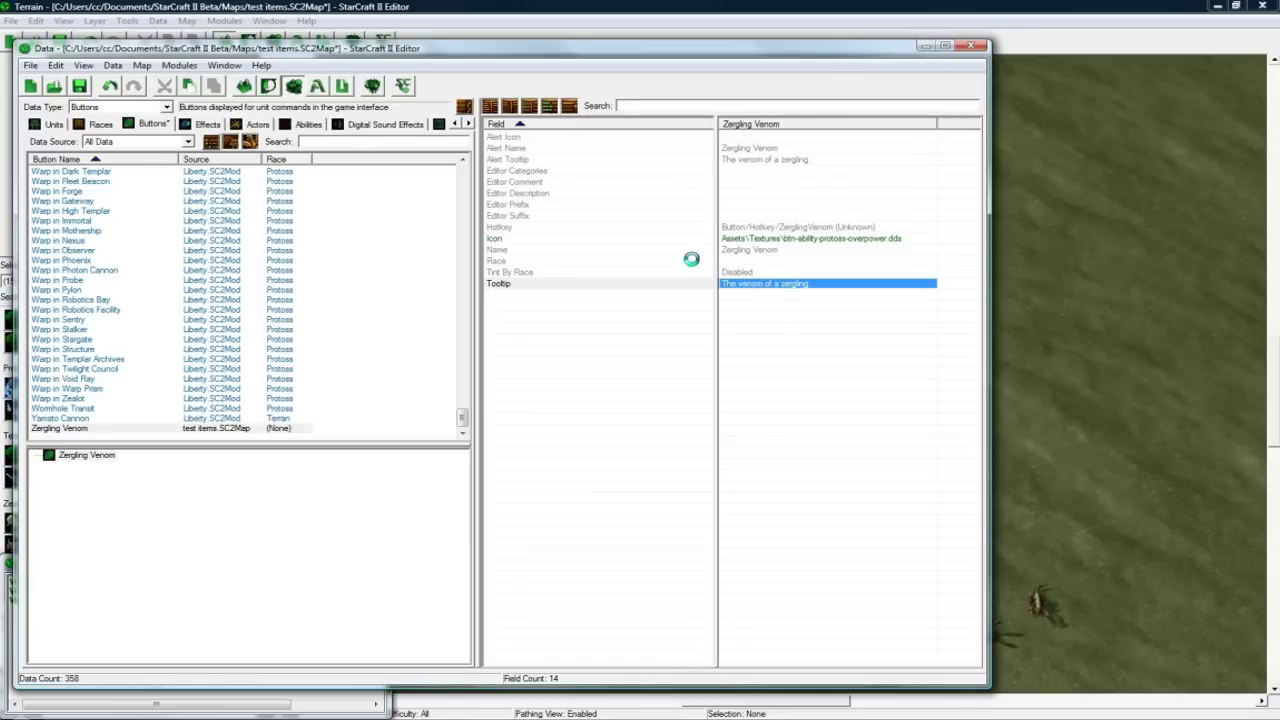
{"action": "key", "text": "ctrl+s"}
- Enable Tint By Race for Zergling Venom and save the map
{"action": "double_click", "coordinate": [748, 272]}
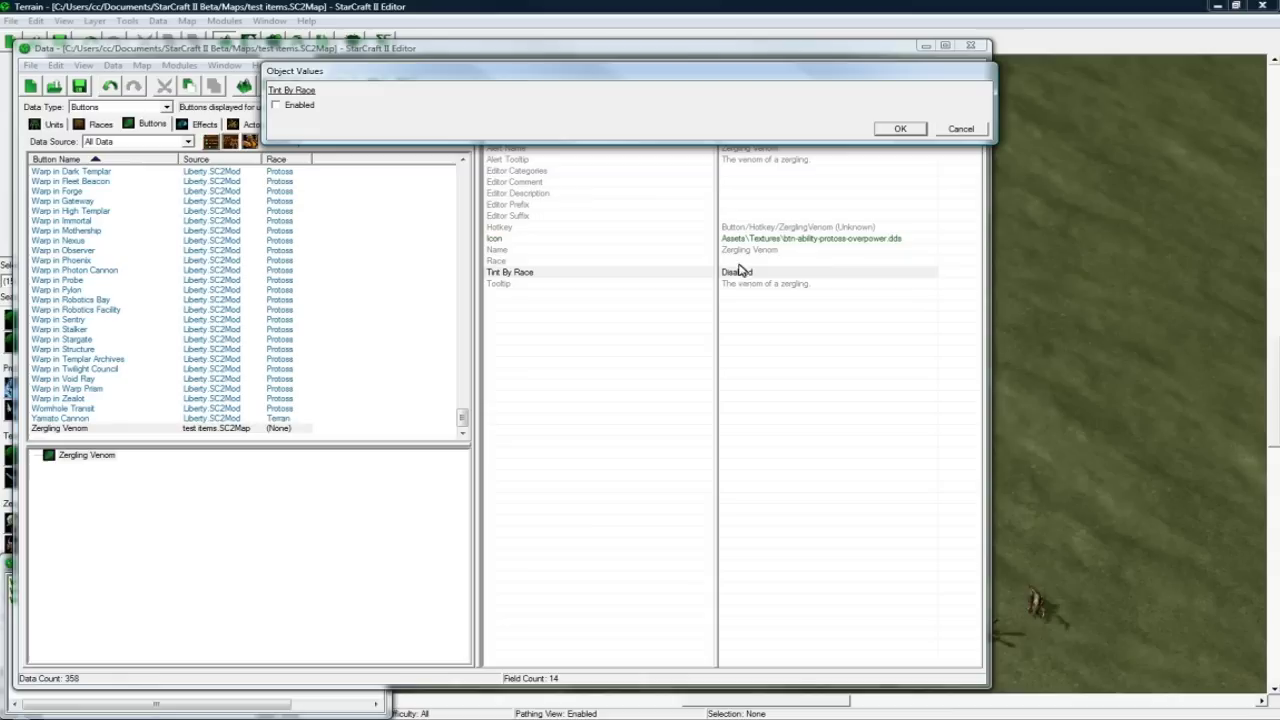
{"action": "left_click", "coordinate": [300, 106]}
{"action": "left_click", "coordinate": [901, 129]}
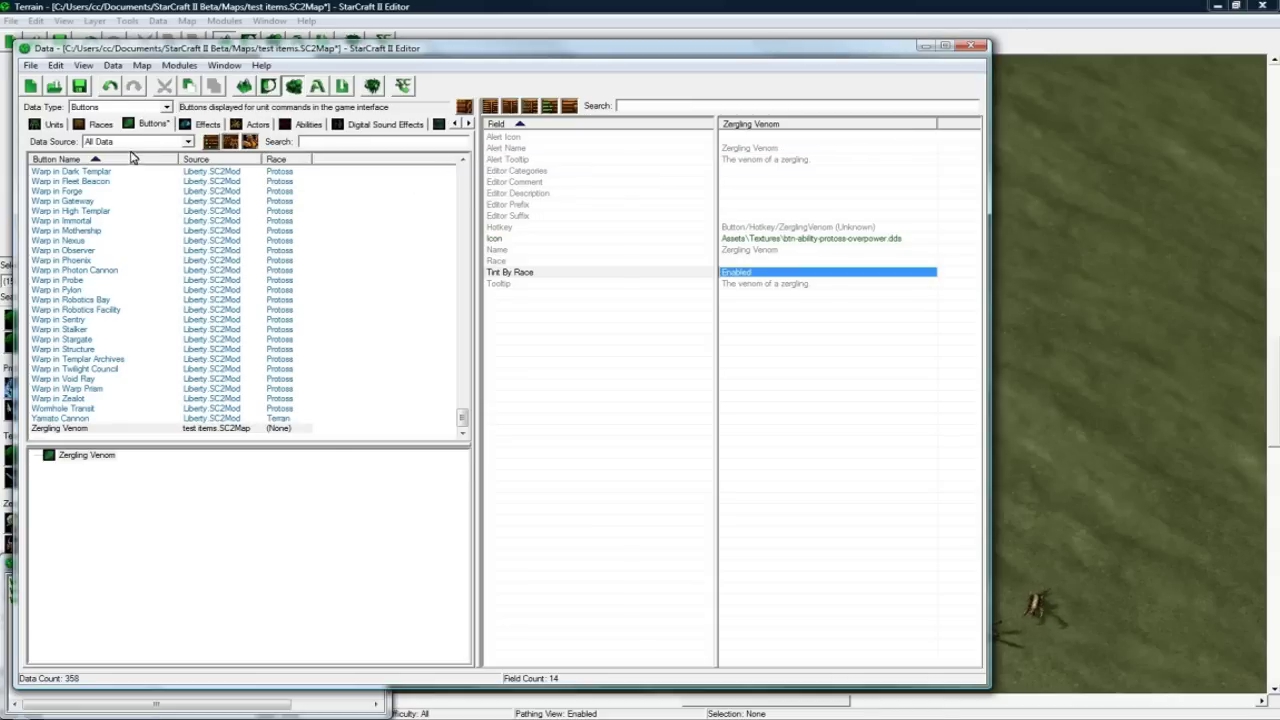
{"action": "left_click", "coordinate": [82, 86]}
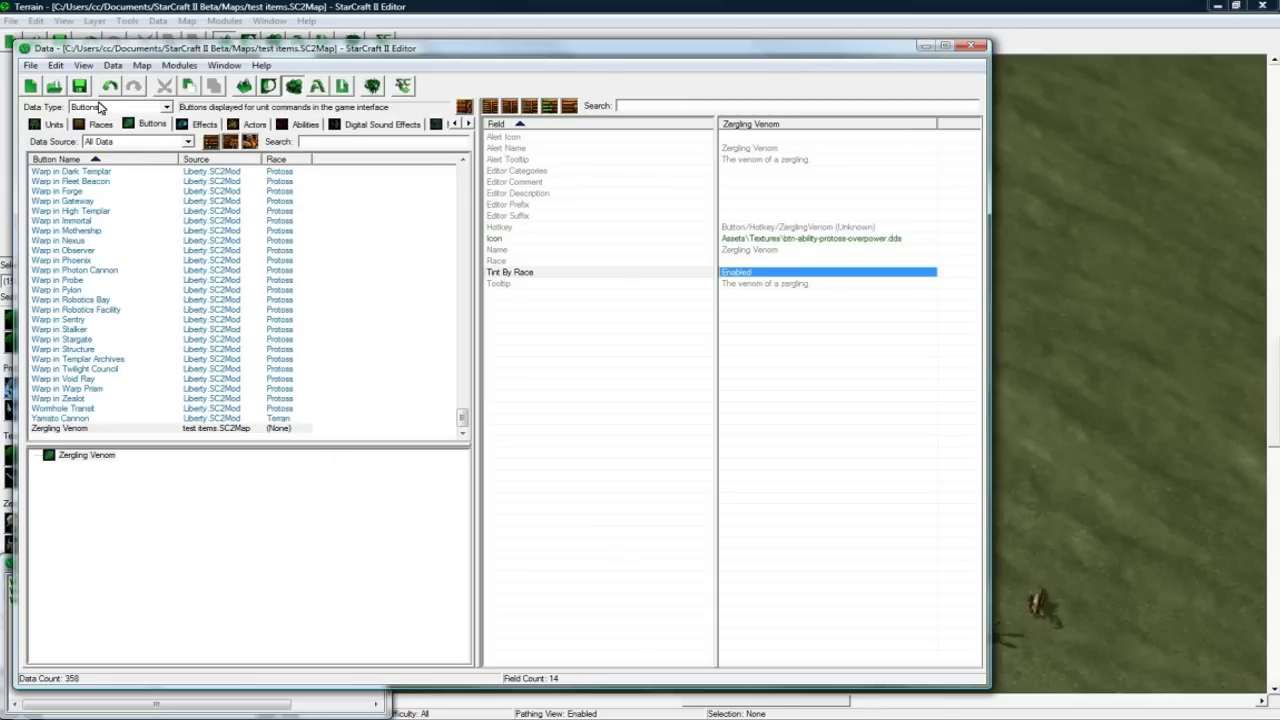
{"action": "left_click", "coordinate": [105, 107]}
- Switch to Items data and create a Generic item named Sword
{"action": "left_click_drag", "start_coordinate": [172, 252], "coordinate": [175, 157]}
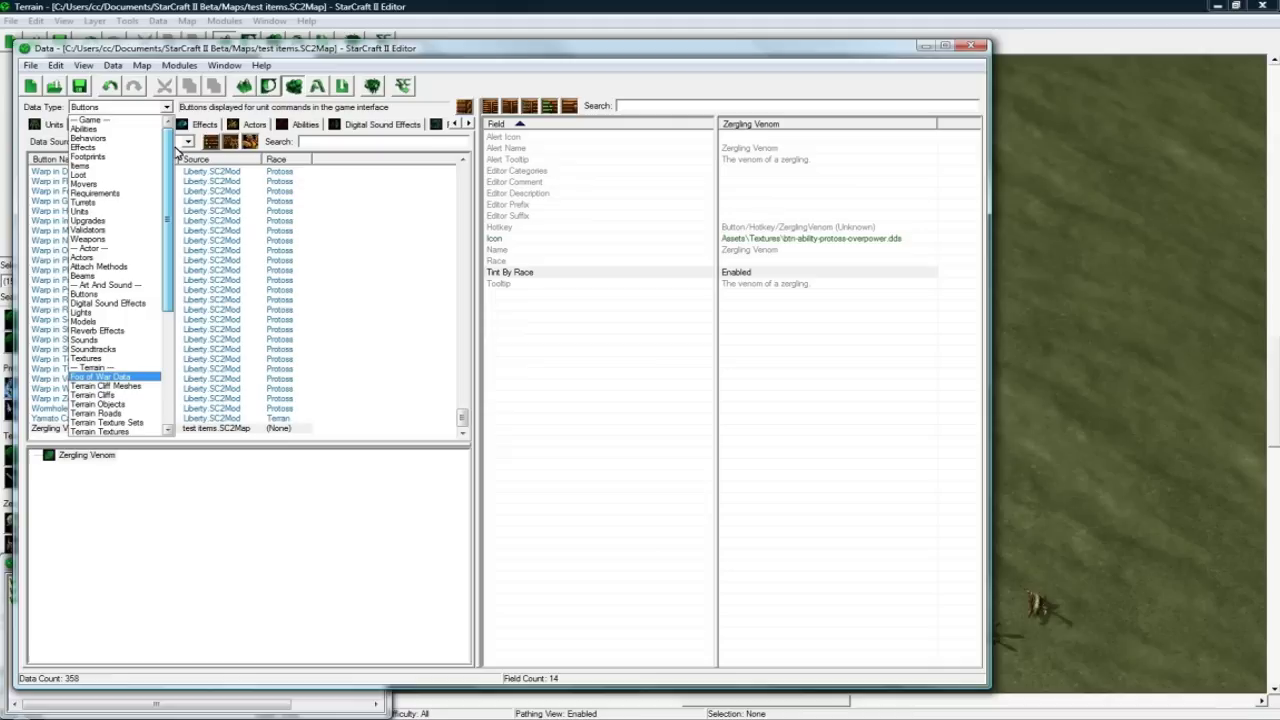
{"action": "left_click", "coordinate": [102, 174]}
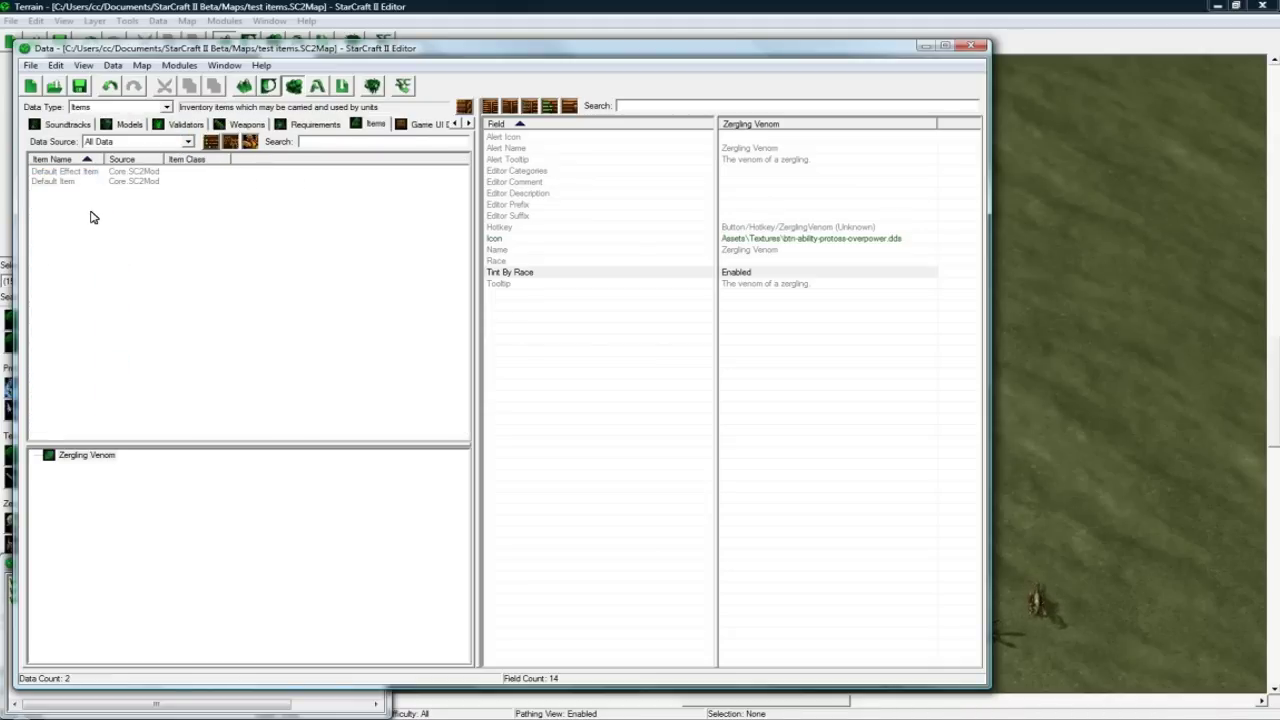
{"action": "right_click", "coordinate": [91, 212]}
{"action": "left_click", "coordinate": [113, 222]}
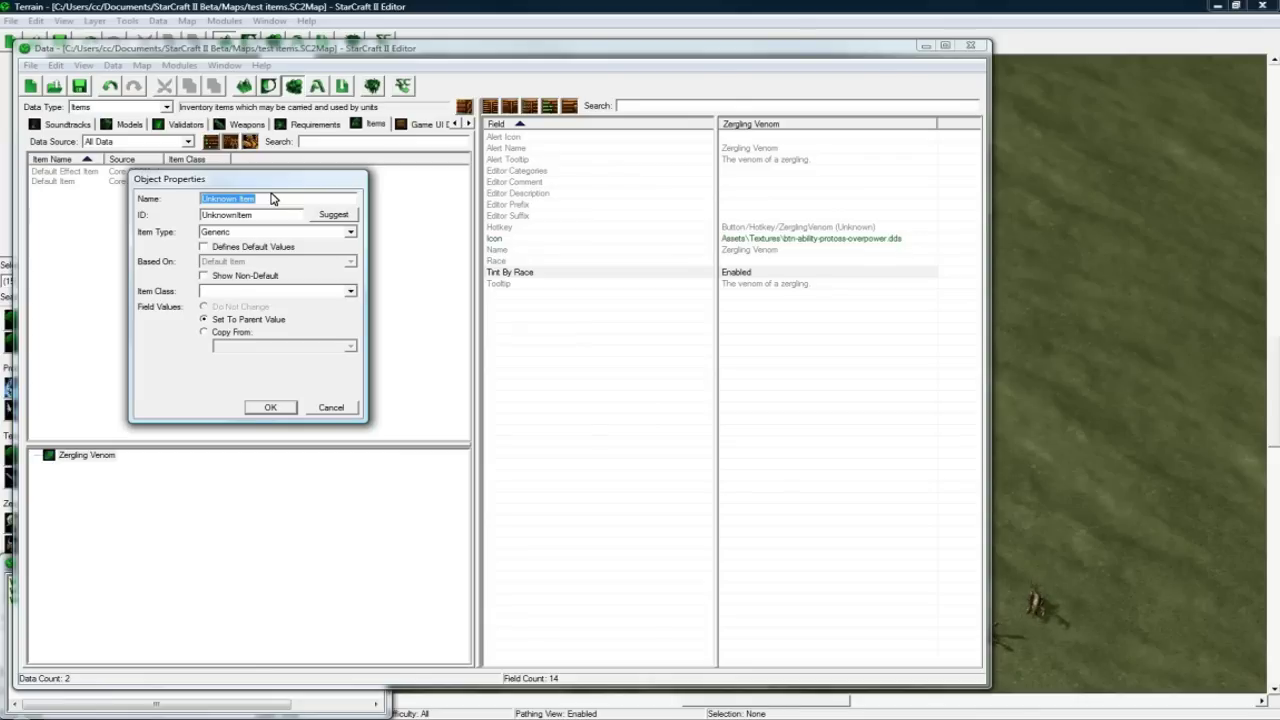
{"action": "type", "text": "Sword"}
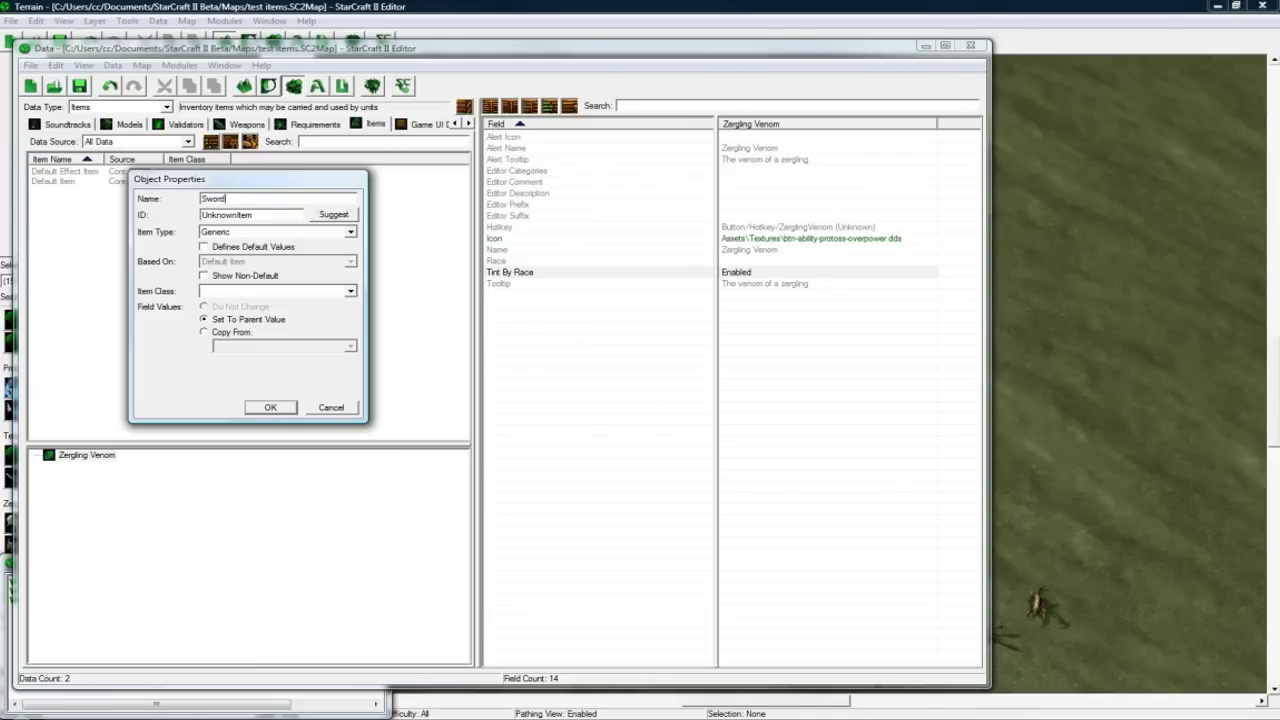
{"action": "left_click", "coordinate": [340, 214]}
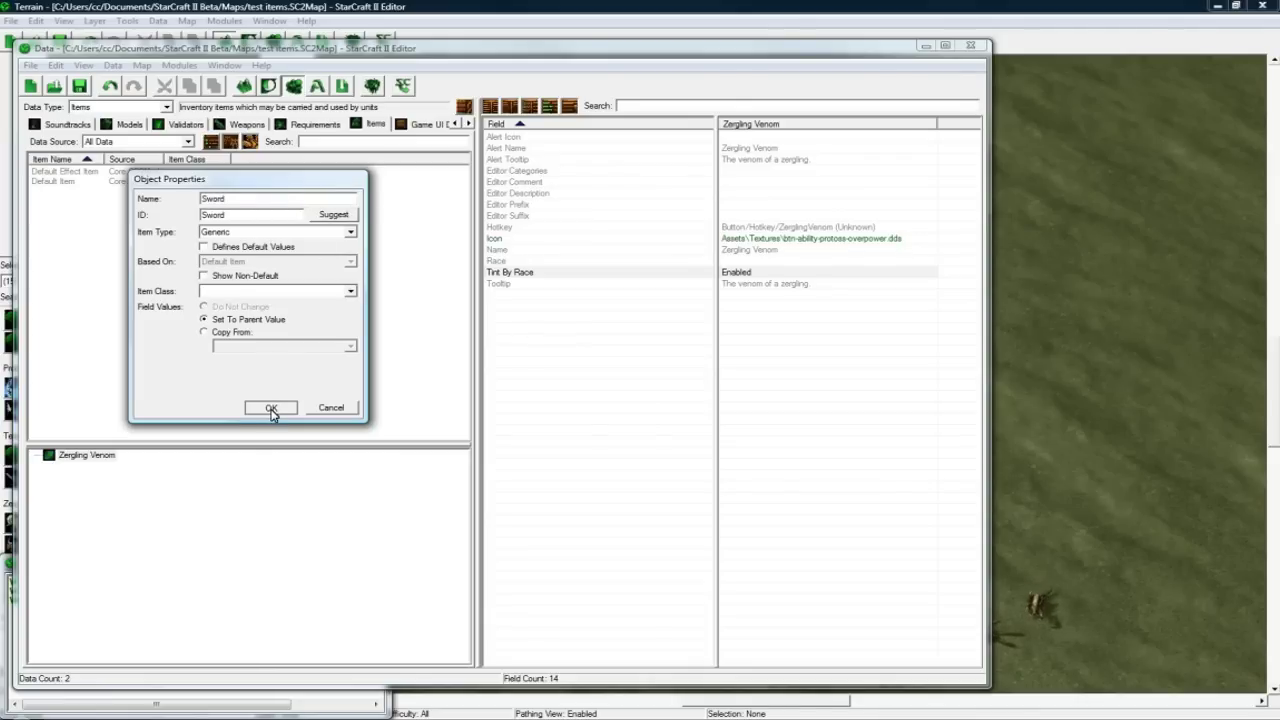
{"action": "left_click", "coordinate": [264, 234]}
{"action": "left_click", "coordinate": [264, 242]}
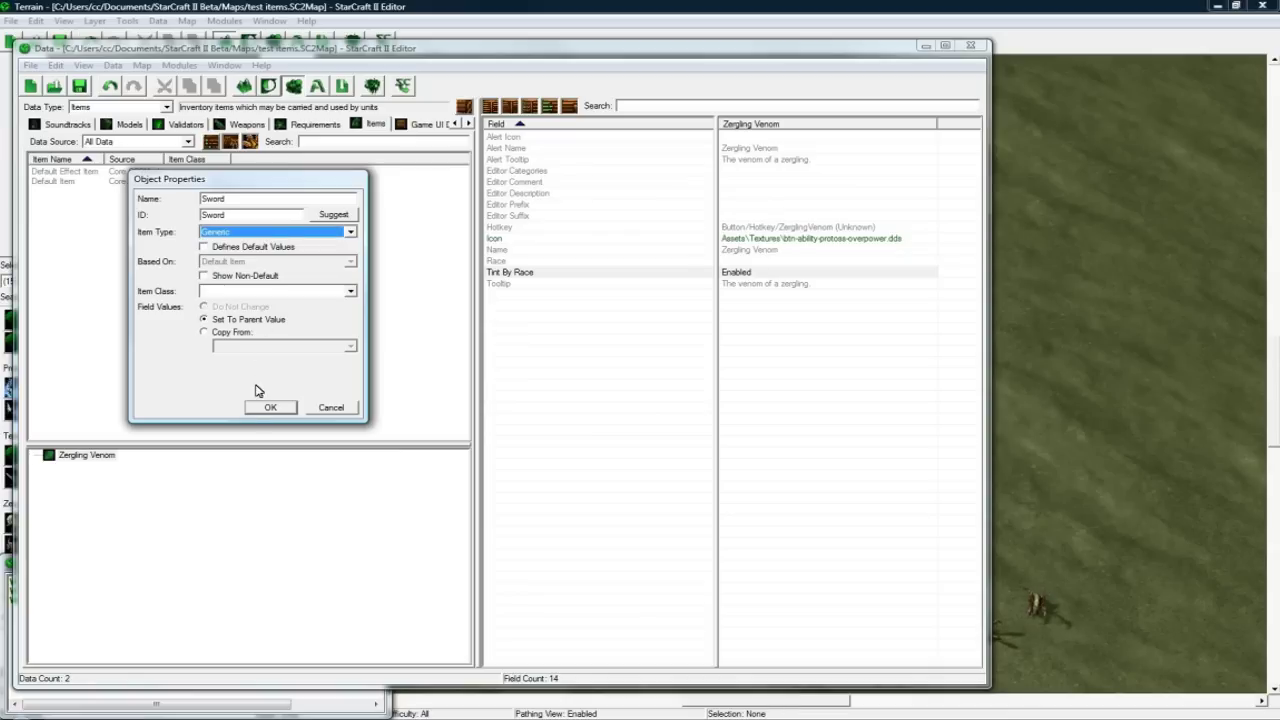
{"action": "left_click", "coordinate": [264, 406]}
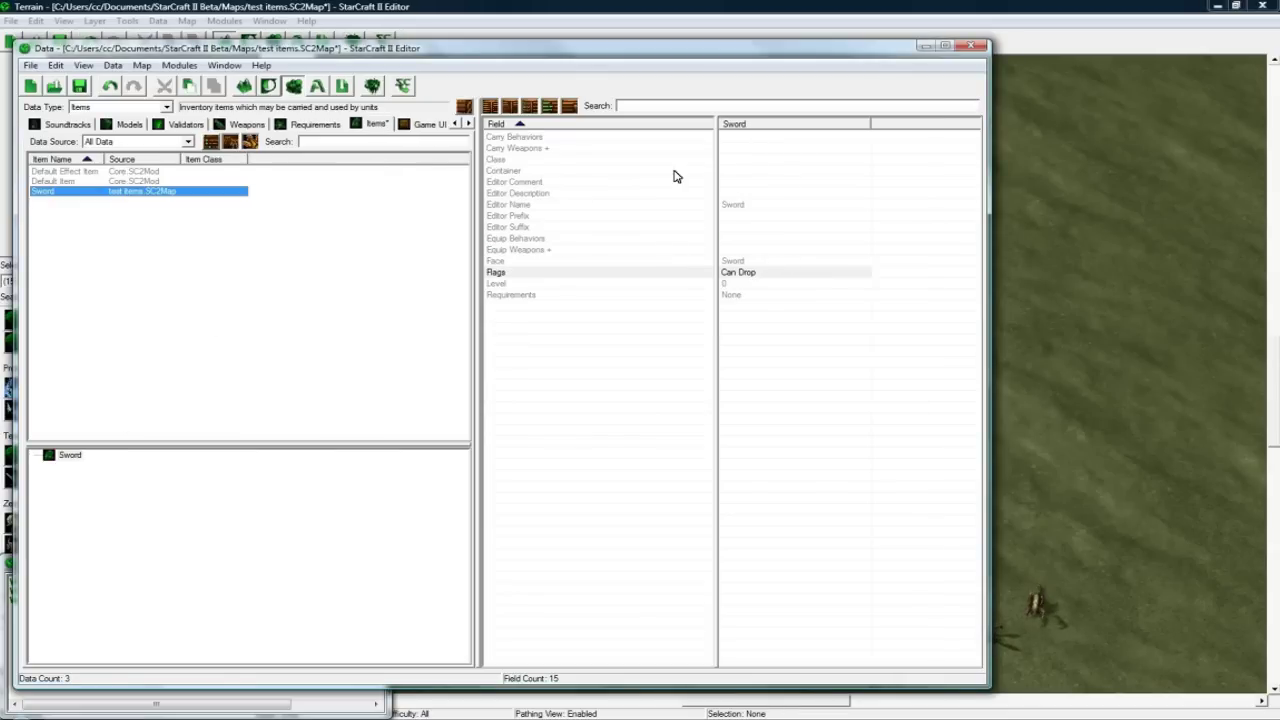
- Inspect the Sword item's weapon fields and set its Class to Weapon
{"action": "left_click", "coordinate": [737, 140]}
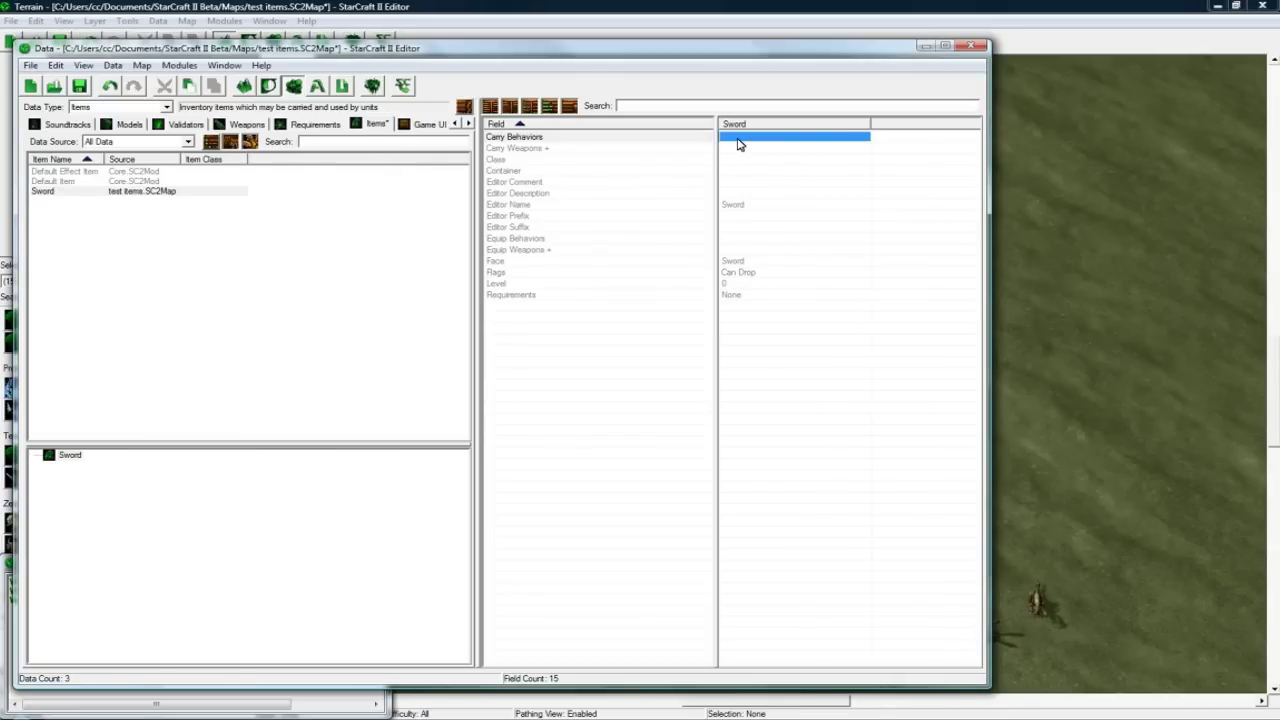
{"action": "left_click", "coordinate": [737, 150]}
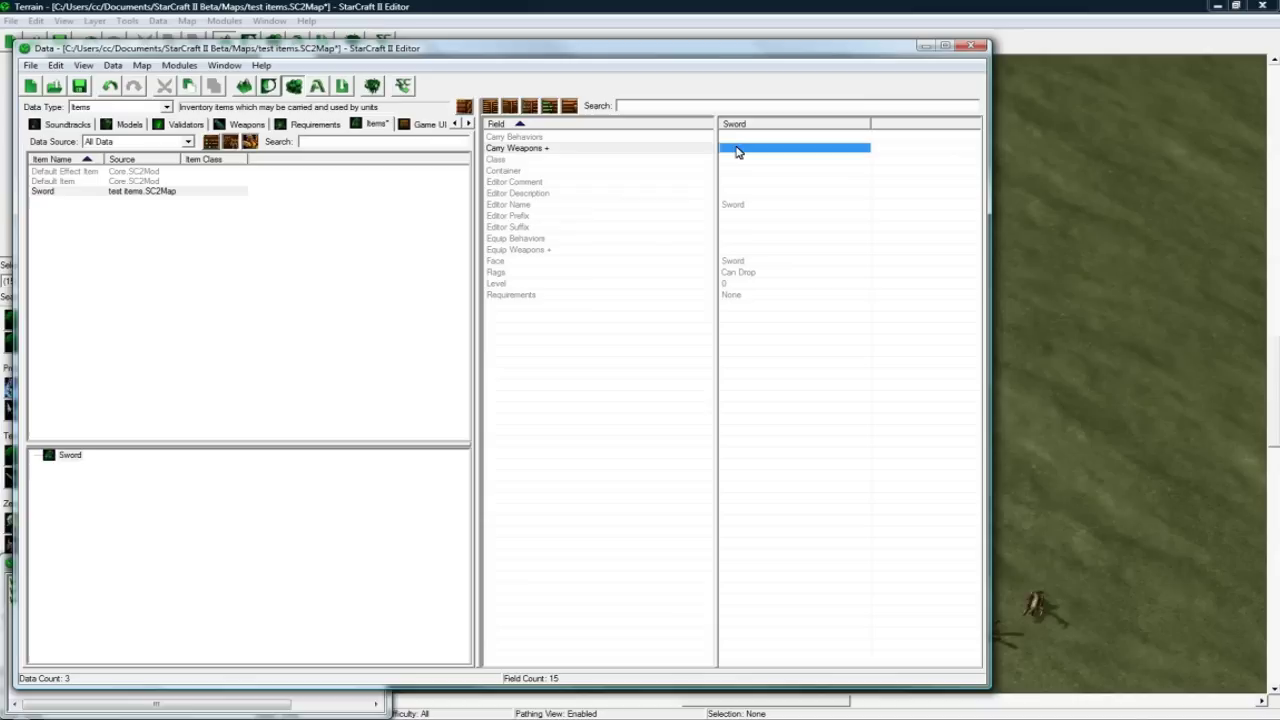
{"action": "left_click", "coordinate": [737, 260]}
{"action": "left_click", "coordinate": [744, 250]}
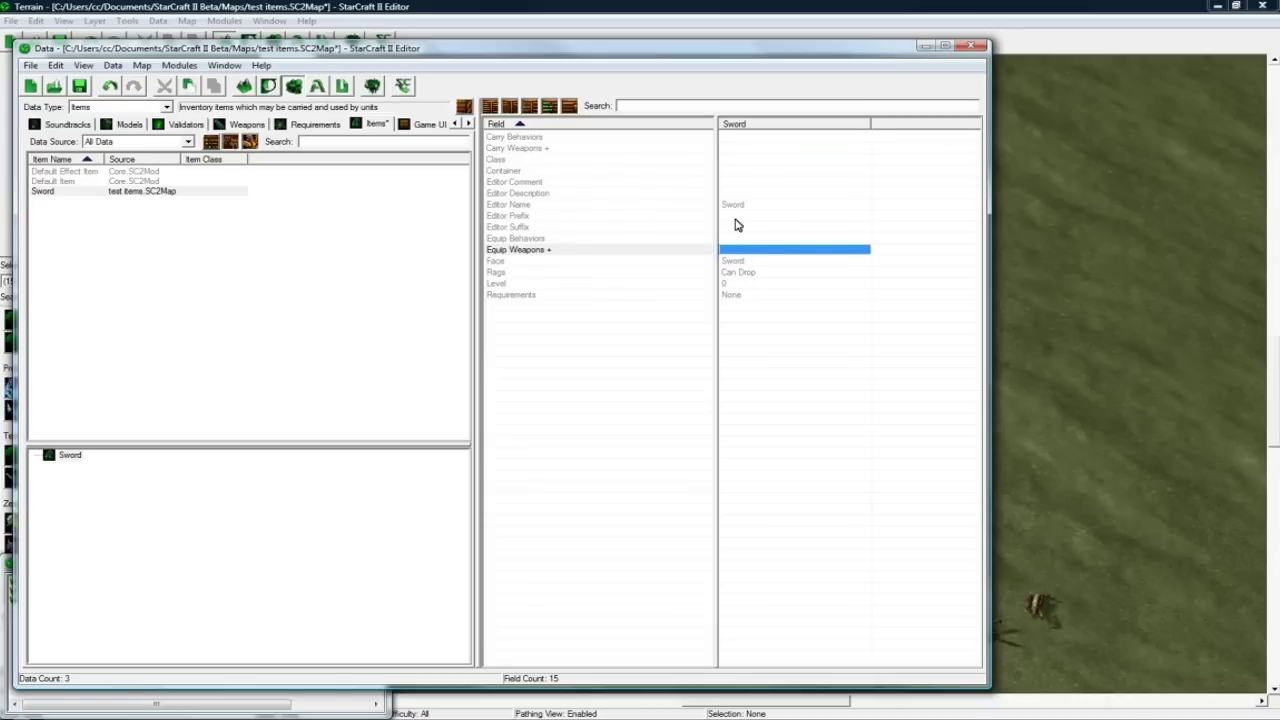
{"action": "left_click", "coordinate": [750, 149]}
{"action": "left_click", "coordinate": [745, 160]}
{"action": "double_click", "coordinate": [742, 162]}
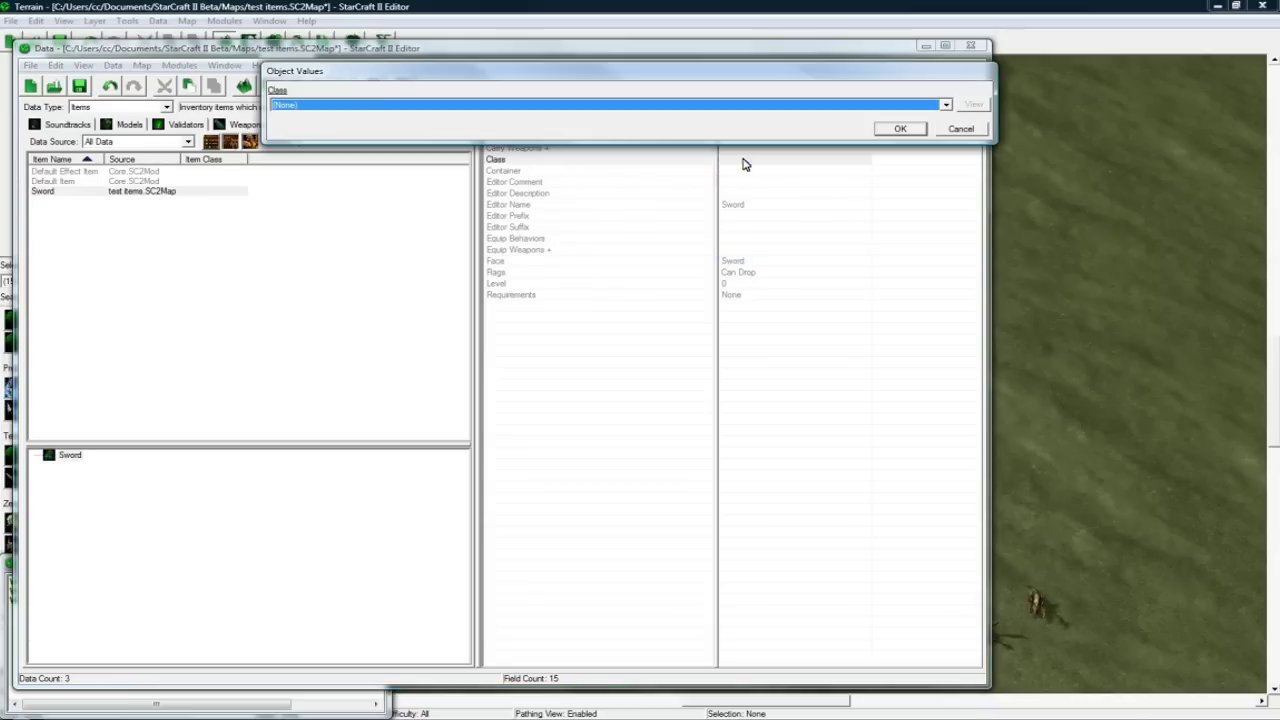
{"action": "left_click", "coordinate": [411, 112]}
{"action": "left_click", "coordinate": [403, 145]}
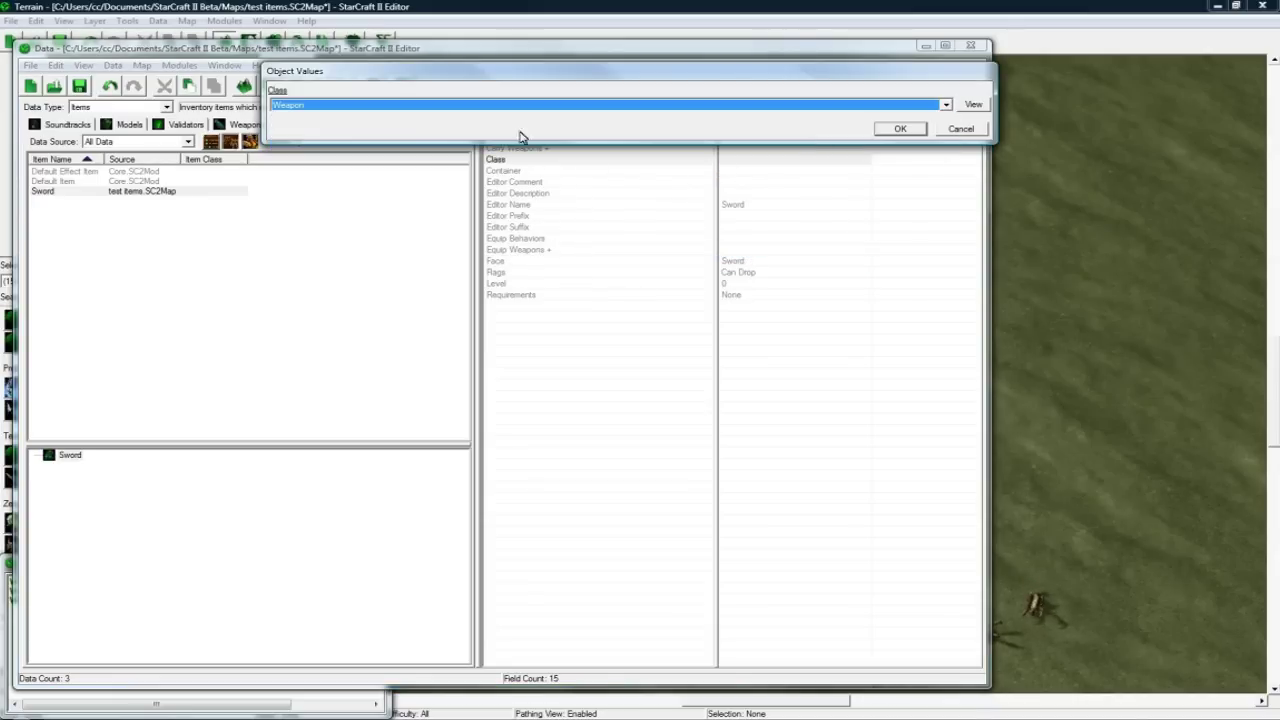
{"action": "left_click", "coordinate": [897, 129]}
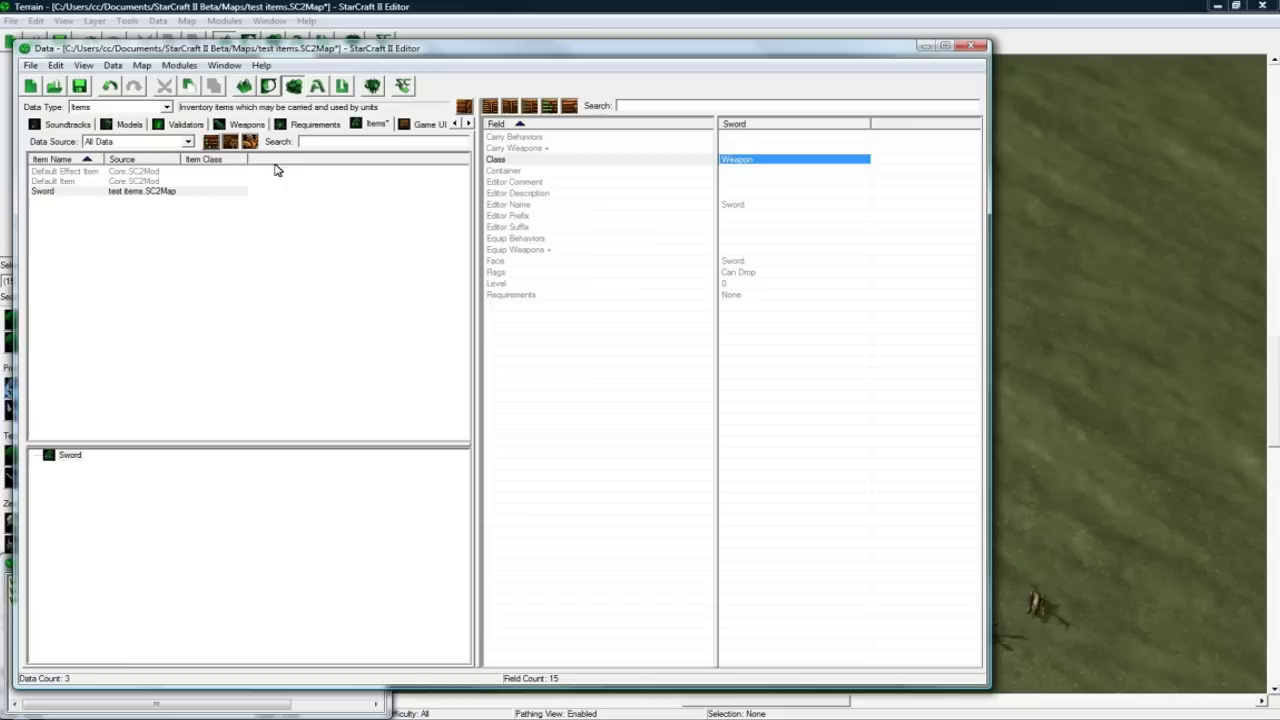
- Leave the Container unchanged and keep Sword as the item's Face
{"action": "double_click", "coordinate": [745, 171]}
{"action": "left_click", "coordinate": [949, 131]}
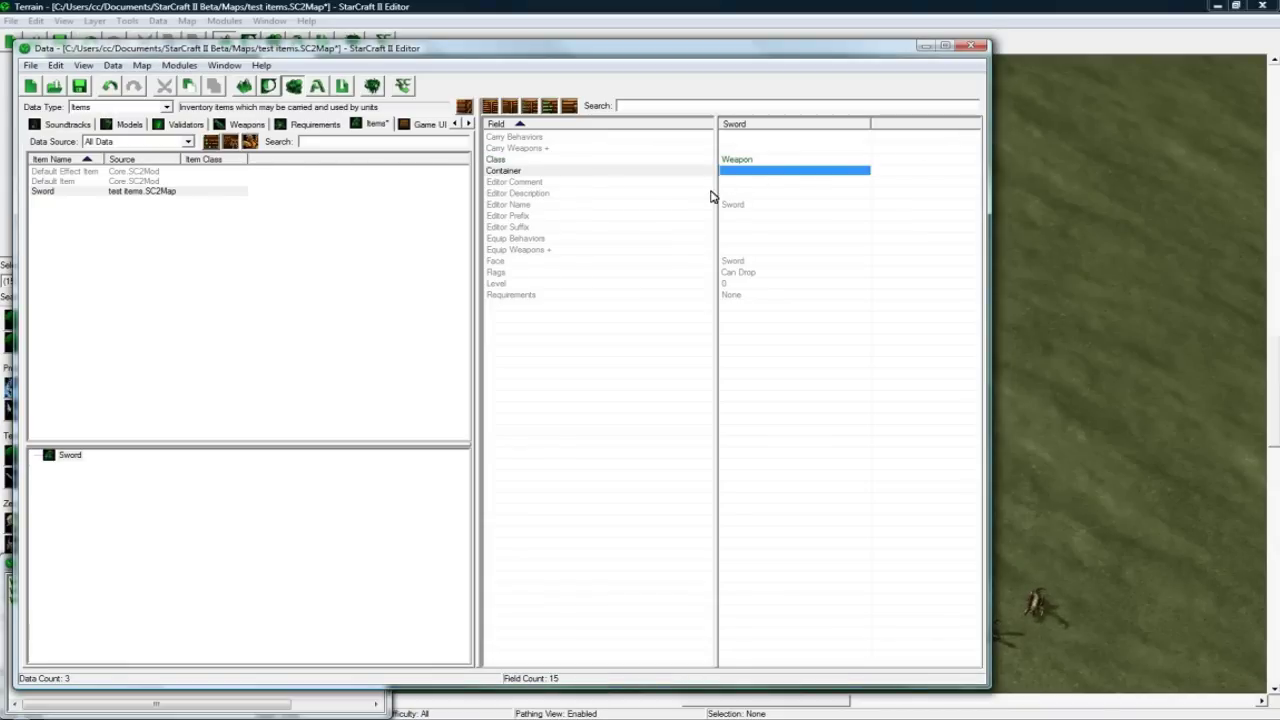
{"action": "left_click", "coordinate": [734, 227]}
{"action": "left_click", "coordinate": [743, 240]}
{"action": "left_click", "coordinate": [740, 252]}
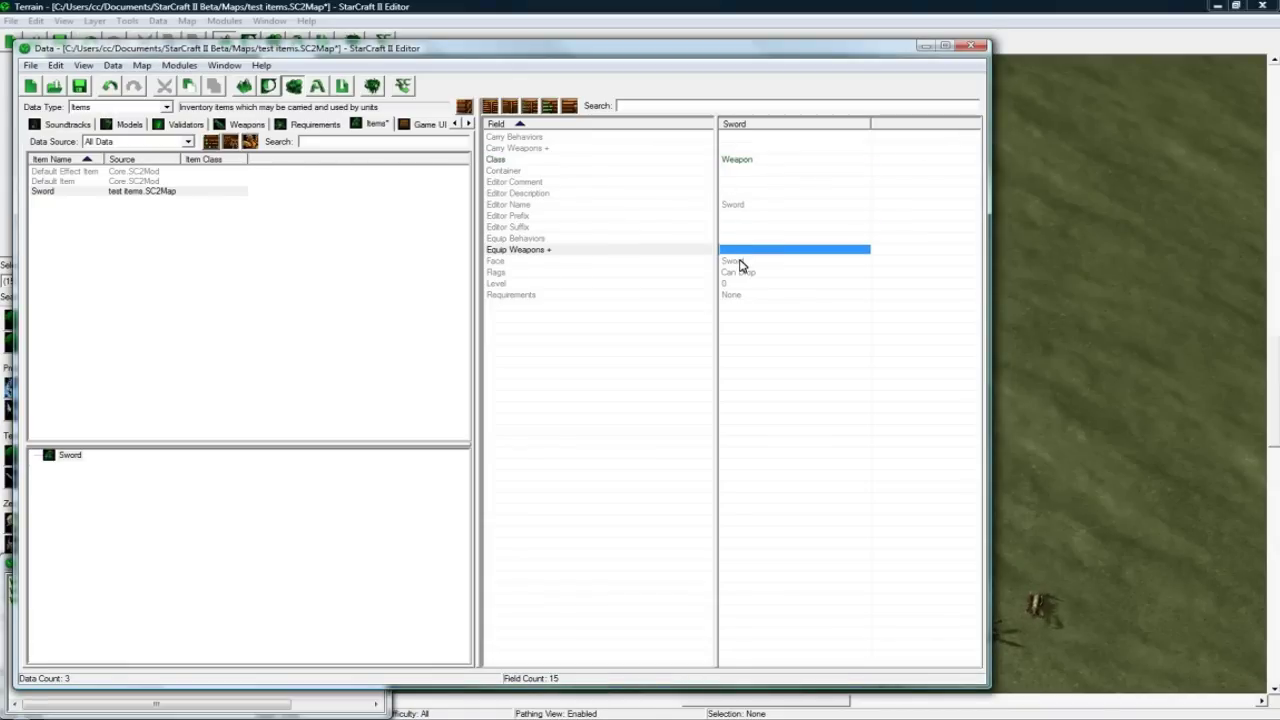
{"action": "left_click", "coordinate": [737, 262]}
{"action": "double_click", "coordinate": [737, 262]}
{"action": "left_click", "coordinate": [445, 106]}
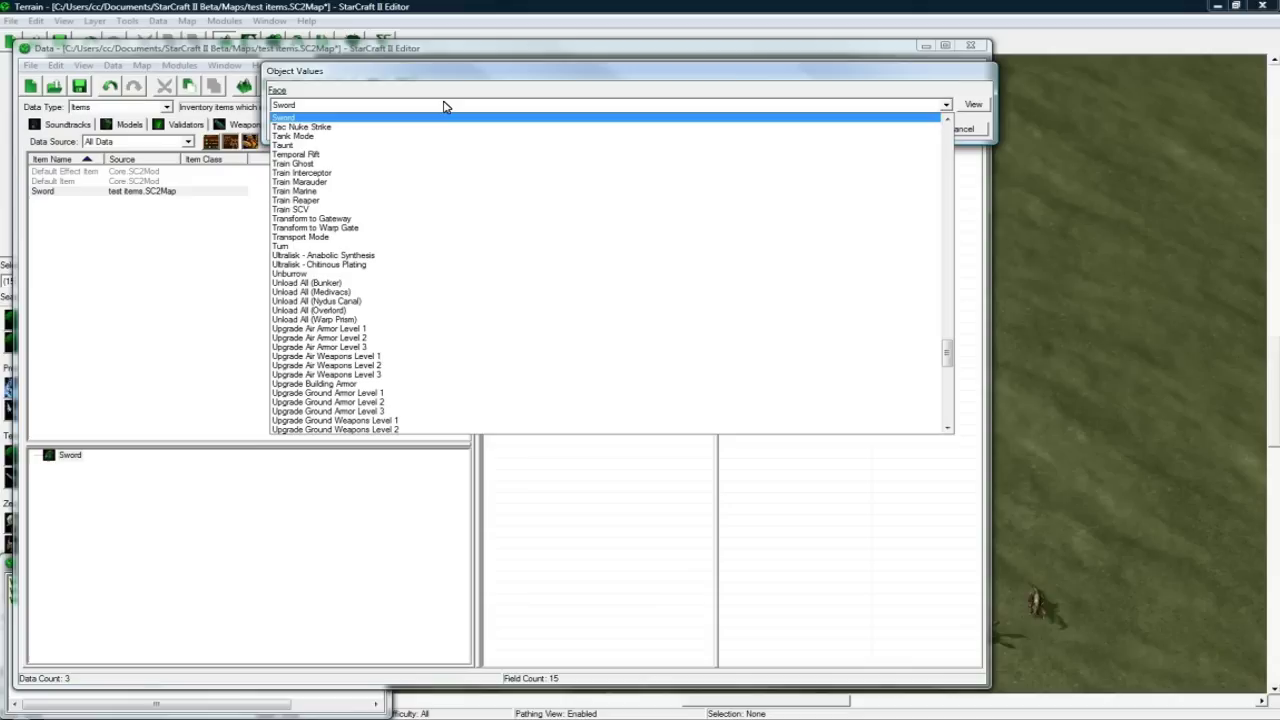
{"action": "left_click", "coordinate": [445, 106]}
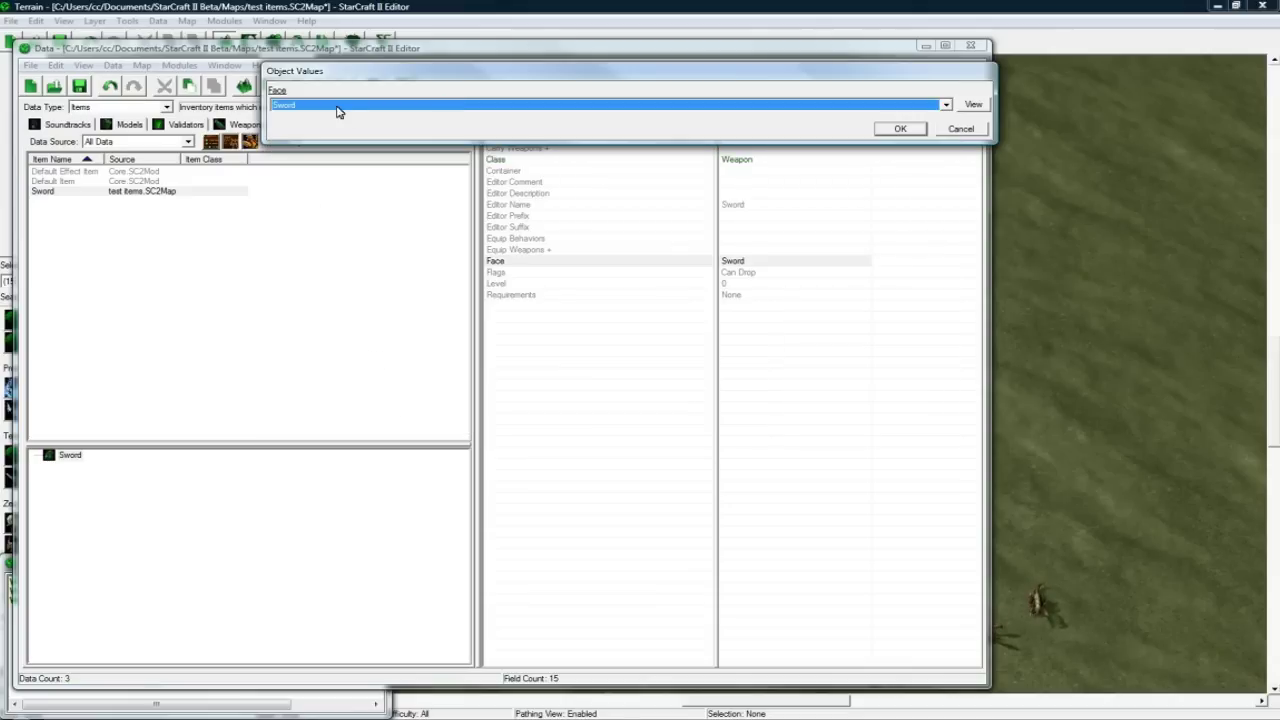
{"action": "left_click", "coordinate": [912, 133]}
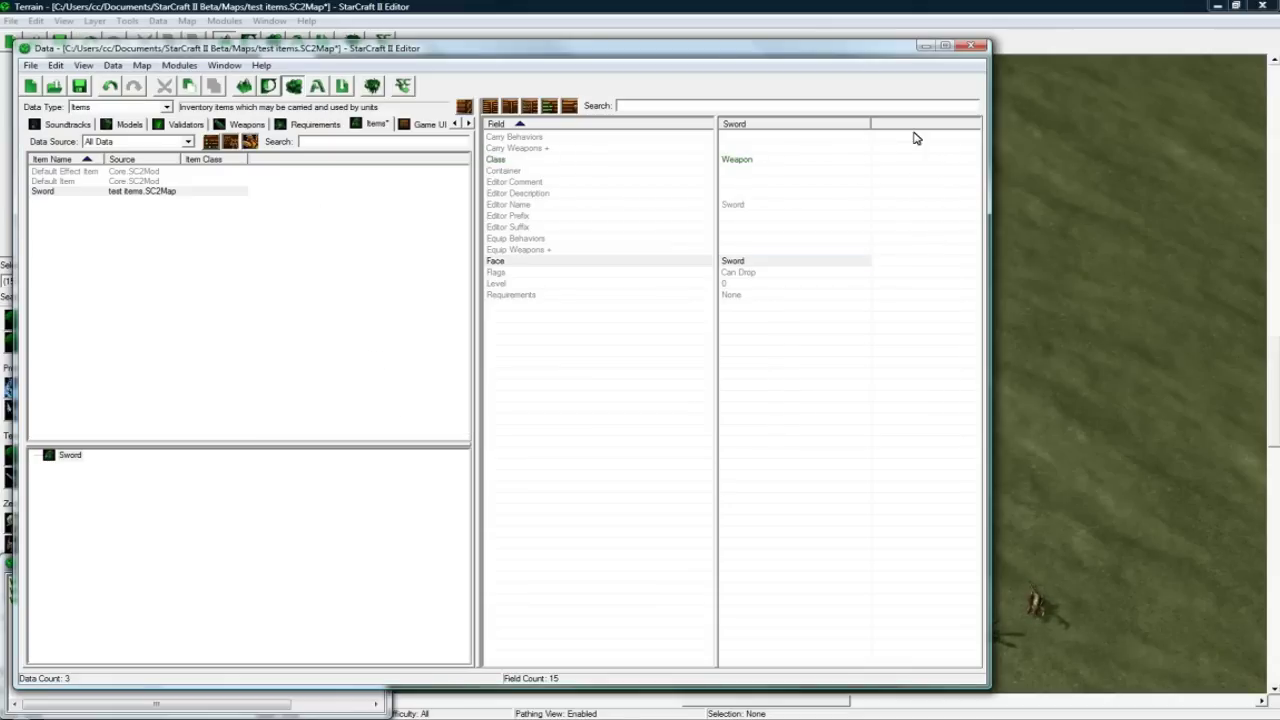
- Review the Sword's Flags, Level and Requirements without changing them
{"action": "double_click", "coordinate": [753, 276]}
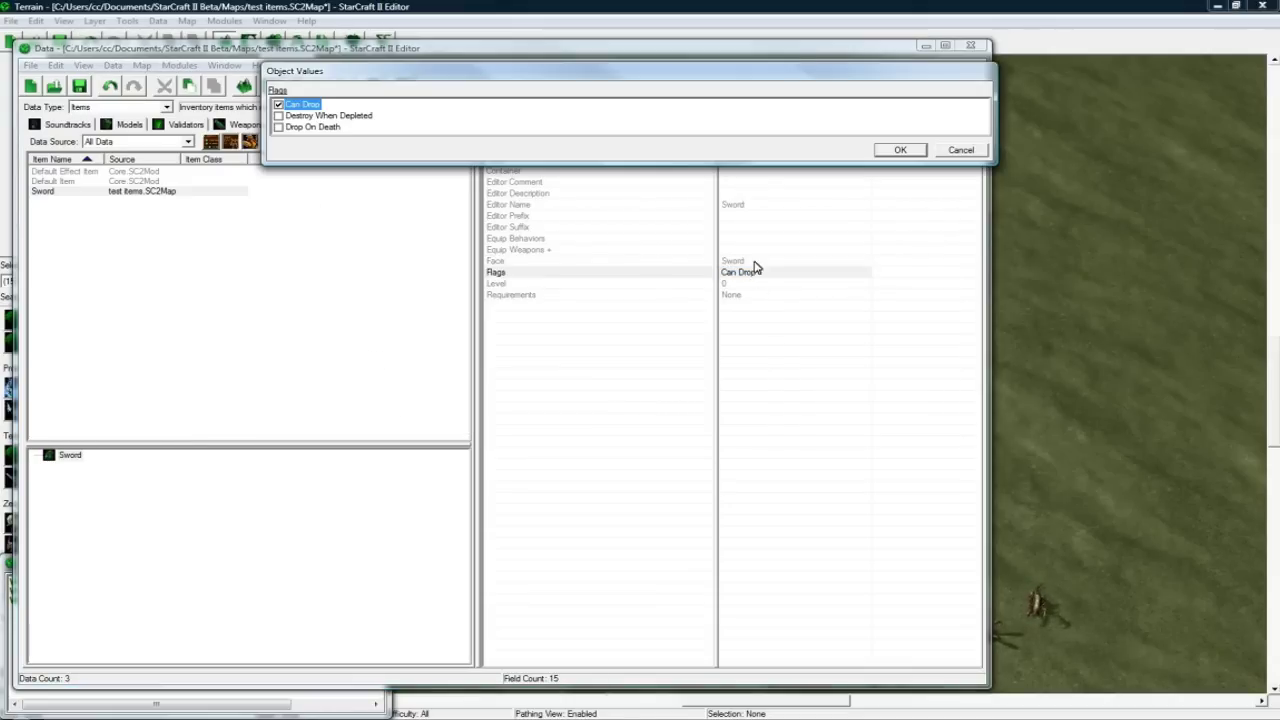
{"action": "left_click", "coordinate": [960, 152]}
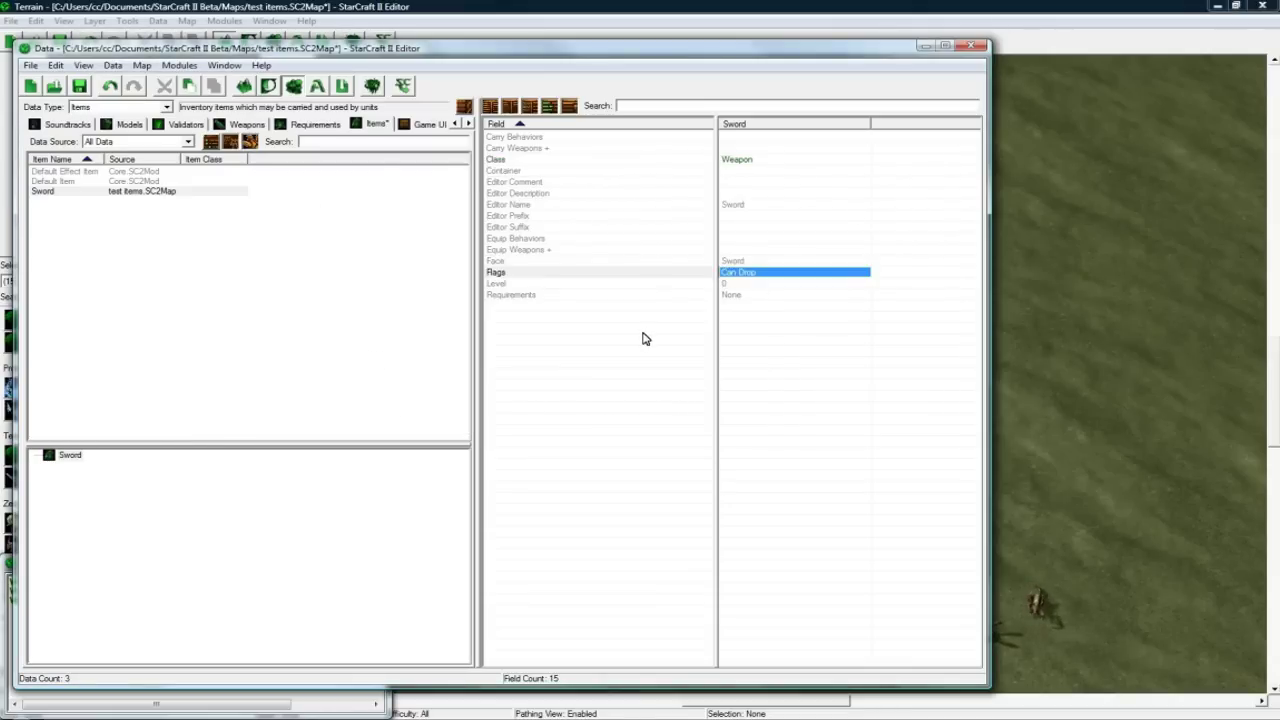
{"action": "left_click", "coordinate": [761, 284]}
{"action": "left_click", "coordinate": [753, 296]}
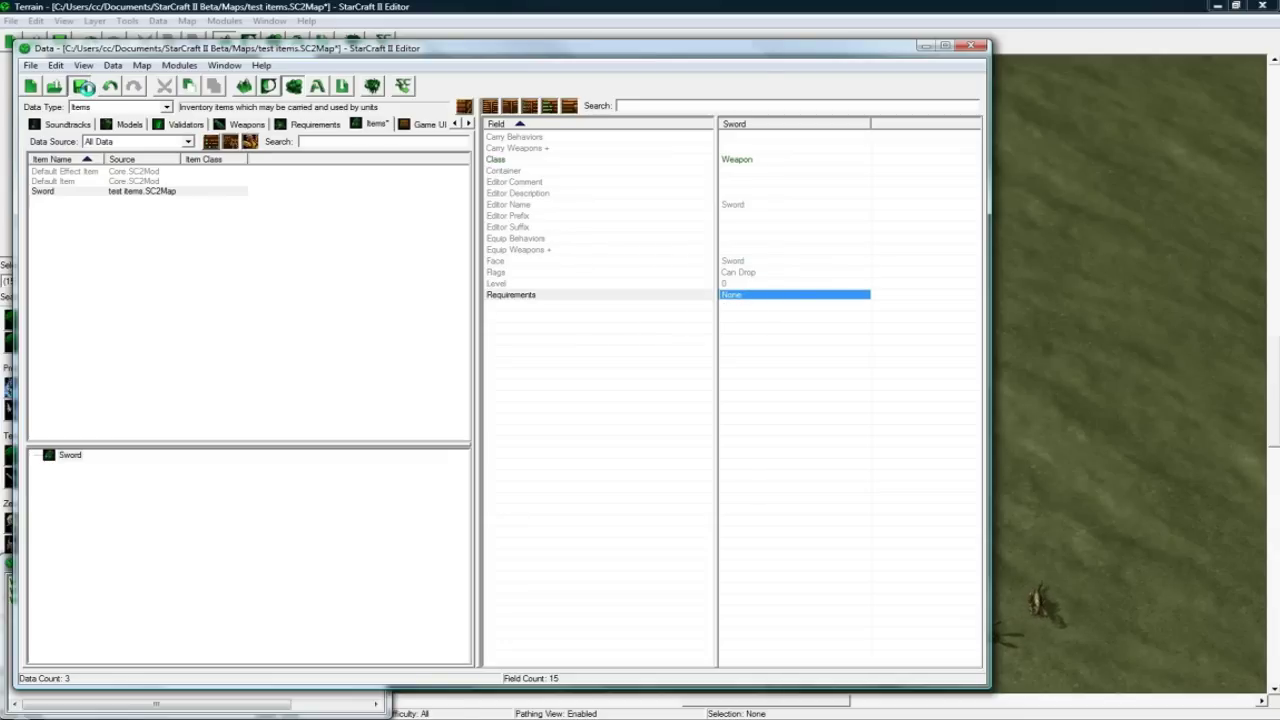
{"action": "left_click", "coordinate": [120, 107]}
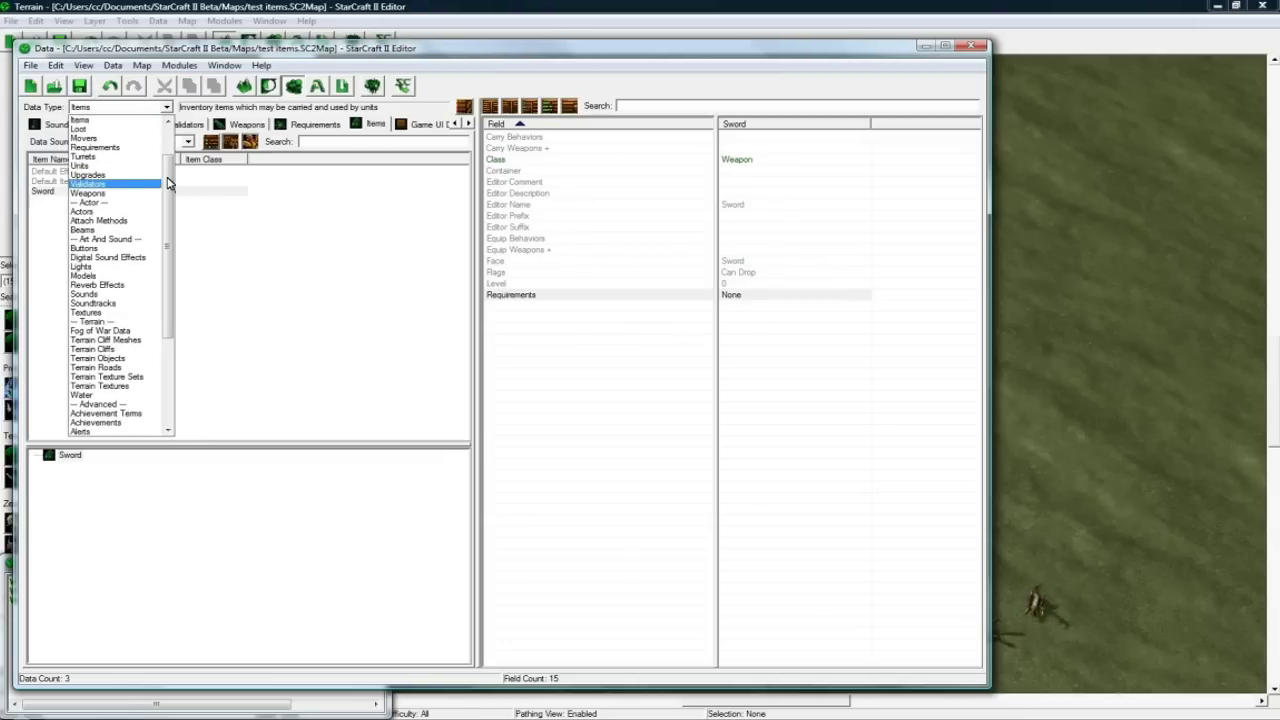
- Switch to Units data, filter for 'zeal' and open the map's Zealot
{"action": "left_click", "coordinate": [114, 193]}
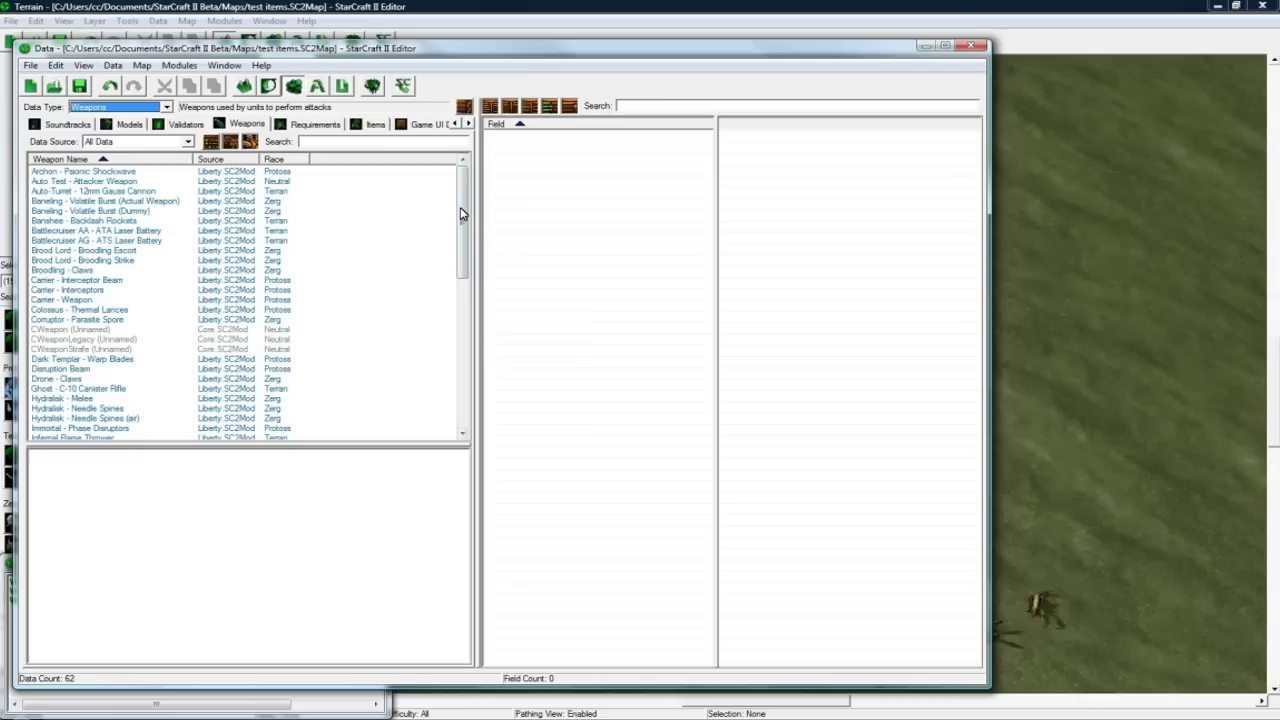
{"action": "left_click", "coordinate": [120, 107]}
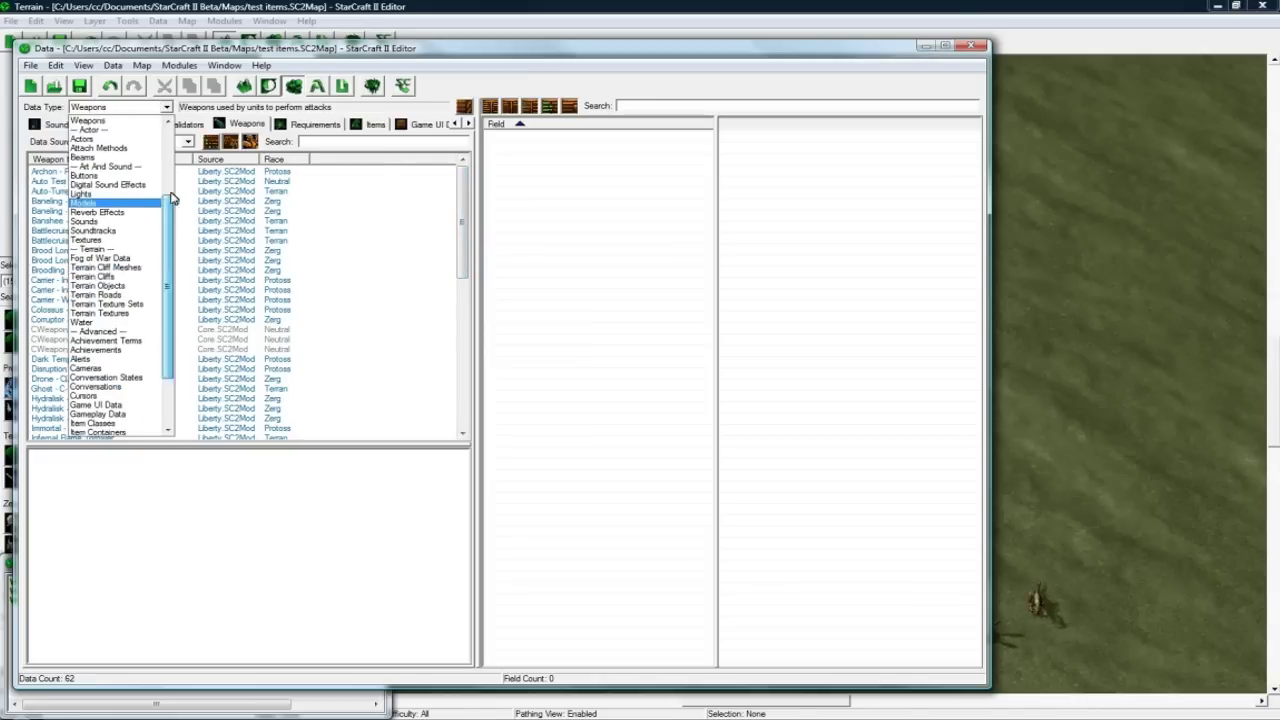
{"action": "scroll", "coordinate": [171, 198], "scroll_direction": "up", "scroll_amount": 5}
{"action": "left_click", "coordinate": [115, 201]}
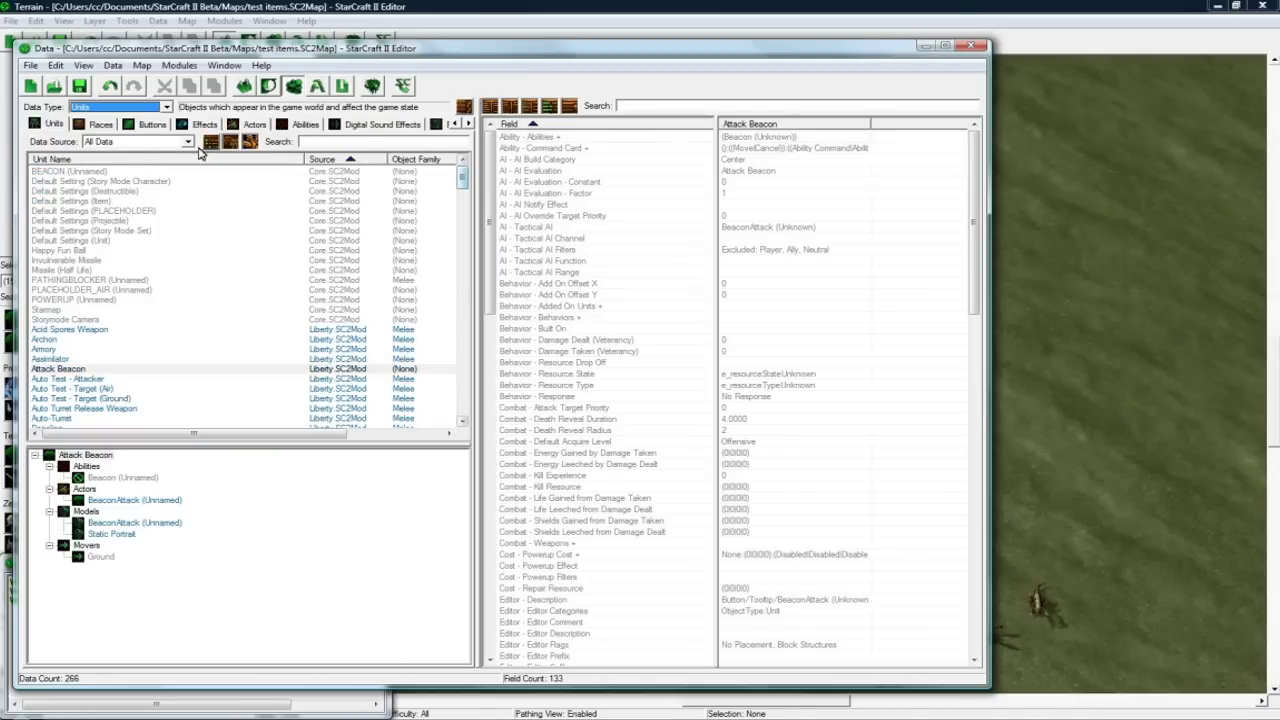
{"action": "left_click", "coordinate": [160, 141]}
{"action": "left_click", "coordinate": [165, 152]}
{"action": "left_click", "coordinate": [308, 142]}
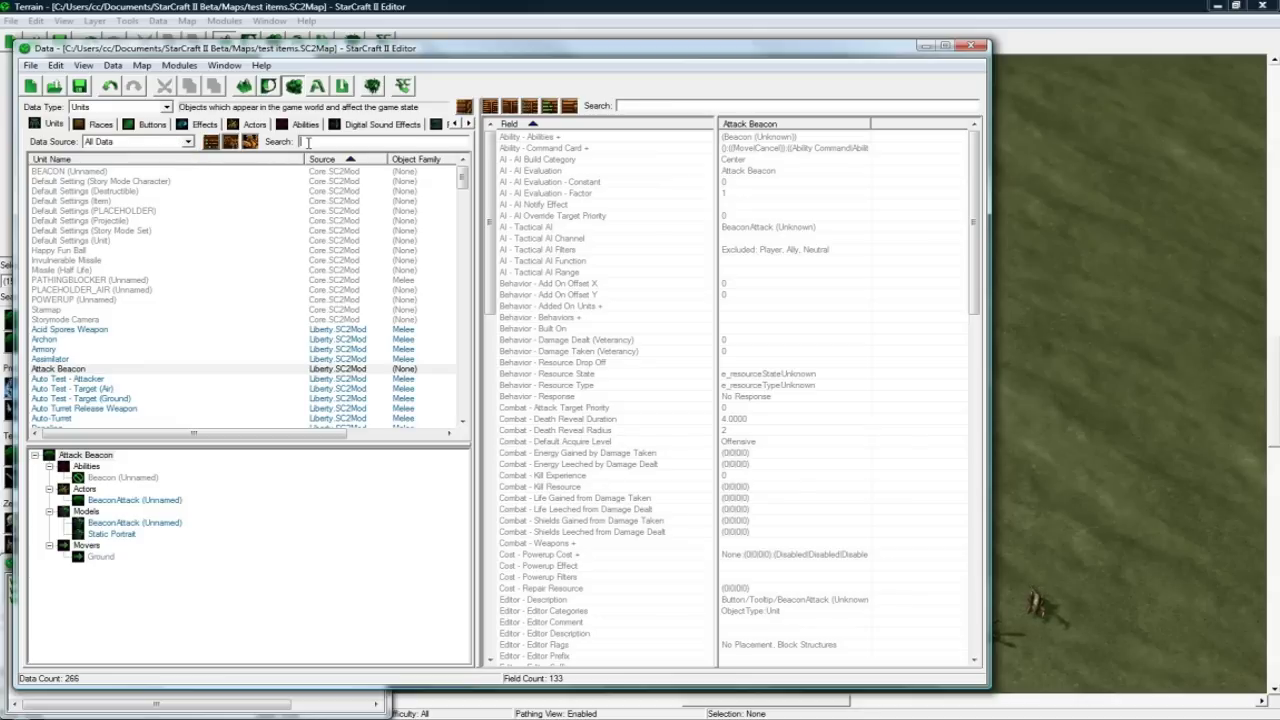
{"action": "left_click", "coordinate": [260, 230]}
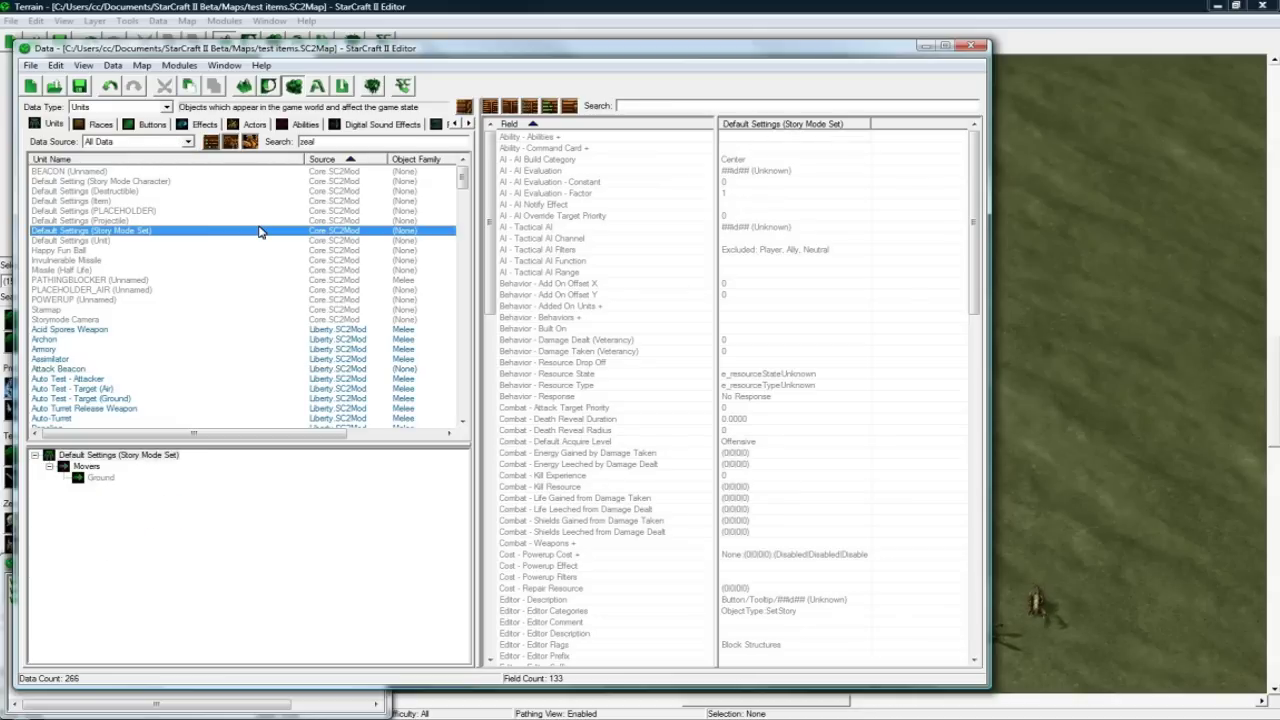
{"action": "left_click", "coordinate": [176, 193]}
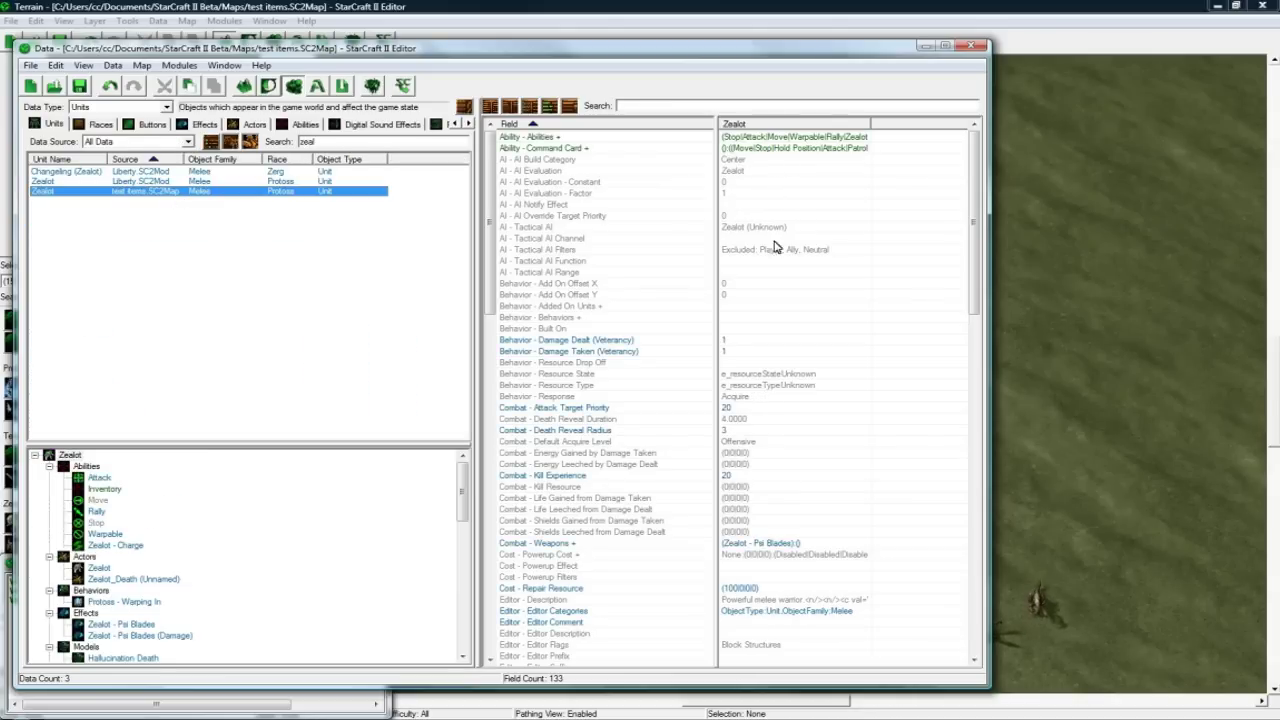
- Remove Zealot - Psi Blades from the Zealot's Combat Weapons list
{"action": "left_click_drag", "start_coordinate": [976, 204], "coordinate": [968, 274]}
{"action": "double_click", "coordinate": [826, 341]}
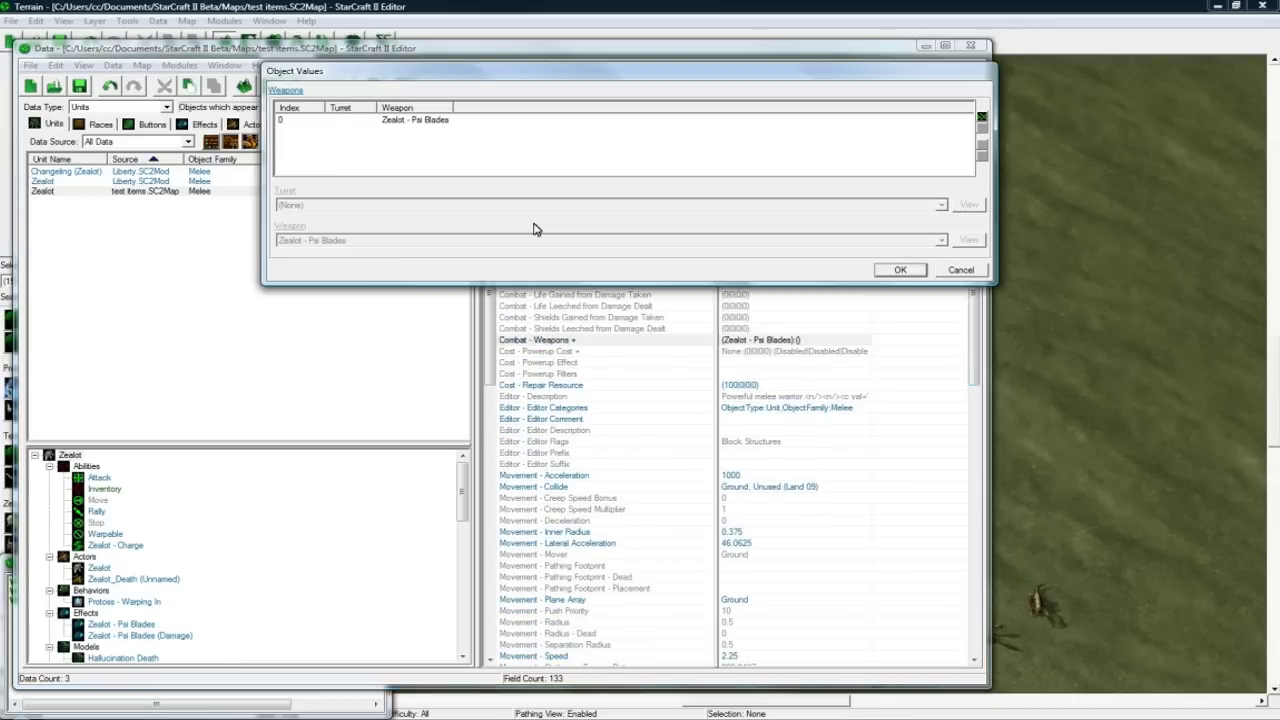
{"action": "left_click", "coordinate": [423, 122]}
{"action": "left_click", "coordinate": [982, 128]}
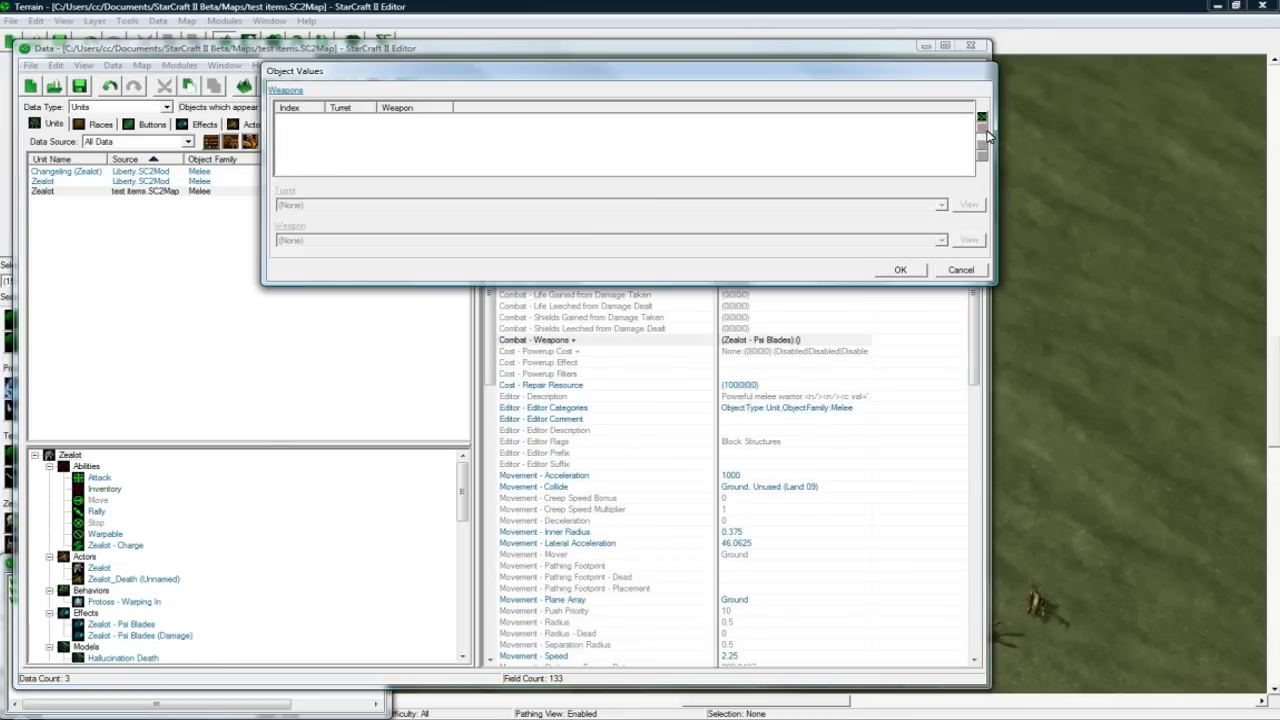
{"action": "left_click", "coordinate": [900, 270]}
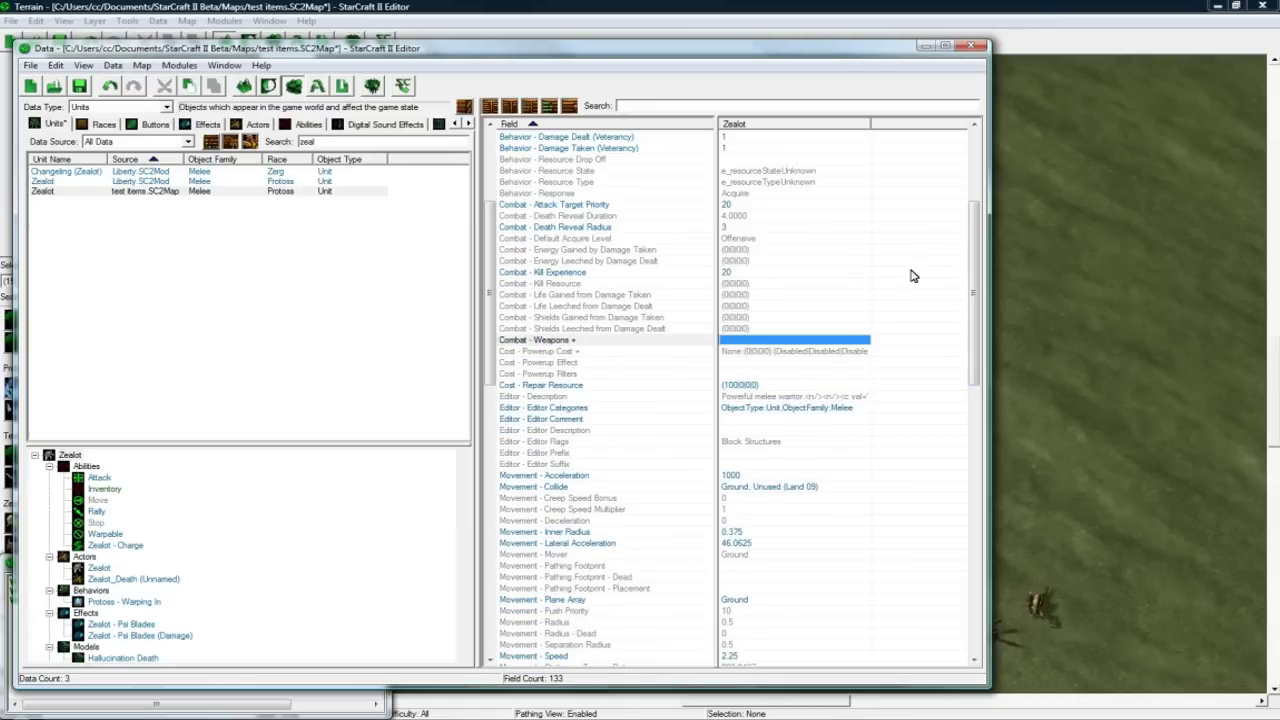
- Return to Items data and select the Sword item
{"action": "left_click", "coordinate": [155, 107]}
{"action": "left_click", "coordinate": [128, 166]}
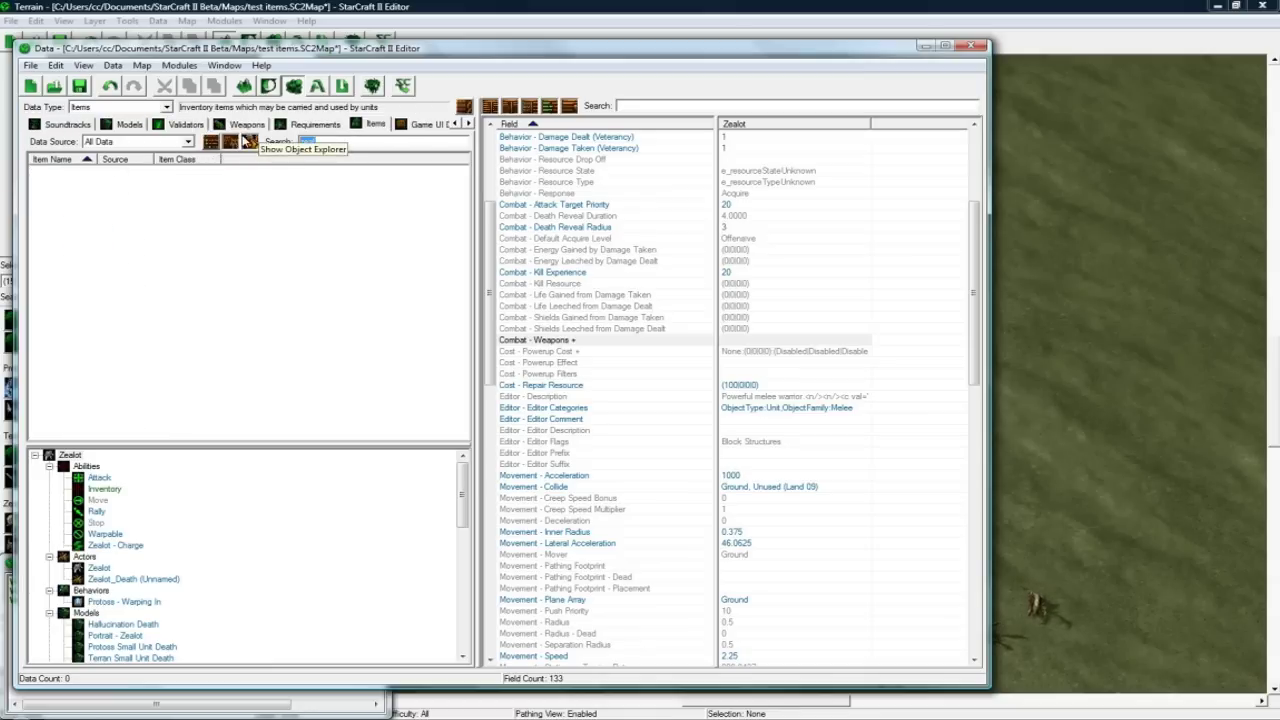
{"action": "left_click", "coordinate": [126, 191]}
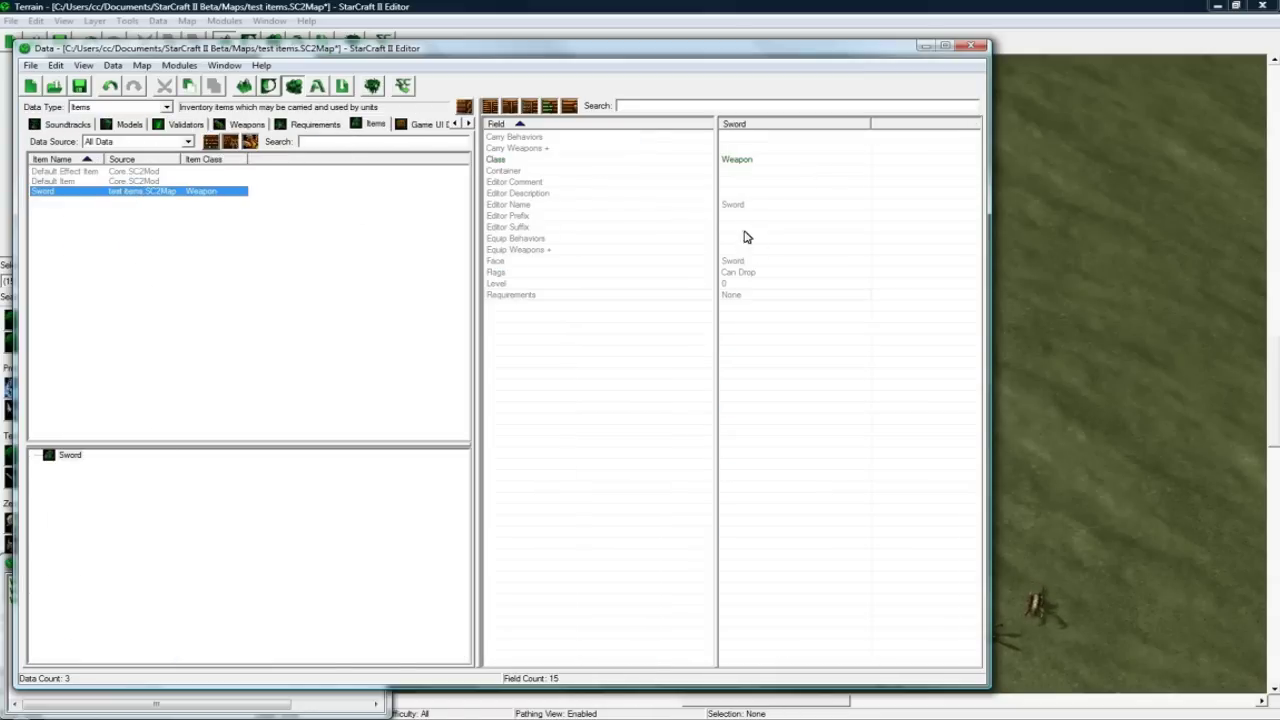
- Add Zealot - Psi Blades as a new entry in the Sword item's Equip Weapons
{"action": "double_click", "coordinate": [737, 250]}
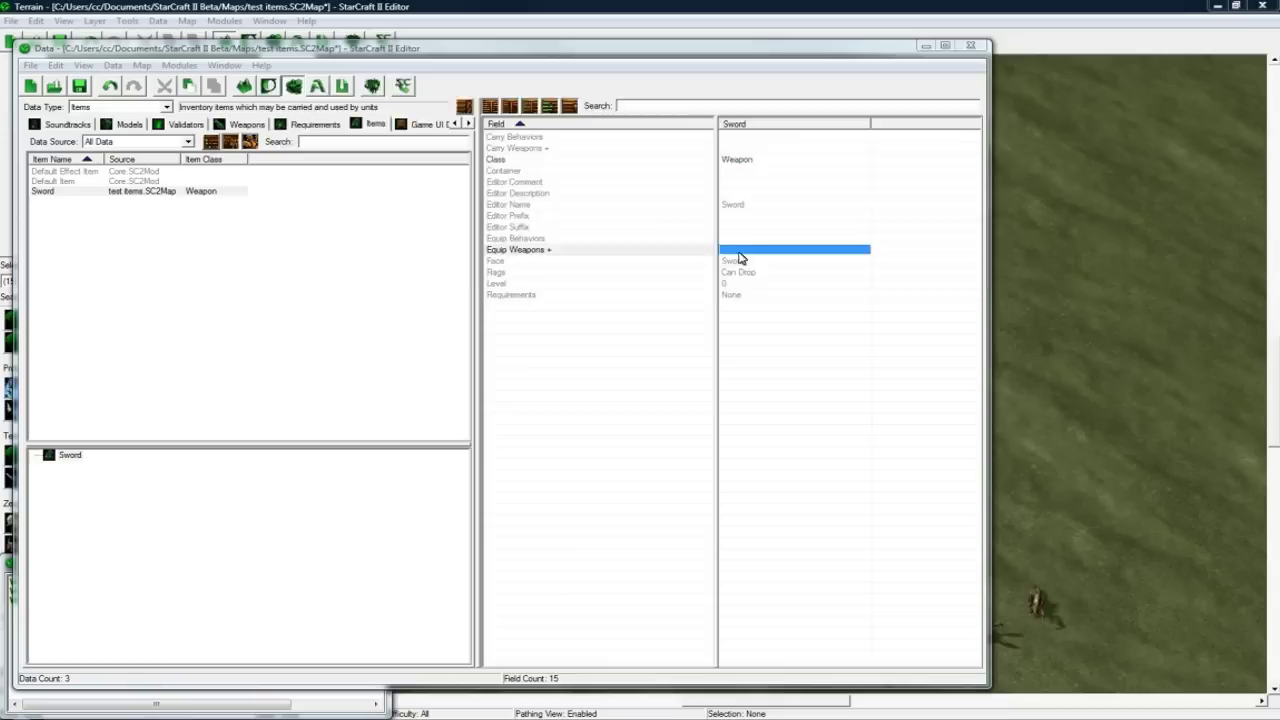
{"action": "left_click", "coordinate": [982, 116]}
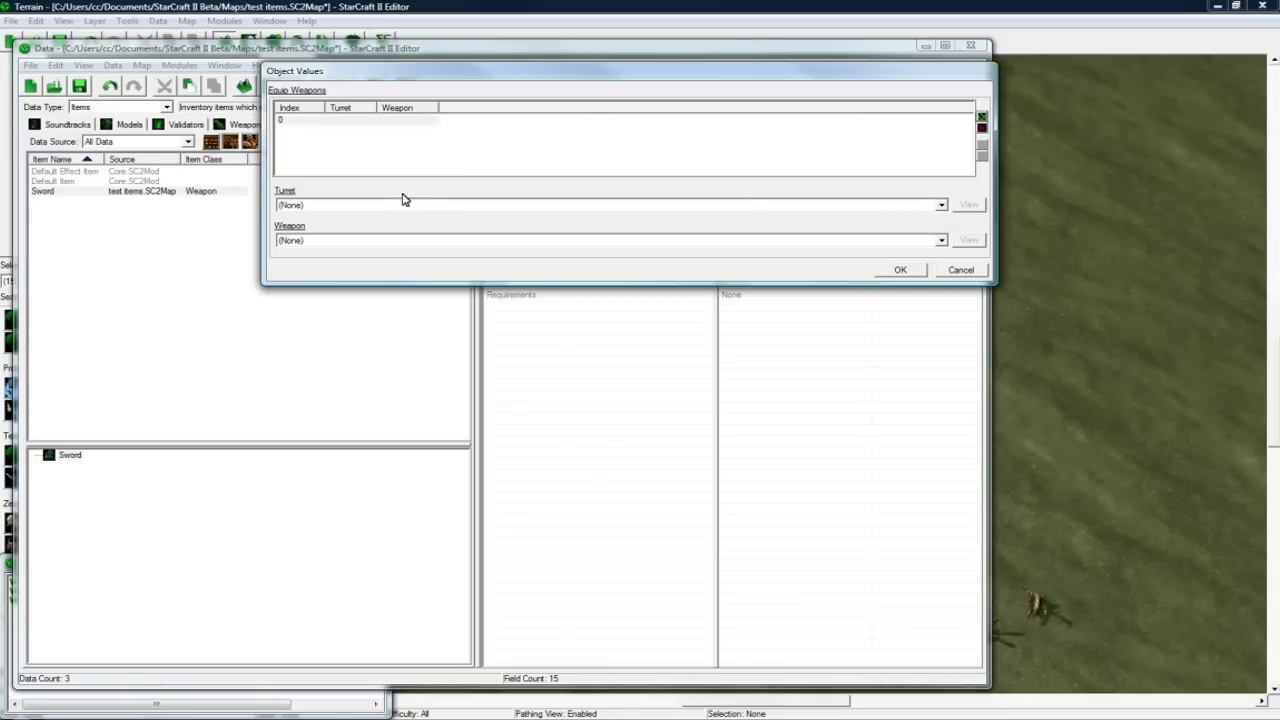
{"action": "left_click", "coordinate": [371, 244]}
{"action": "key", "text": "z"}
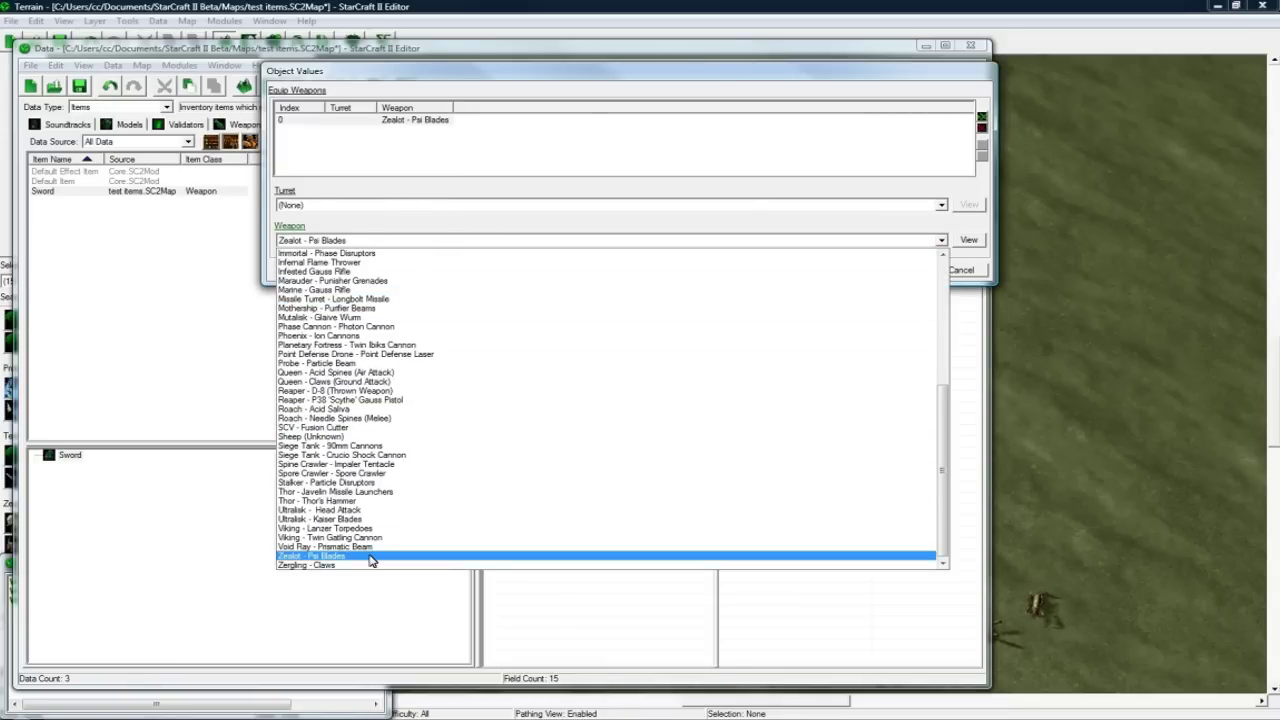
{"action": "left_click", "coordinate": [372, 564]}
{"action": "left_click", "coordinate": [900, 270]}
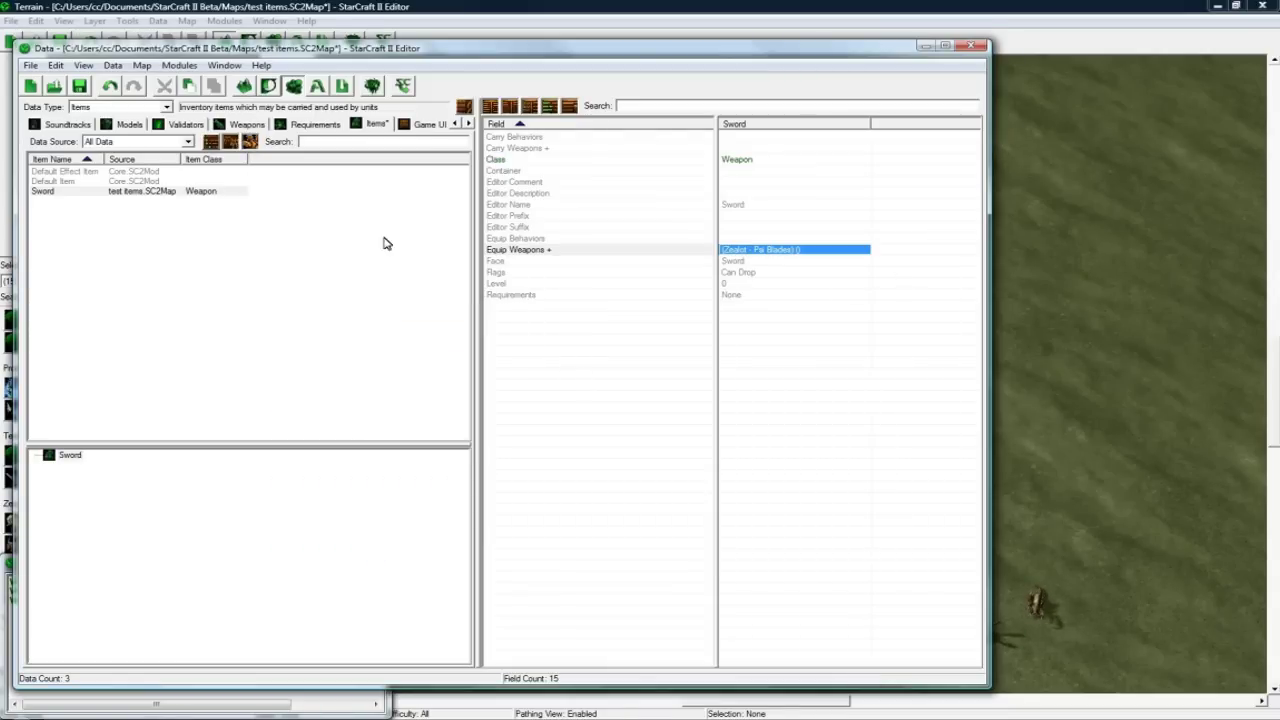
{"action": "left_click", "coordinate": [70, 192]}
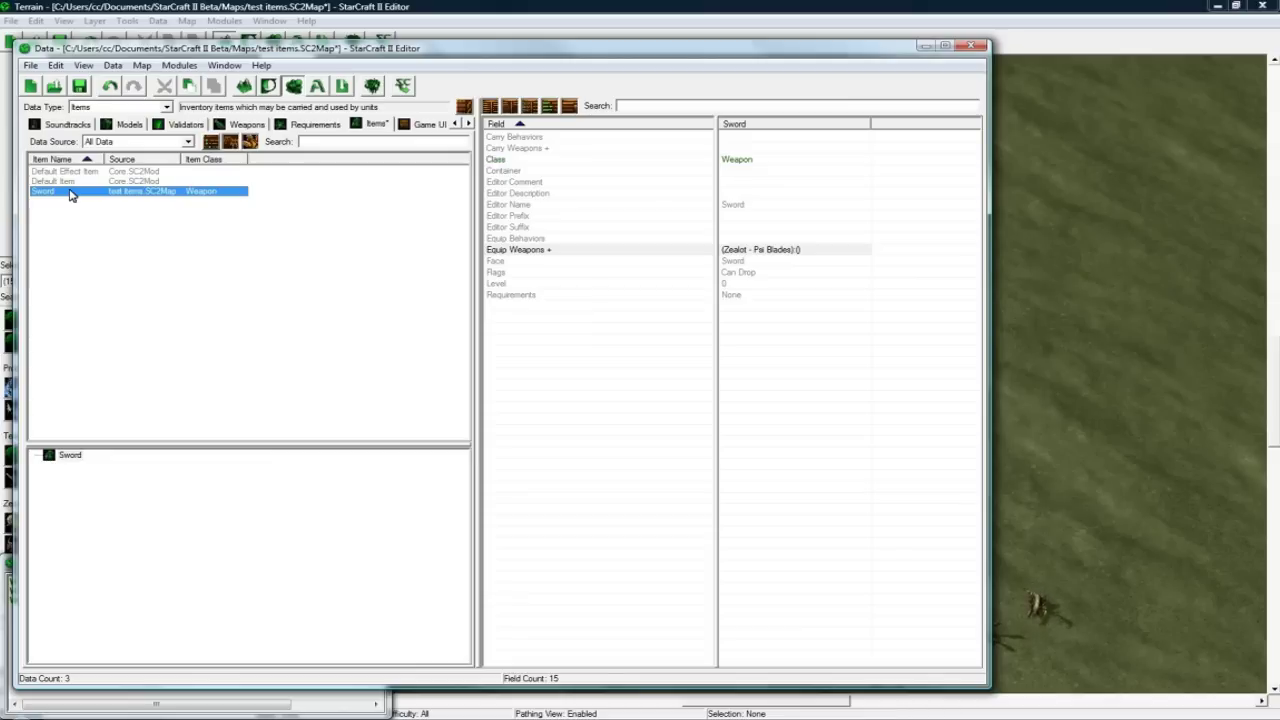
- Duplicate the Sword item and rename the copy Leather Armor with a suggested ID
{"action": "key", "text": "ctrl+c"}
{"action": "key", "text": "ctrl+v"}
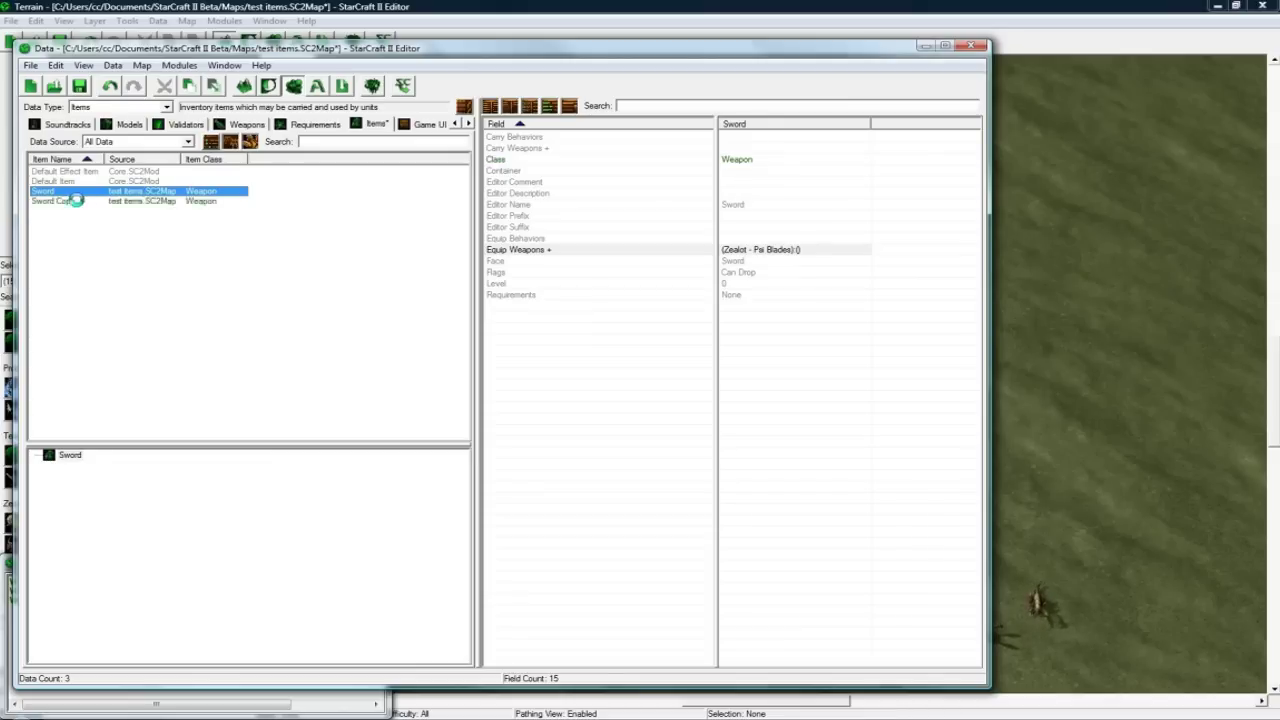
{"action": "double_click", "coordinate": [78, 203]}
{"action": "type", "text": "Armo"}
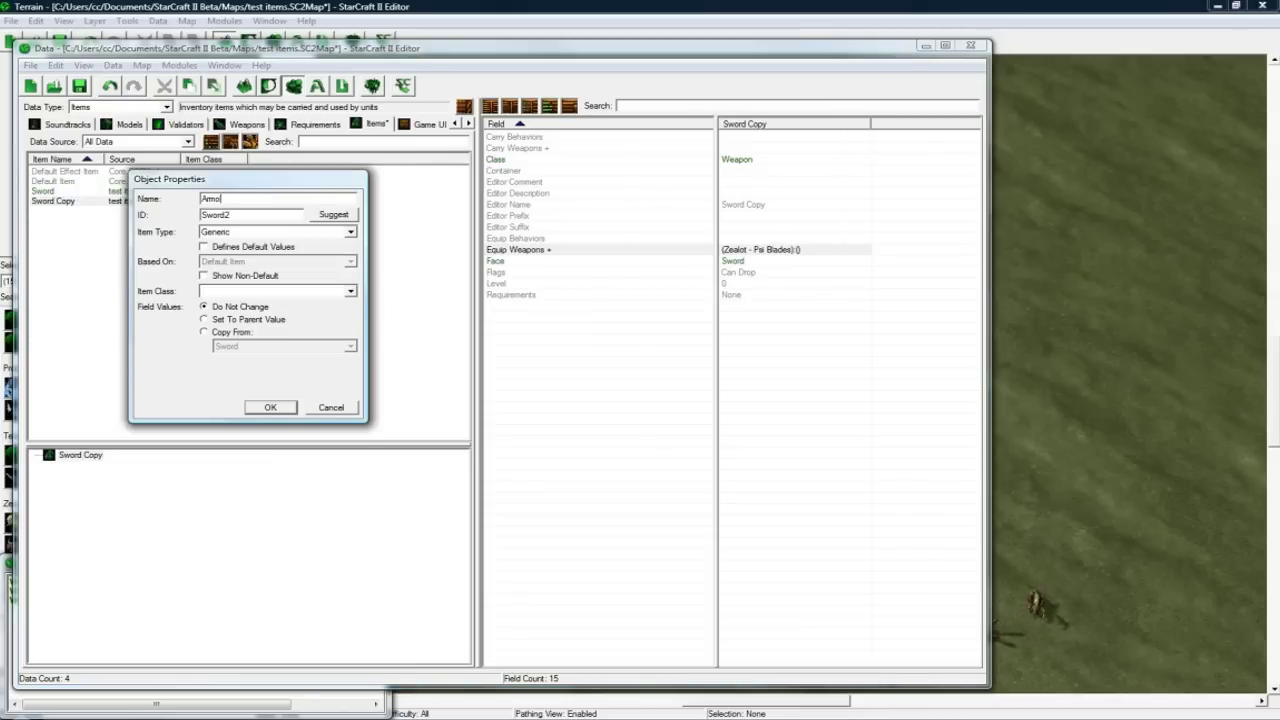
{"action": "key", "text": "BackSpace"}
{"action": "key", "text": "BackSpace"}
{"action": "key", "text": "BackSpace"}
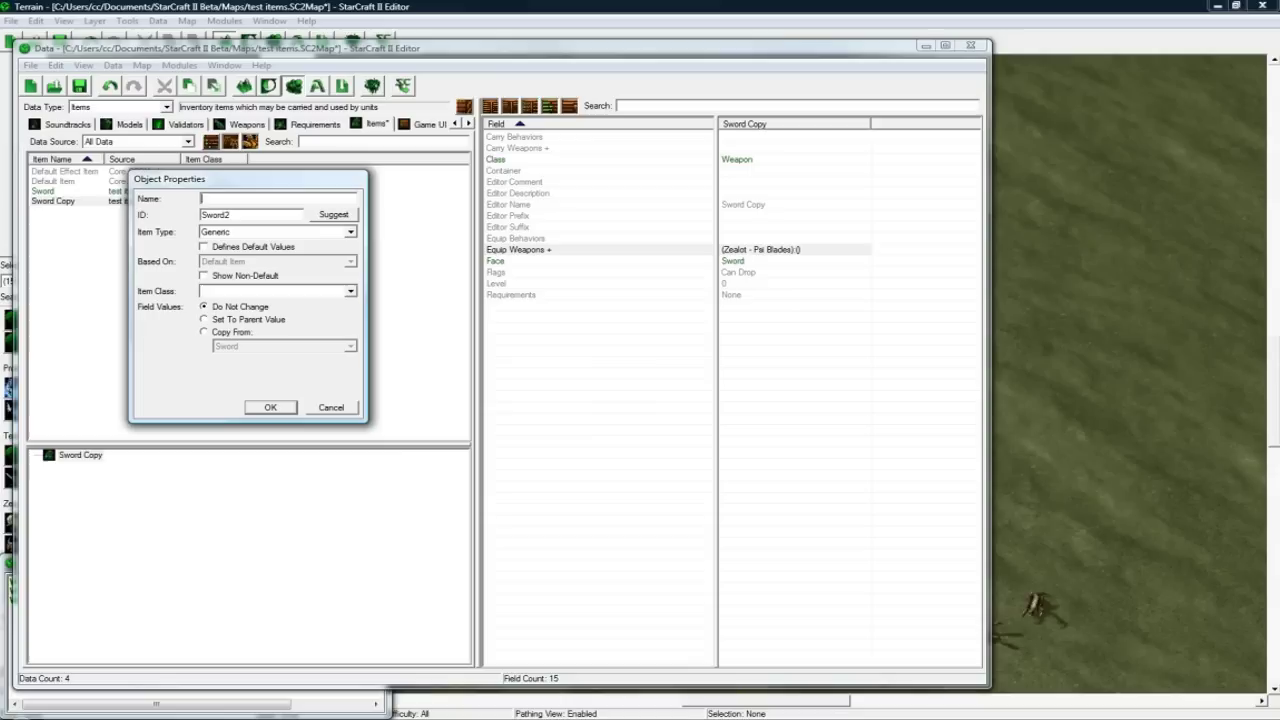
{"action": "type", "text": "Leather Armor"}
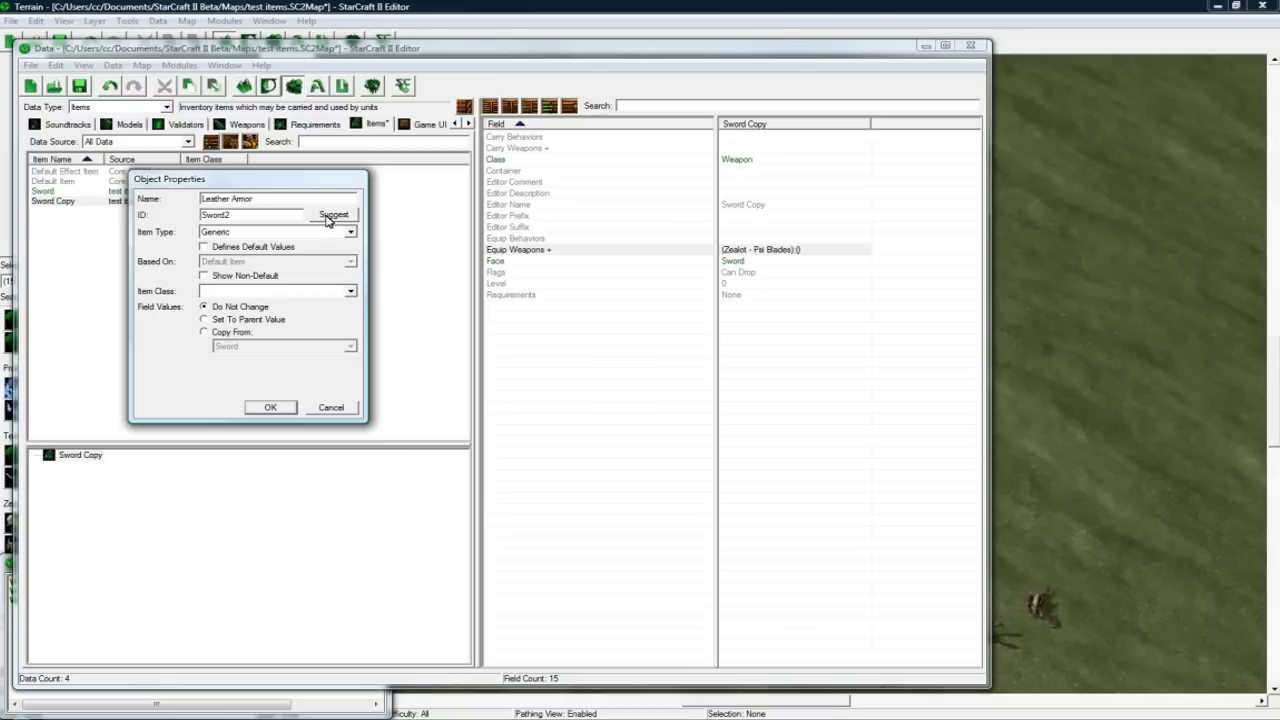
{"action": "left_click", "coordinate": [331, 215]}
{"action": "left_click", "coordinate": [266, 407]}
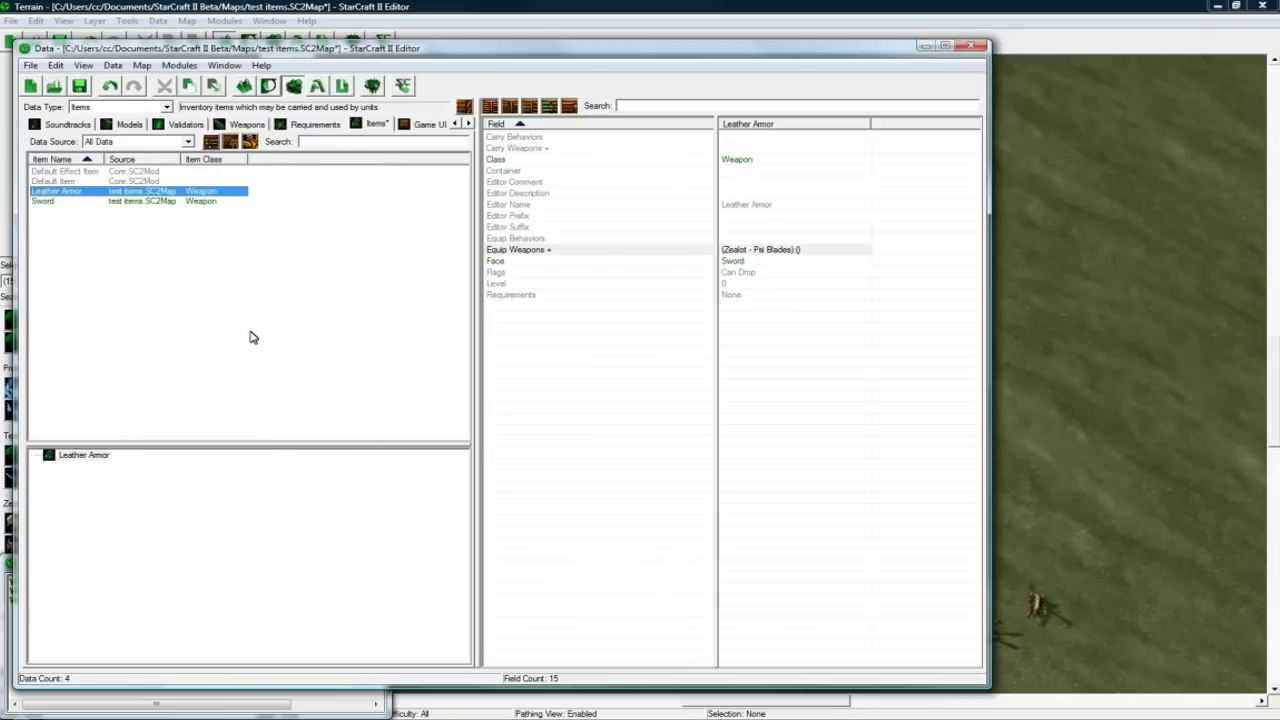
- Set the copy's class to Armor and remove the Zealot - Psi Blades equip weapon
{"action": "left_click", "coordinate": [741, 262]}
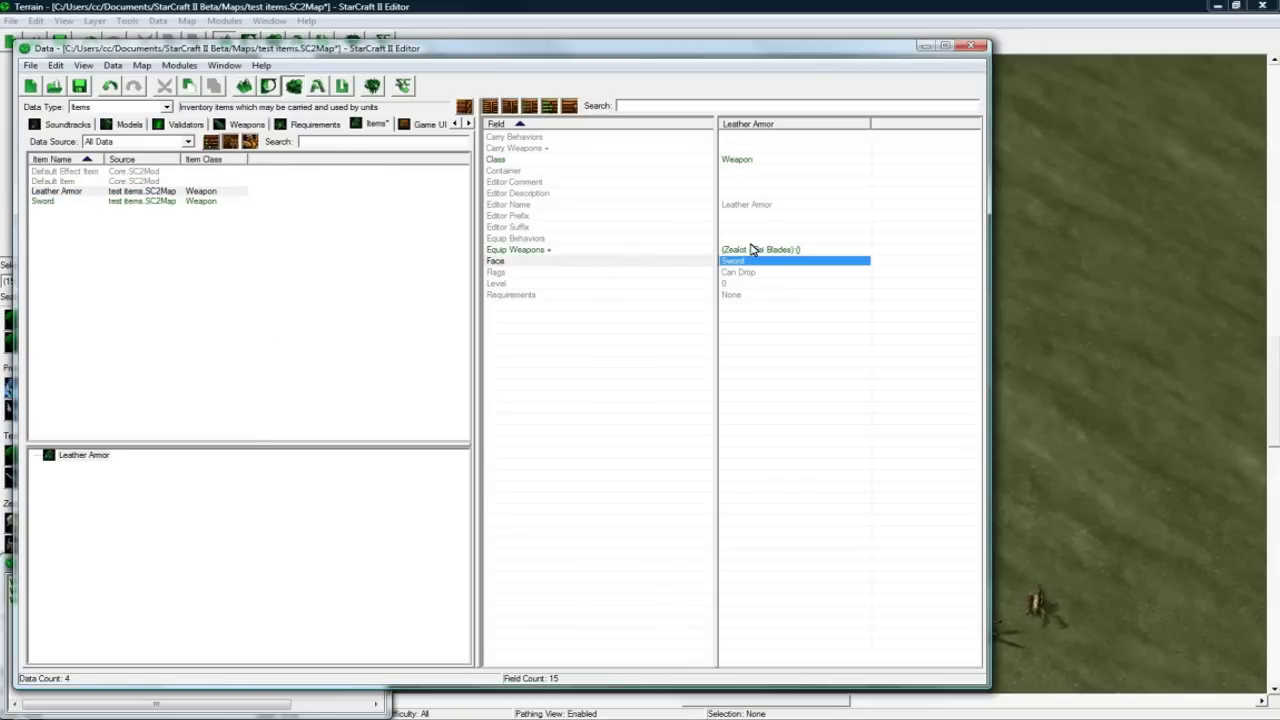
{"action": "double_click", "coordinate": [771, 162]}
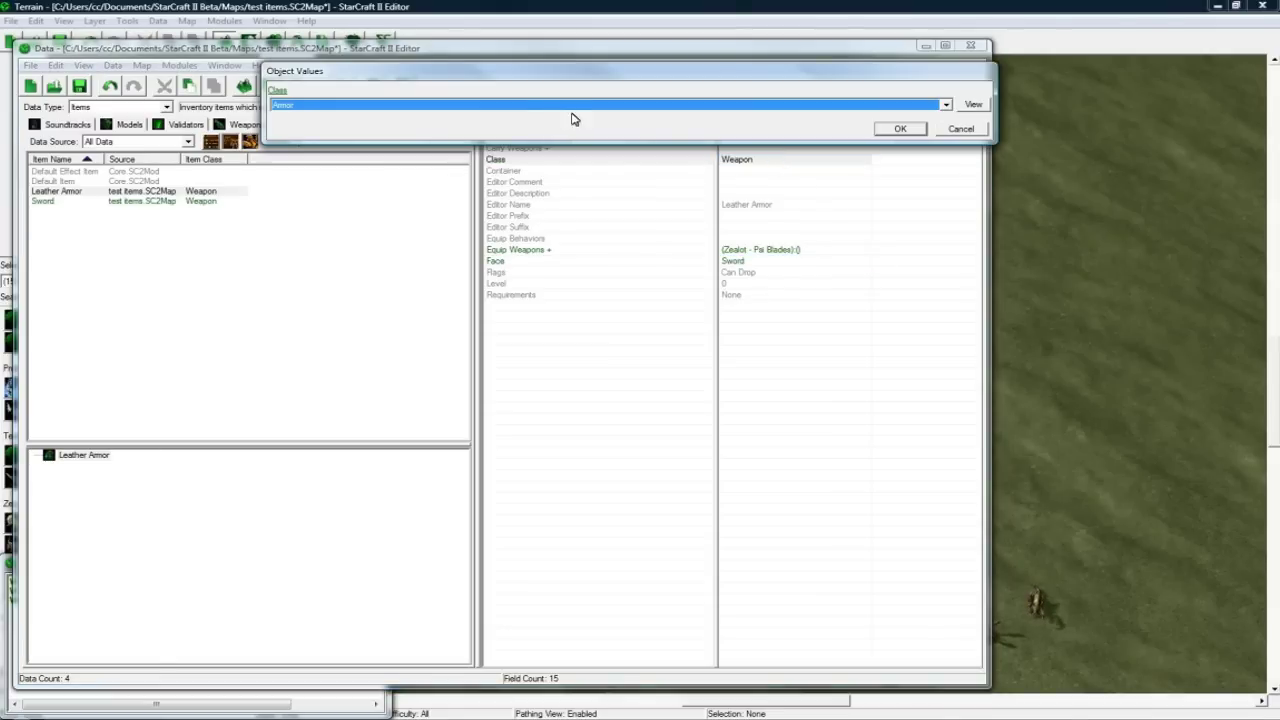
{"action": "left_click", "coordinate": [900, 128]}
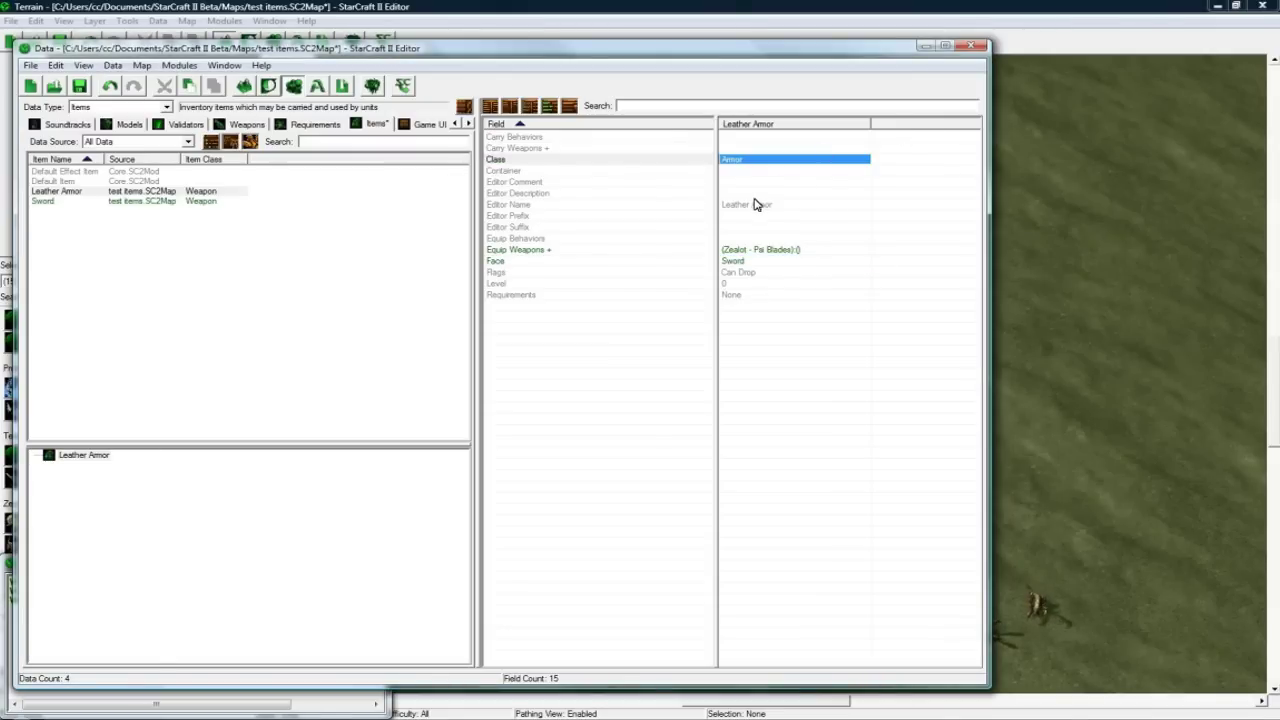
{"action": "double_click", "coordinate": [745, 251]}
{"action": "left_click", "coordinate": [417, 120]}
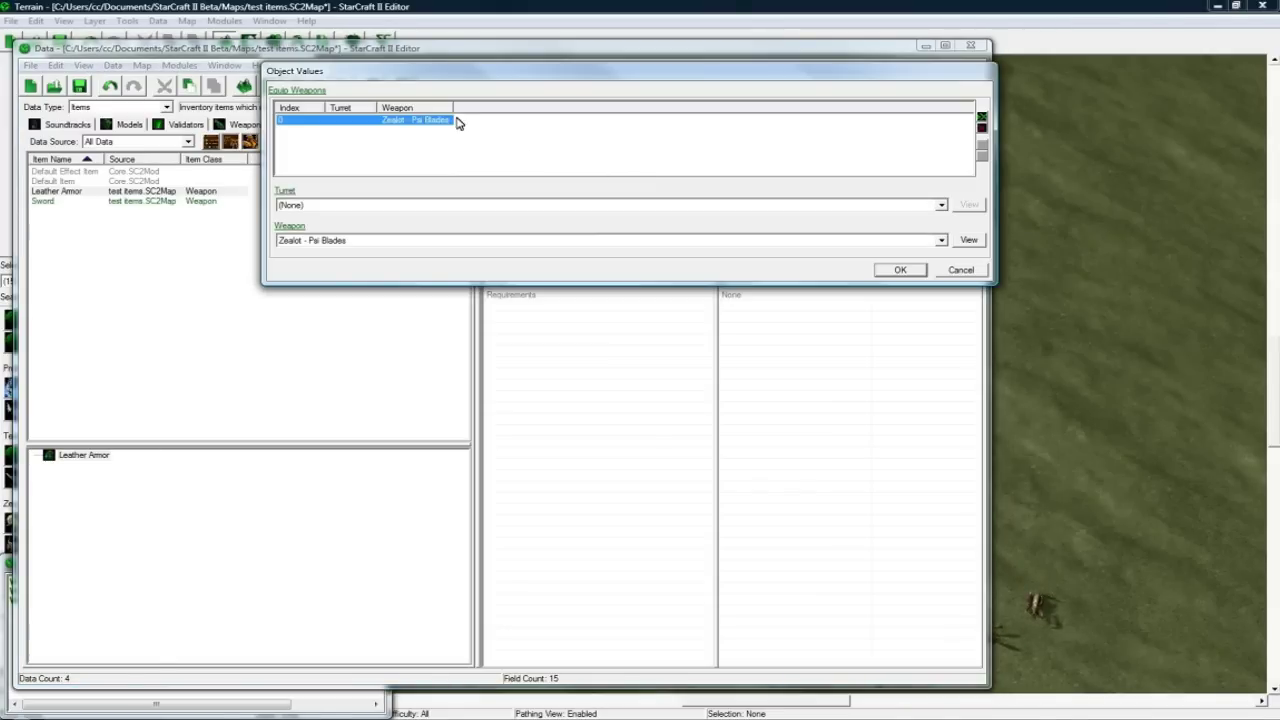
{"action": "left_click", "coordinate": [981, 127]}
{"action": "left_click", "coordinate": [898, 270]}
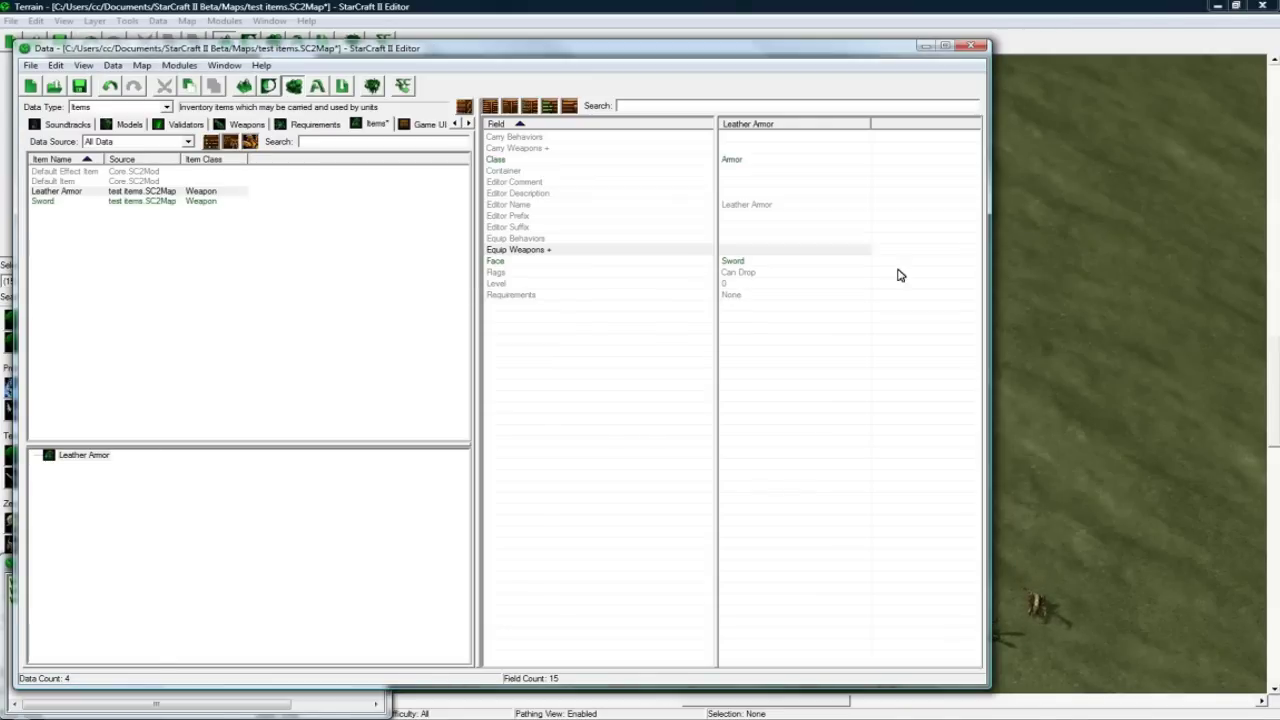
- Set the item's Face to Leather Armor and save the map
{"action": "left_click", "coordinate": [750, 240]}
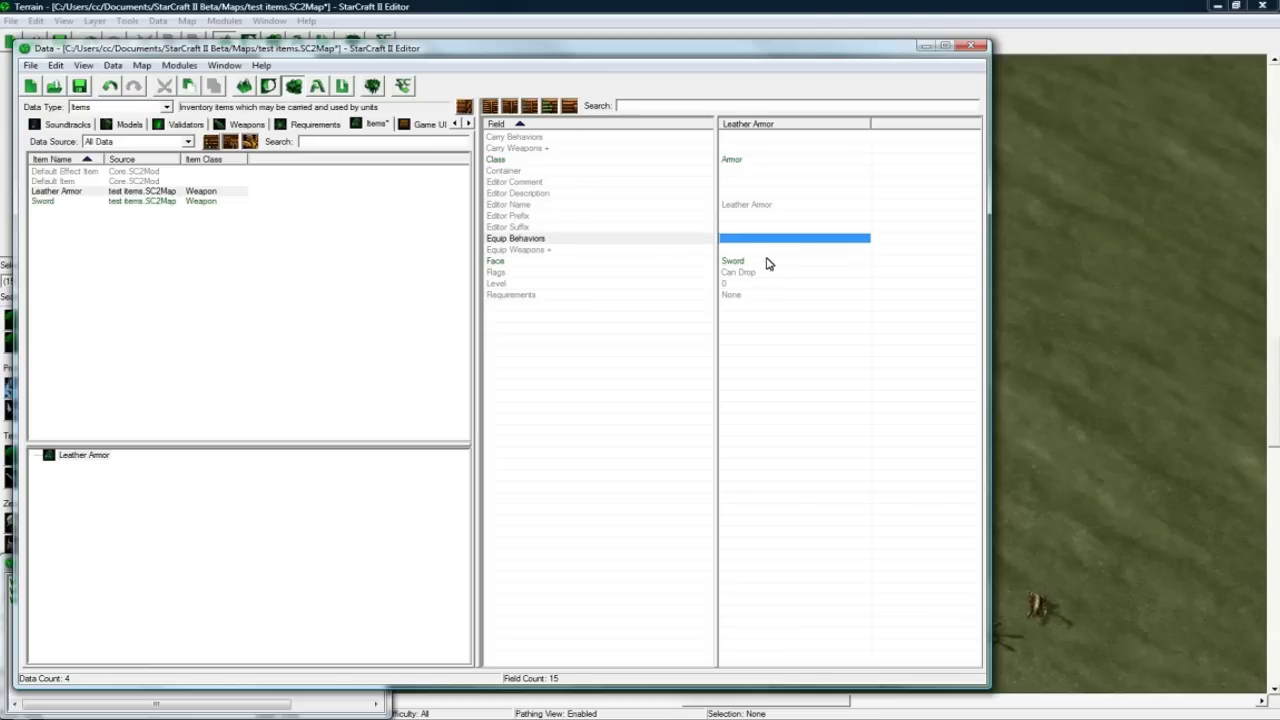
{"action": "double_click", "coordinate": [762, 260]}
{"action": "left_click", "coordinate": [551, 106]}
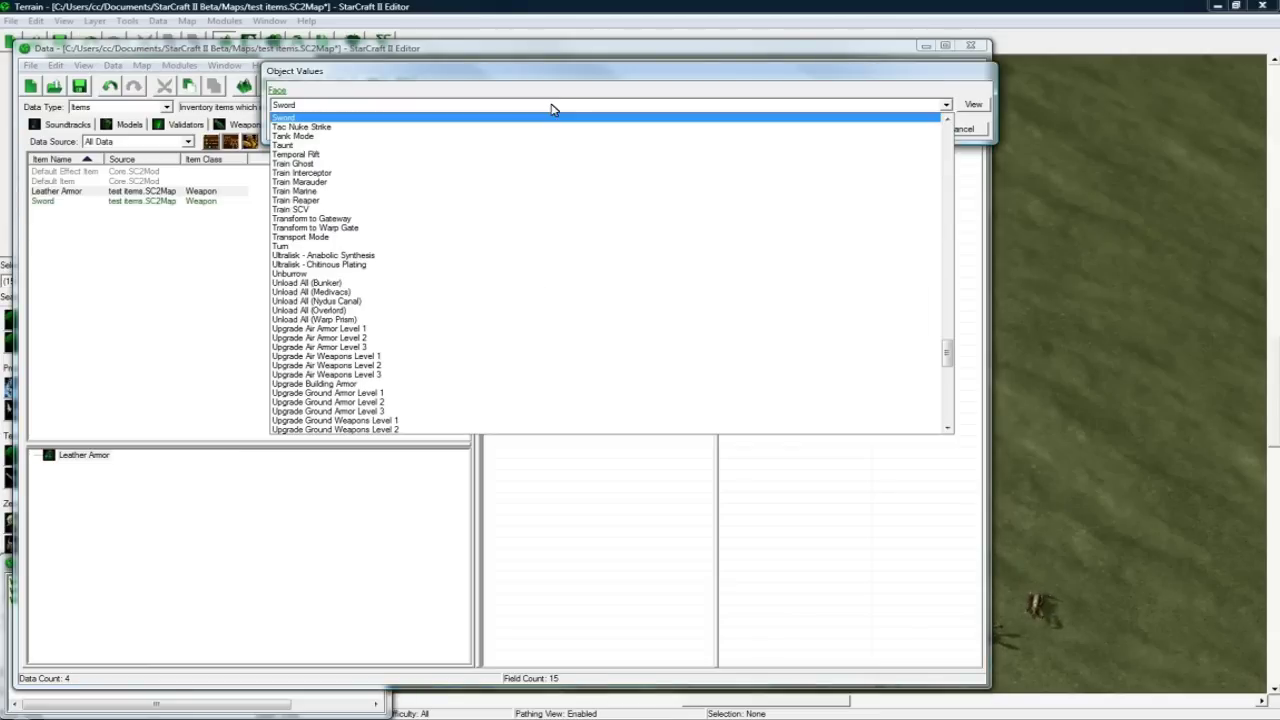
{"action": "key", "text": "l"}
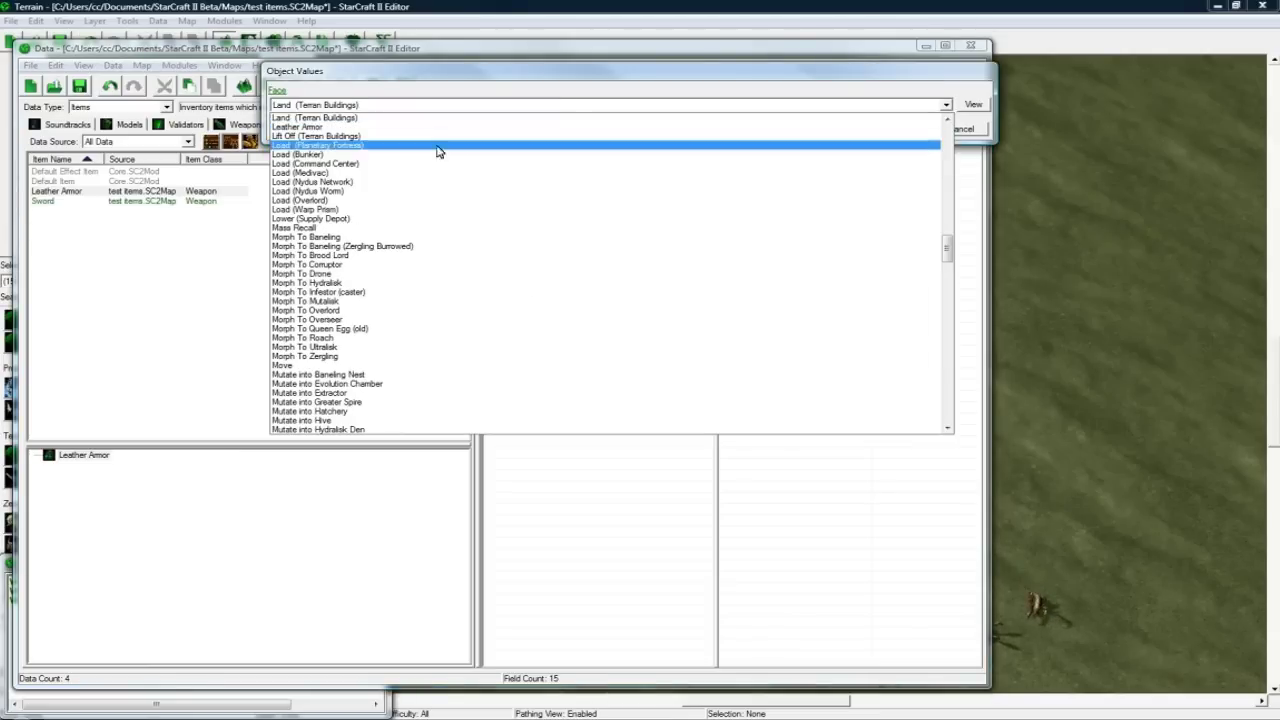
{"action": "left_click", "coordinate": [335, 127]}
{"action": "left_click", "coordinate": [882, 131]}
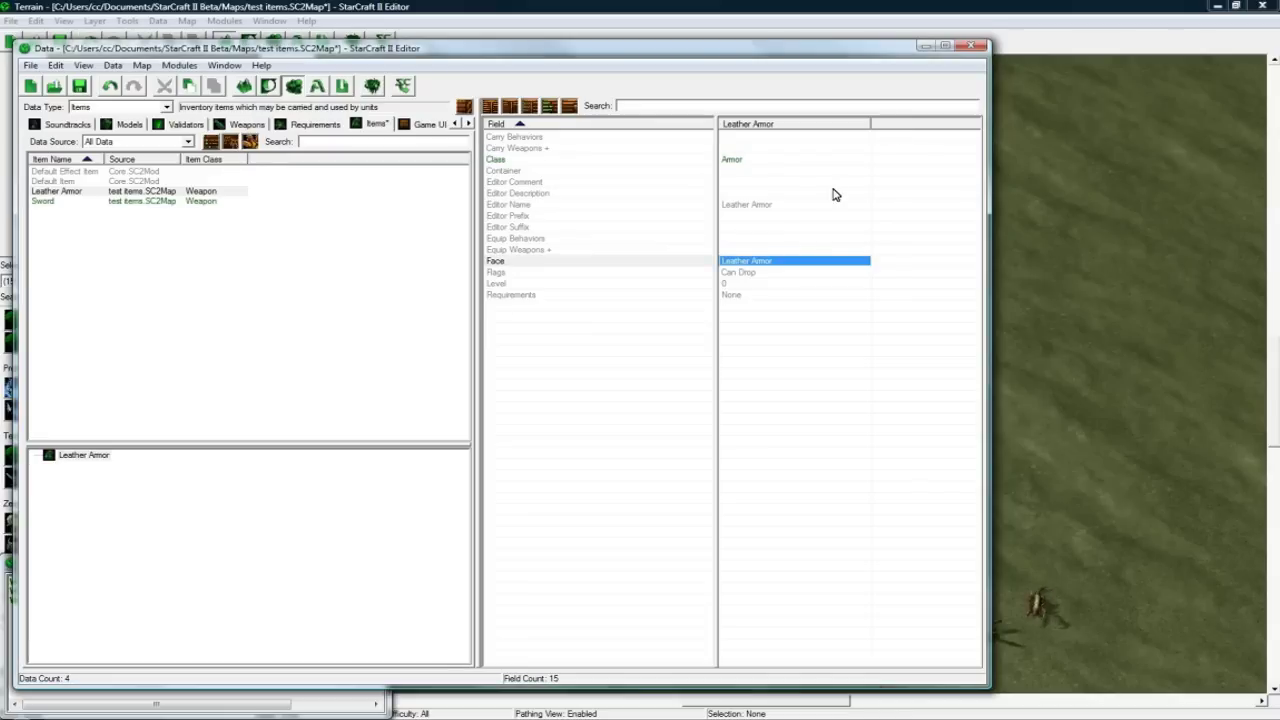
{"action": "left_click", "coordinate": [738, 272]}
{"action": "left_click", "coordinate": [79, 87]}
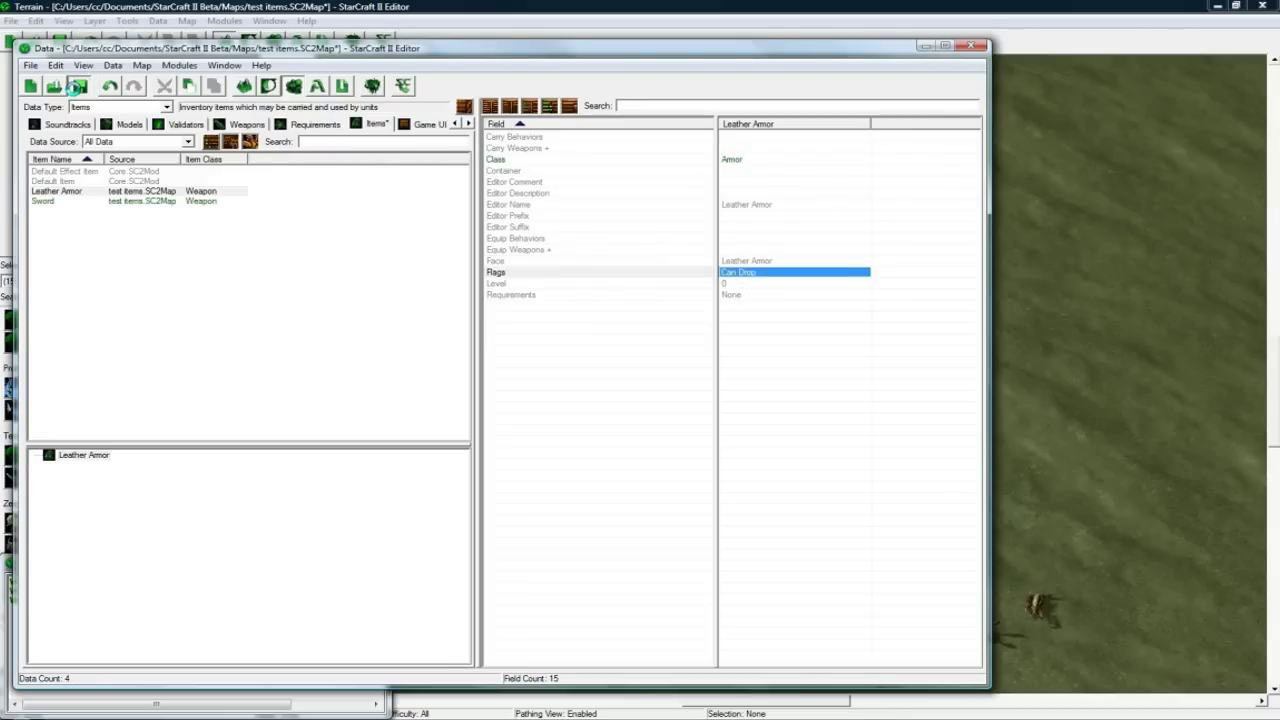
{"action": "left_click", "coordinate": [86, 106]}
- In Behaviors data, add a Buff behavior named Leather Armor with ID LeatherArmor
{"action": "scroll", "coordinate": [172, 155], "scroll_direction": "up", "scroll_amount": 2}
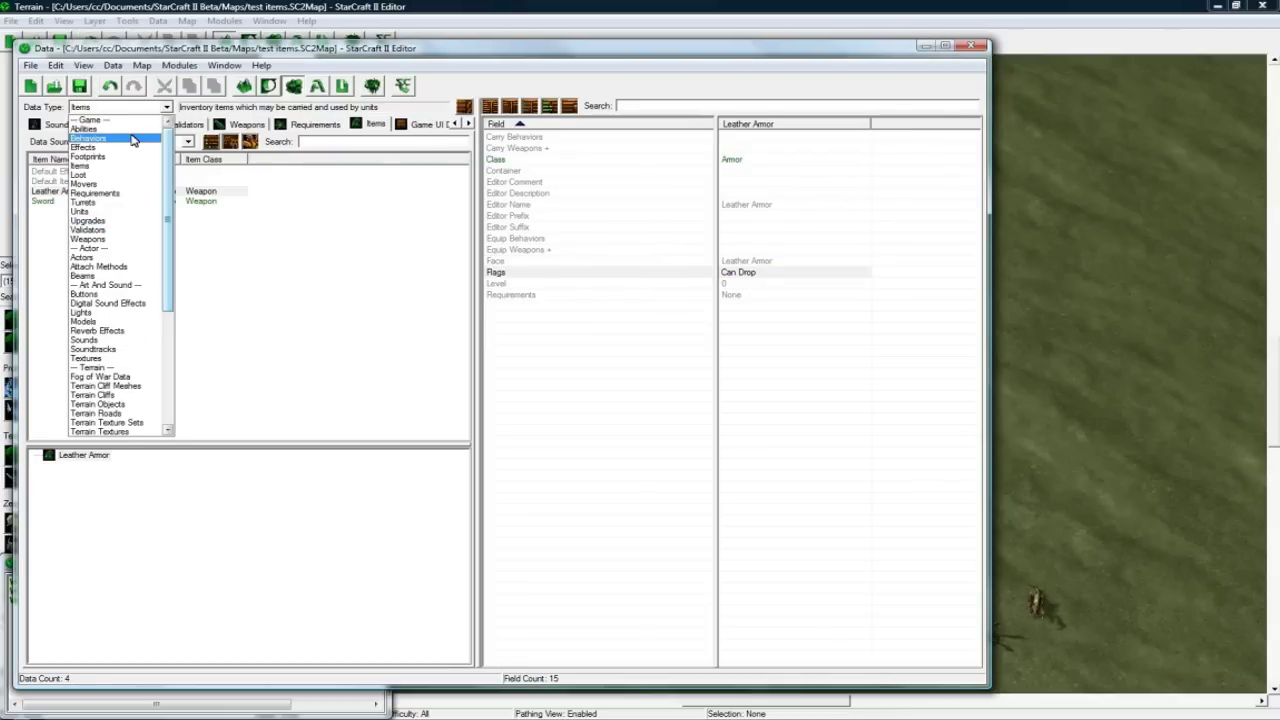
{"action": "left_click", "coordinate": [130, 141]}
{"action": "right_click", "coordinate": [155, 172]}
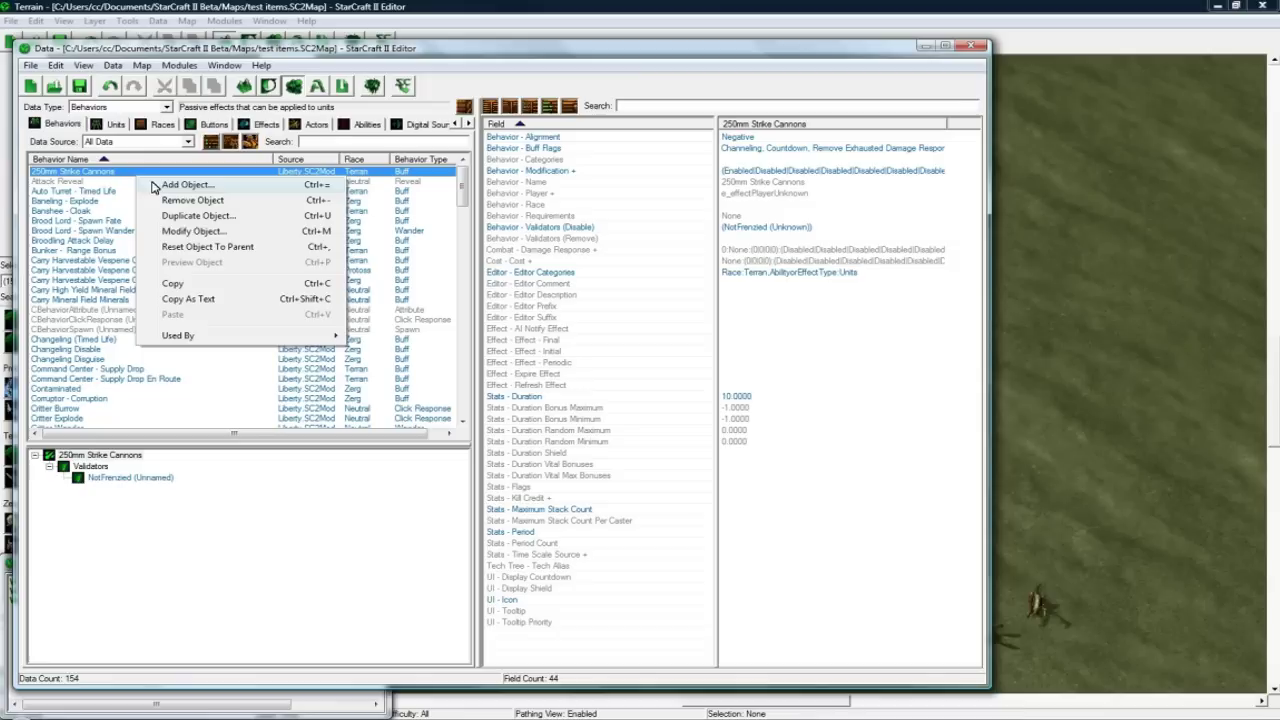
{"action": "left_click", "coordinate": [175, 184]}
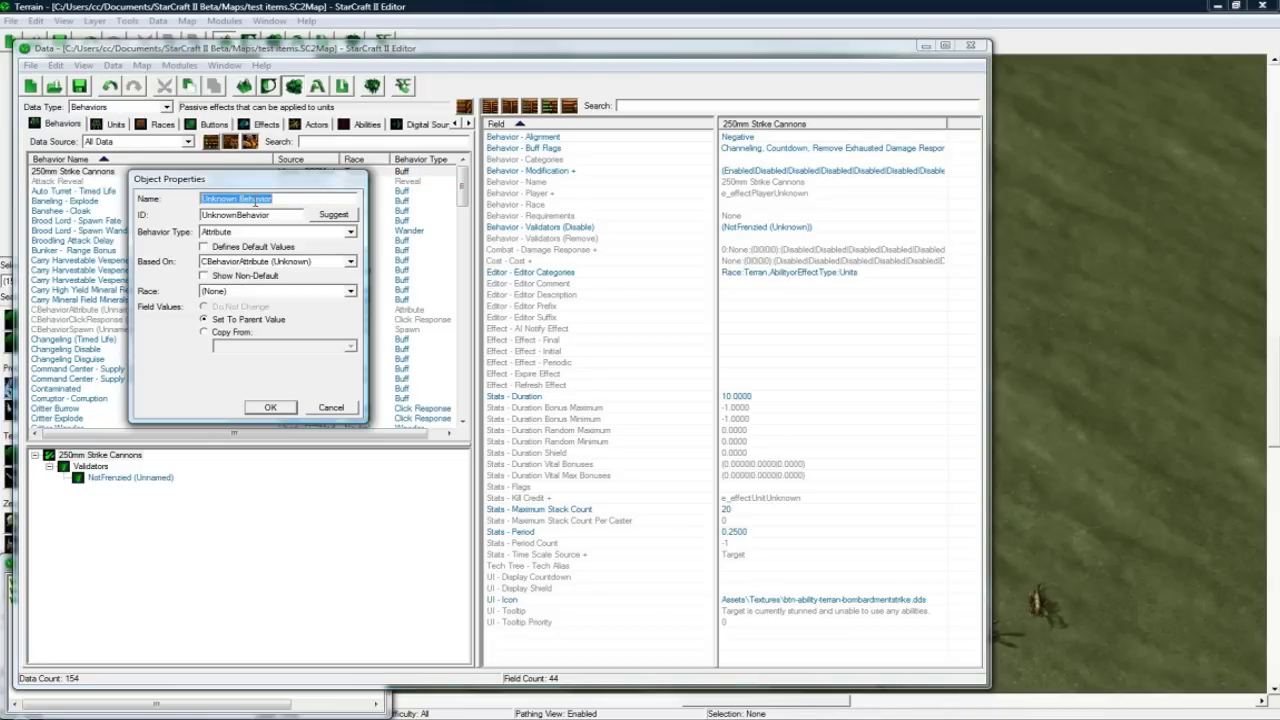
{"action": "type", "text": "Leather Armor"}
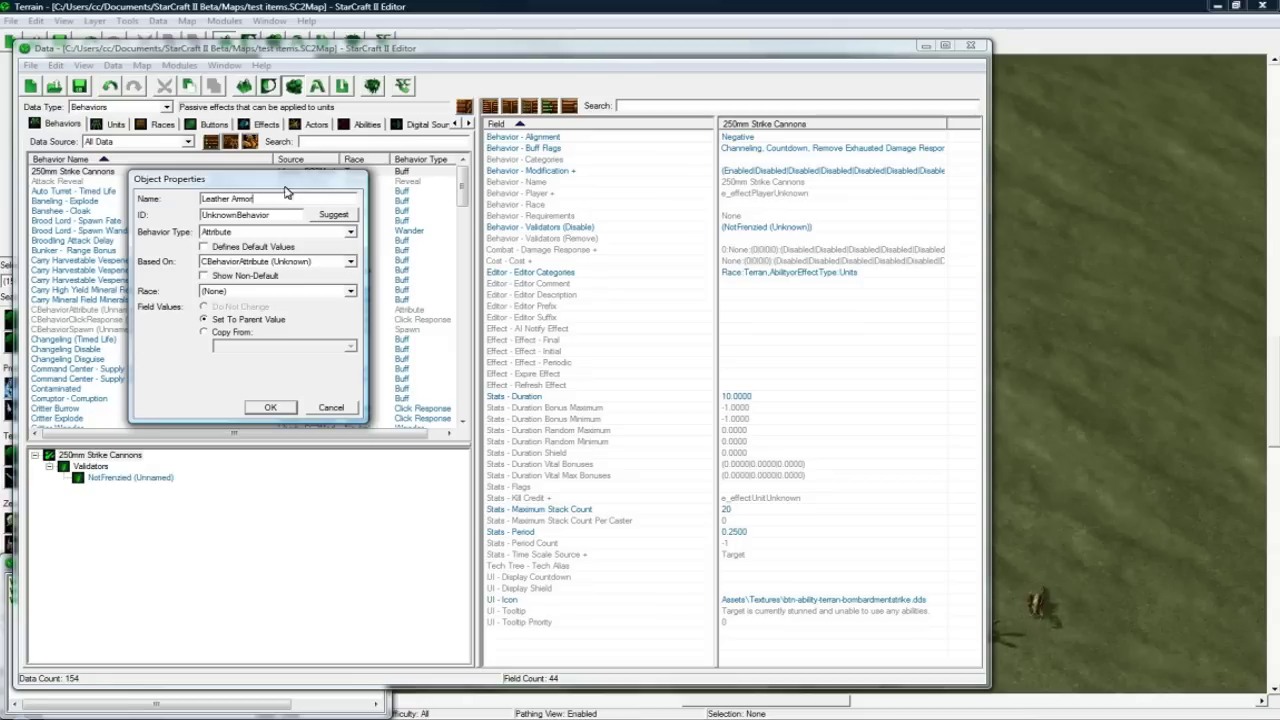
{"action": "left_click", "coordinate": [333, 215]}
{"action": "left_click", "coordinate": [350, 231]}
{"action": "left_click", "coordinate": [240, 248]}
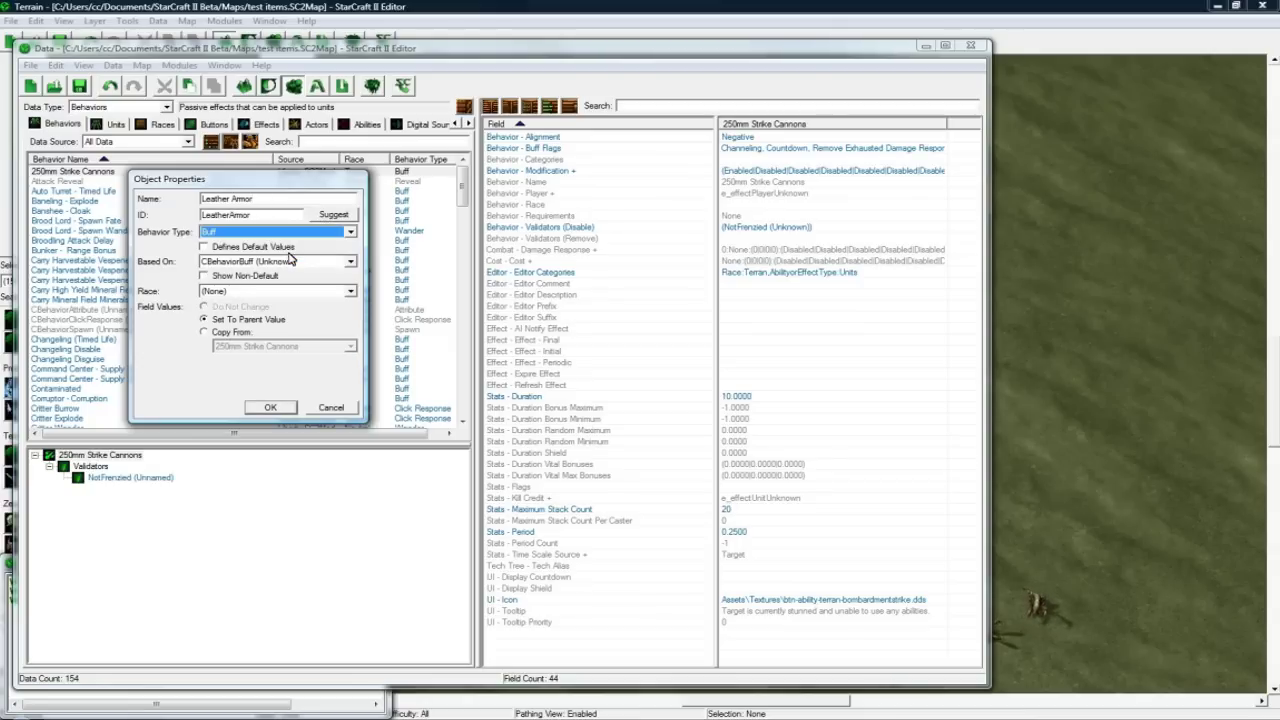
- Create the Leather Armor behavior with Positive alignment and the Countdown buff flag turned off
{"action": "left_click", "coordinate": [283, 412]}
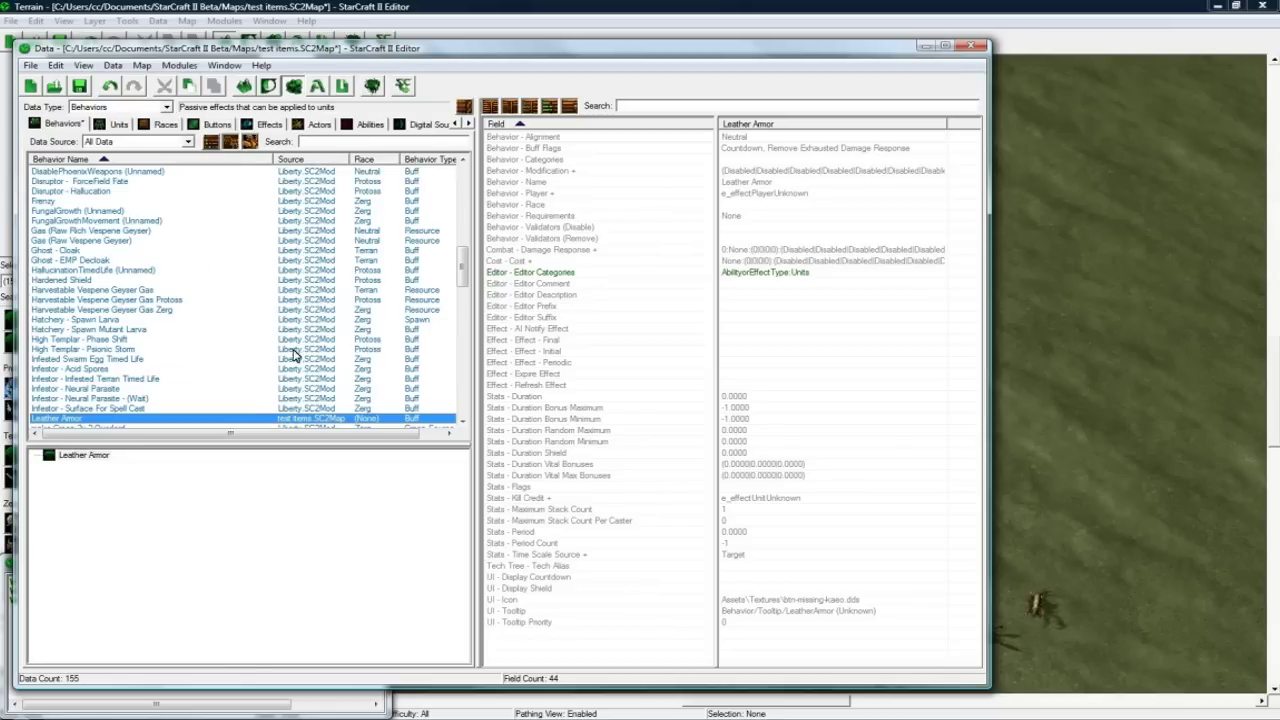
{"action": "double_click", "coordinate": [760, 137]}
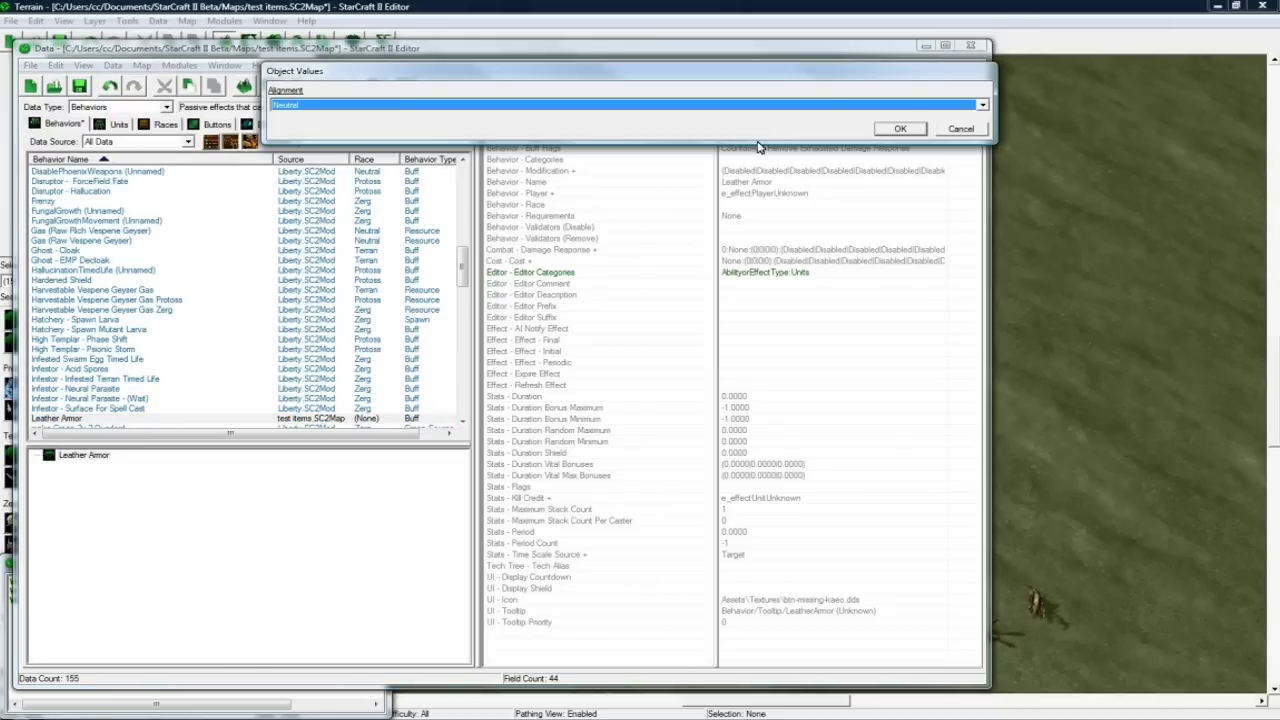
{"action": "left_click", "coordinate": [900, 132]}
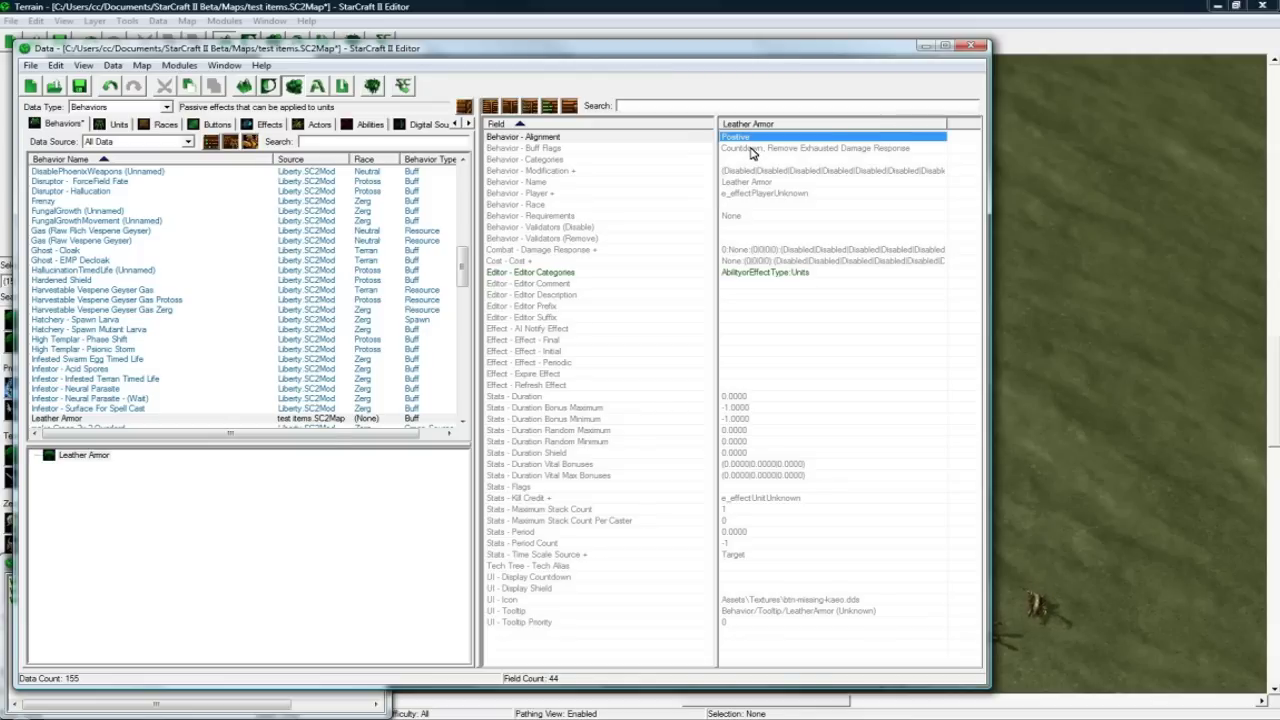
{"action": "left_click", "coordinate": [752, 148]}
{"action": "double_click", "coordinate": [752, 148]}
{"action": "left_click", "coordinate": [279, 128]}
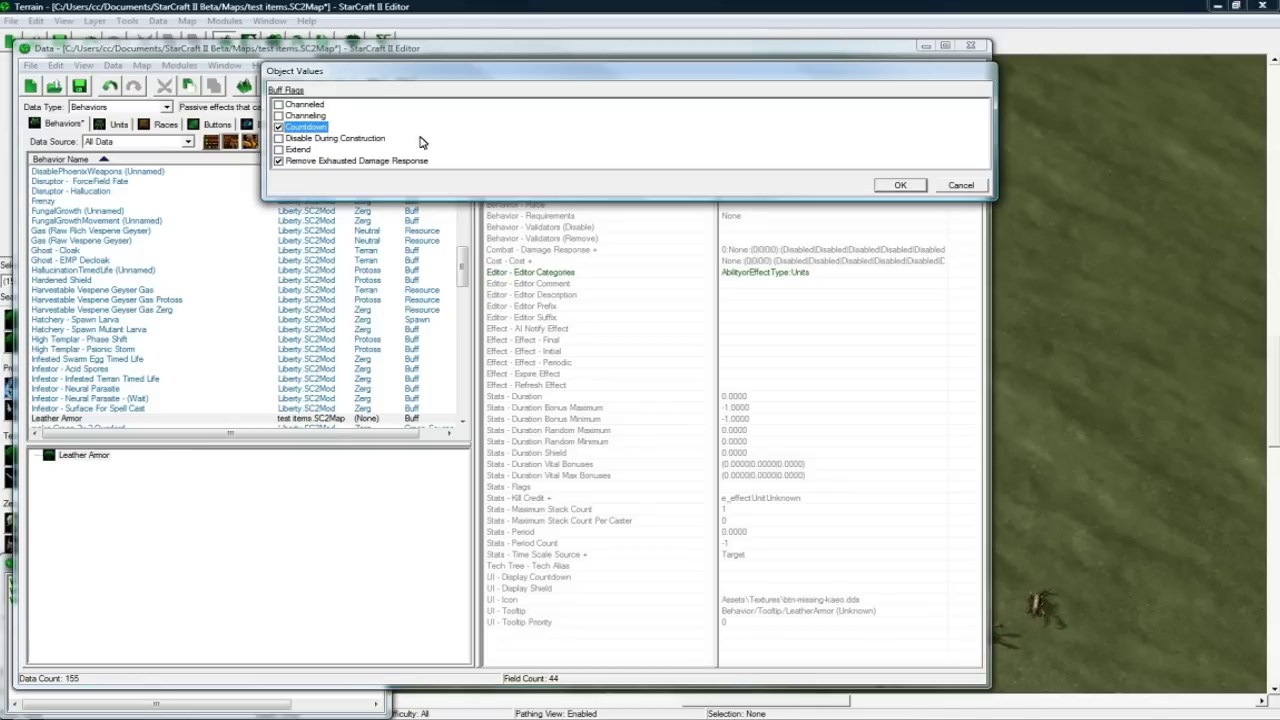
{"action": "left_click", "coordinate": [886, 185]}
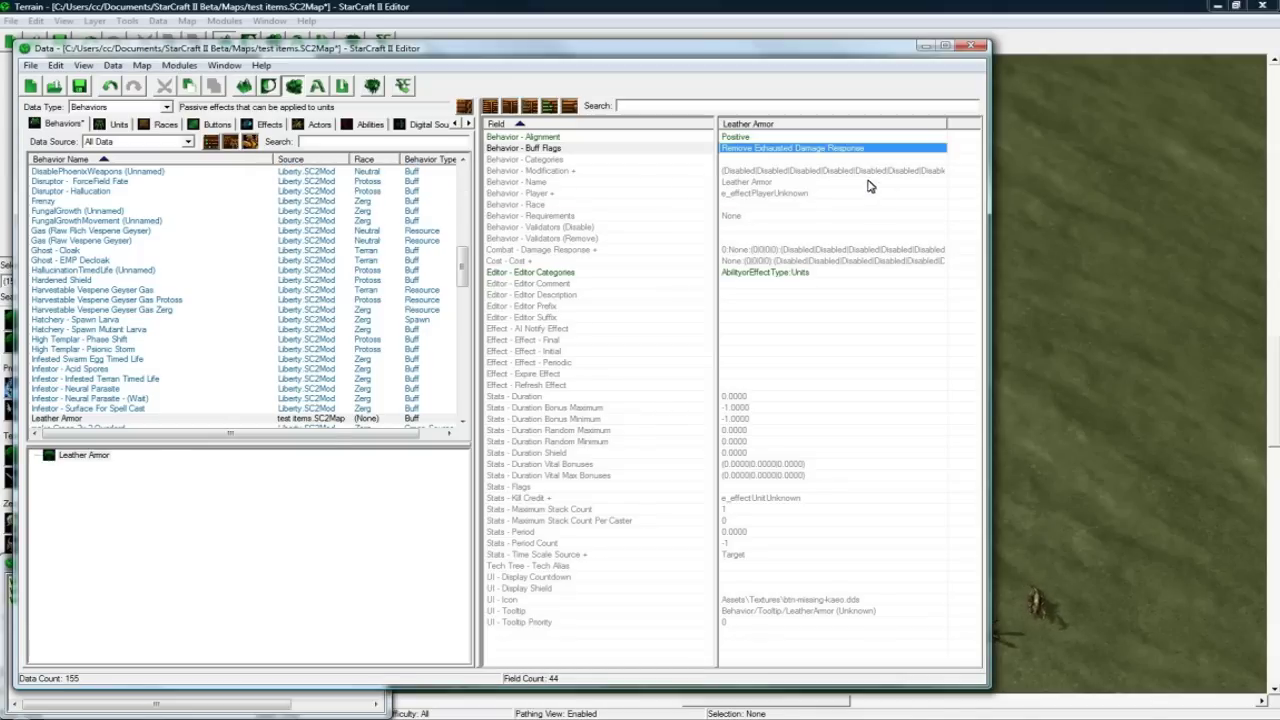
- Review the behavior's unit modification settings and duration fields without changing them
{"action": "double_click", "coordinate": [748, 171]}
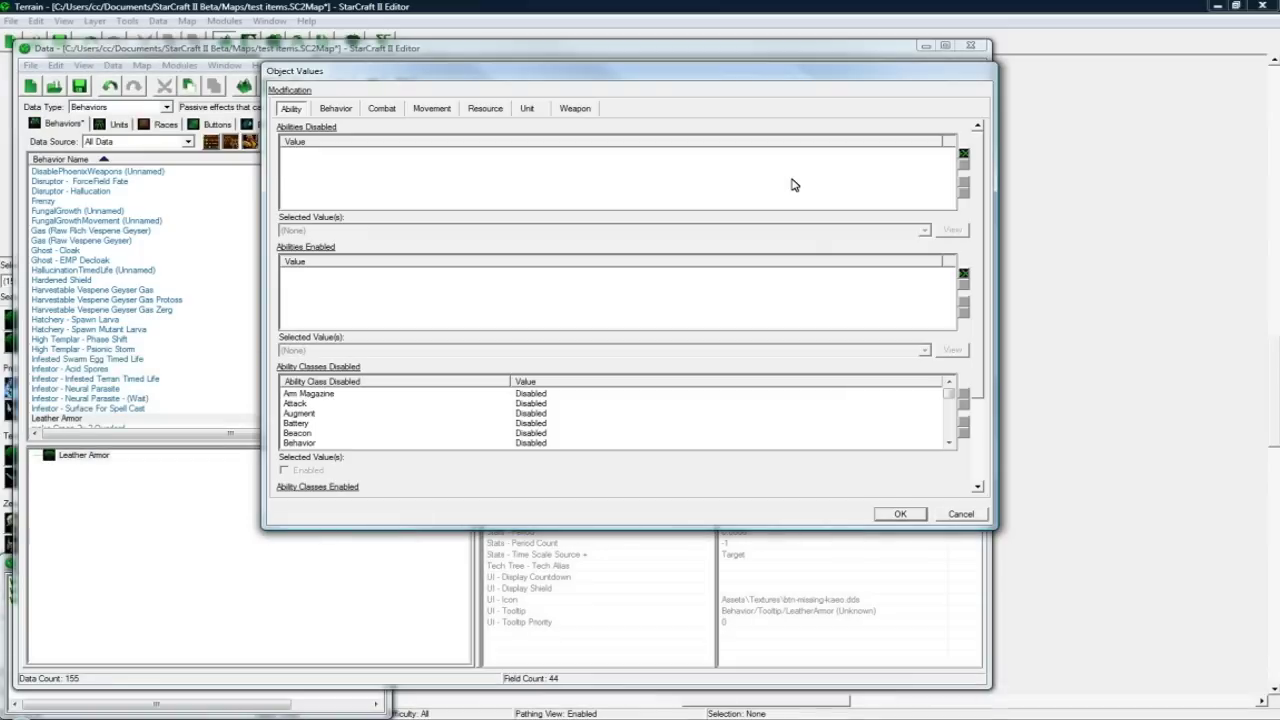
{"action": "left_click", "coordinate": [527, 108]}
{"action": "left_click_drag", "start_coordinate": [975, 150], "coordinate": [966, 234]}
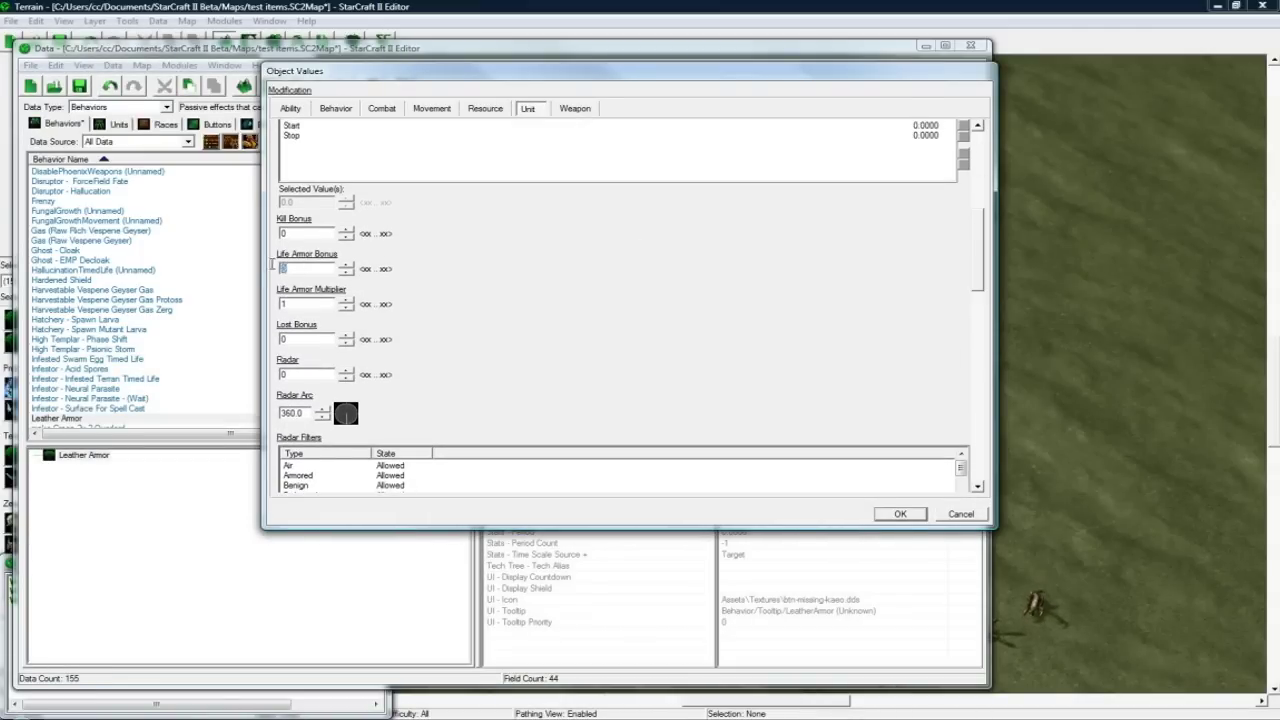
{"action": "left_click", "coordinate": [901, 515]}
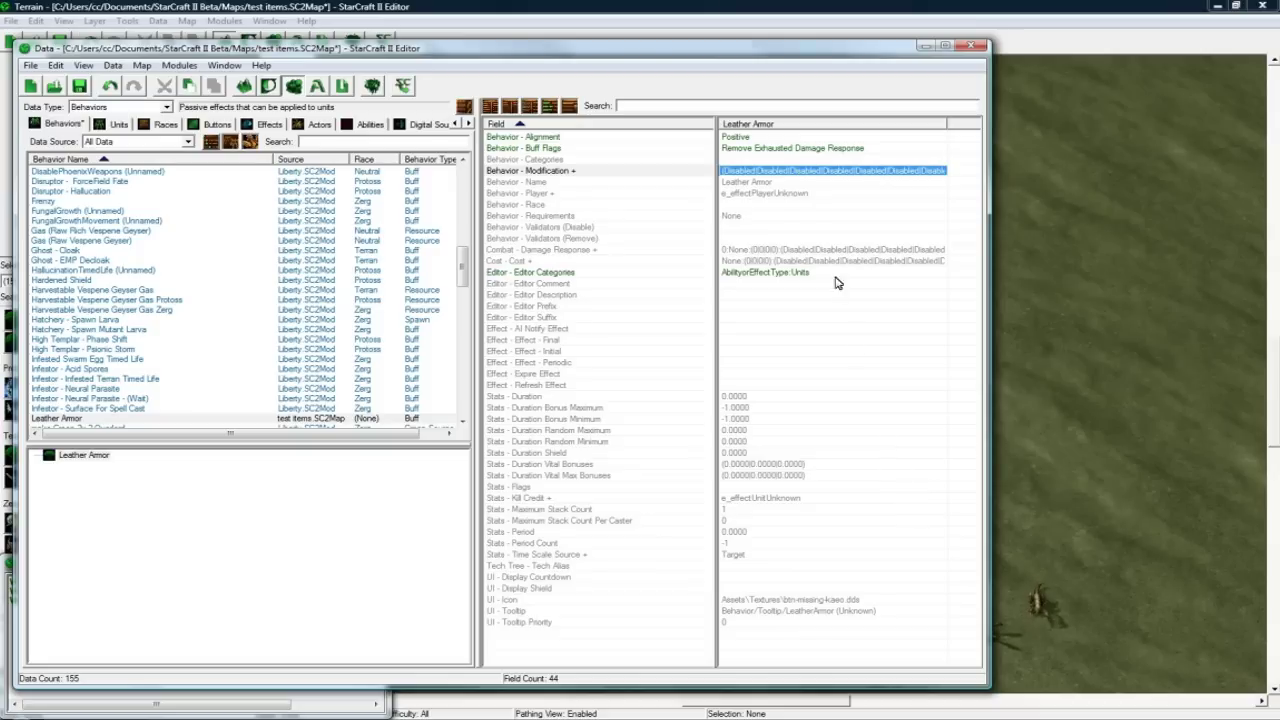
{"action": "left_click", "coordinate": [762, 216]}
{"action": "left_click", "coordinate": [754, 306]}
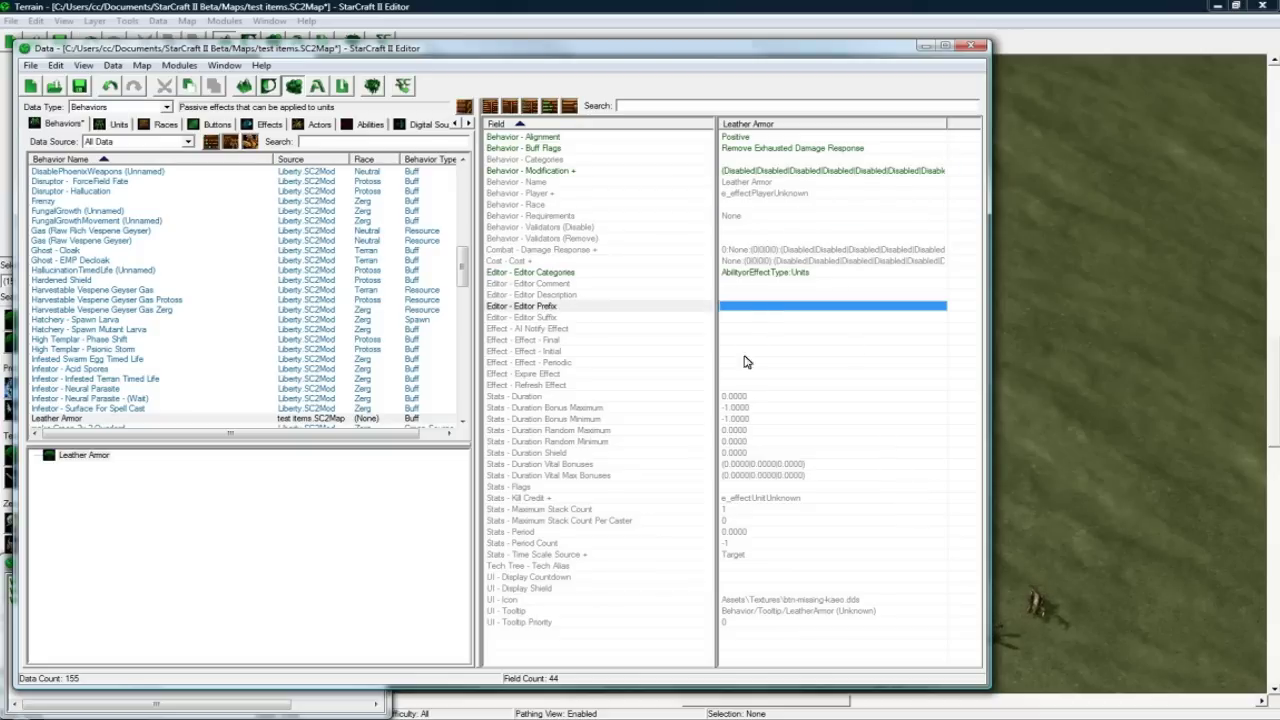
{"action": "left_click", "coordinate": [754, 396]}
{"action": "left_click", "coordinate": [755, 409]}
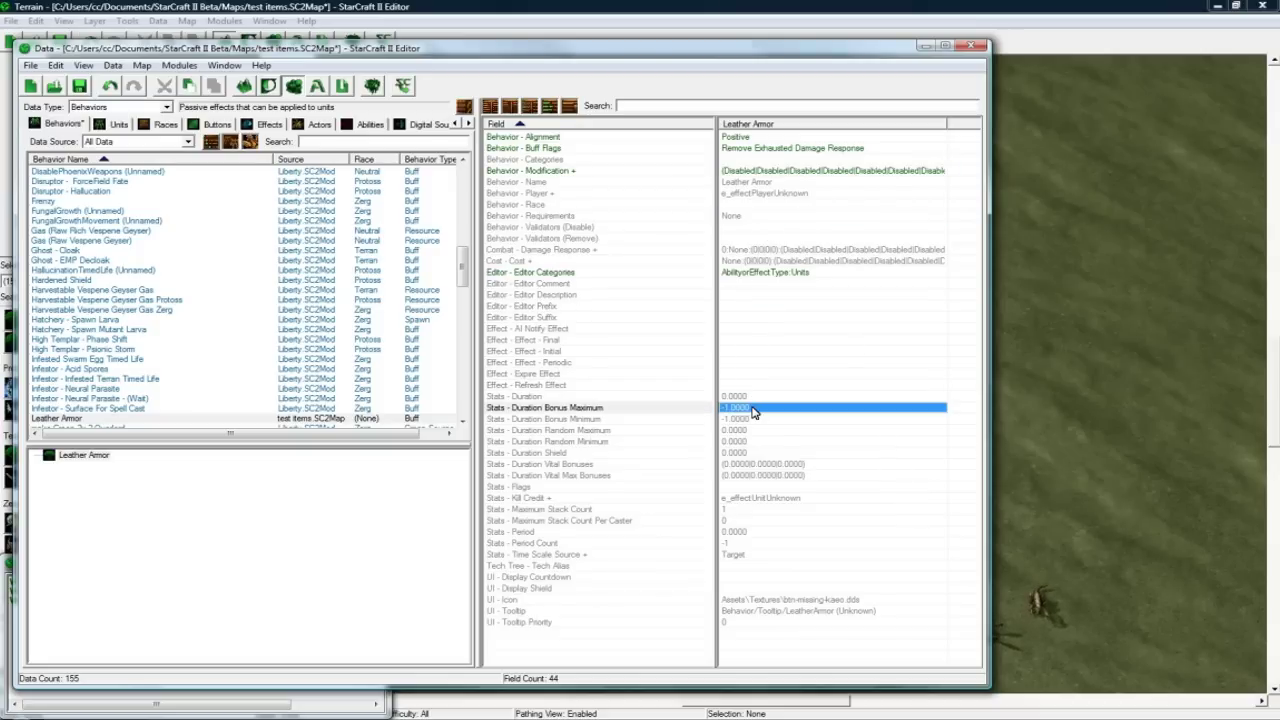
- Tick Hidden in the Leather Armor behavior's Stats - Flags
{"action": "double_click", "coordinate": [762, 487]}
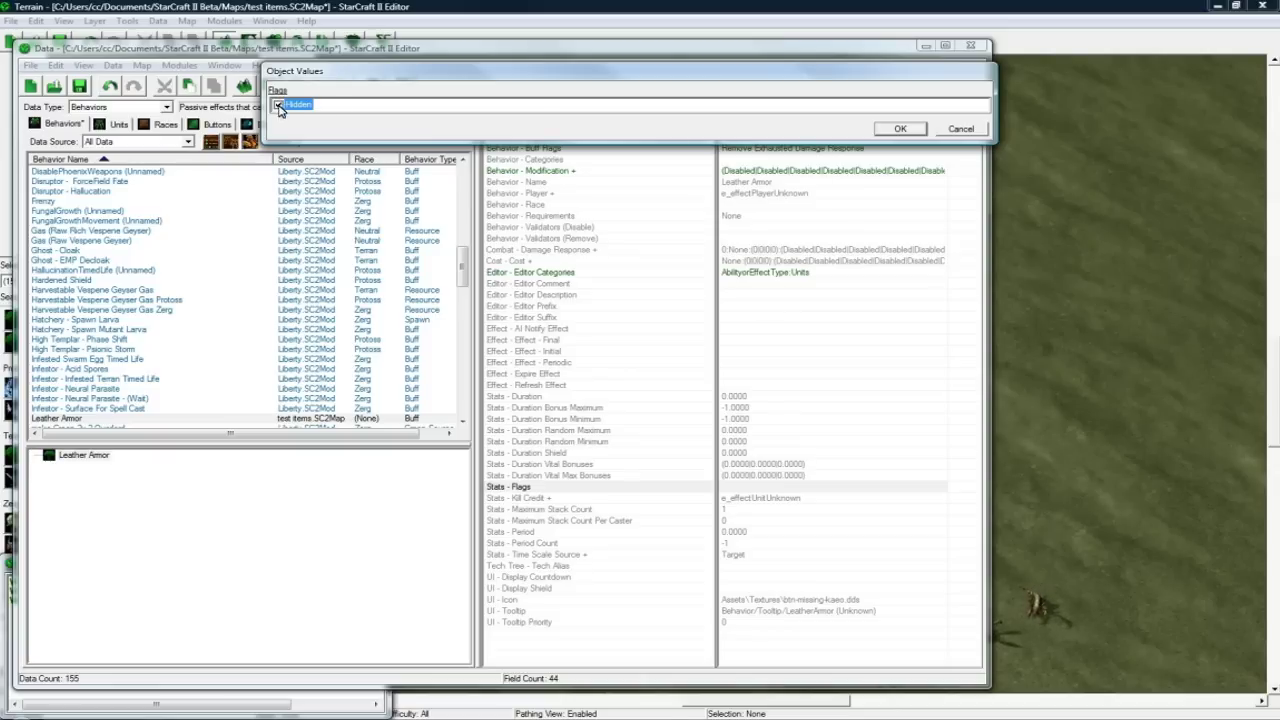
{"action": "left_click", "coordinate": [900, 128]}
{"action": "left_click", "coordinate": [788, 465]}
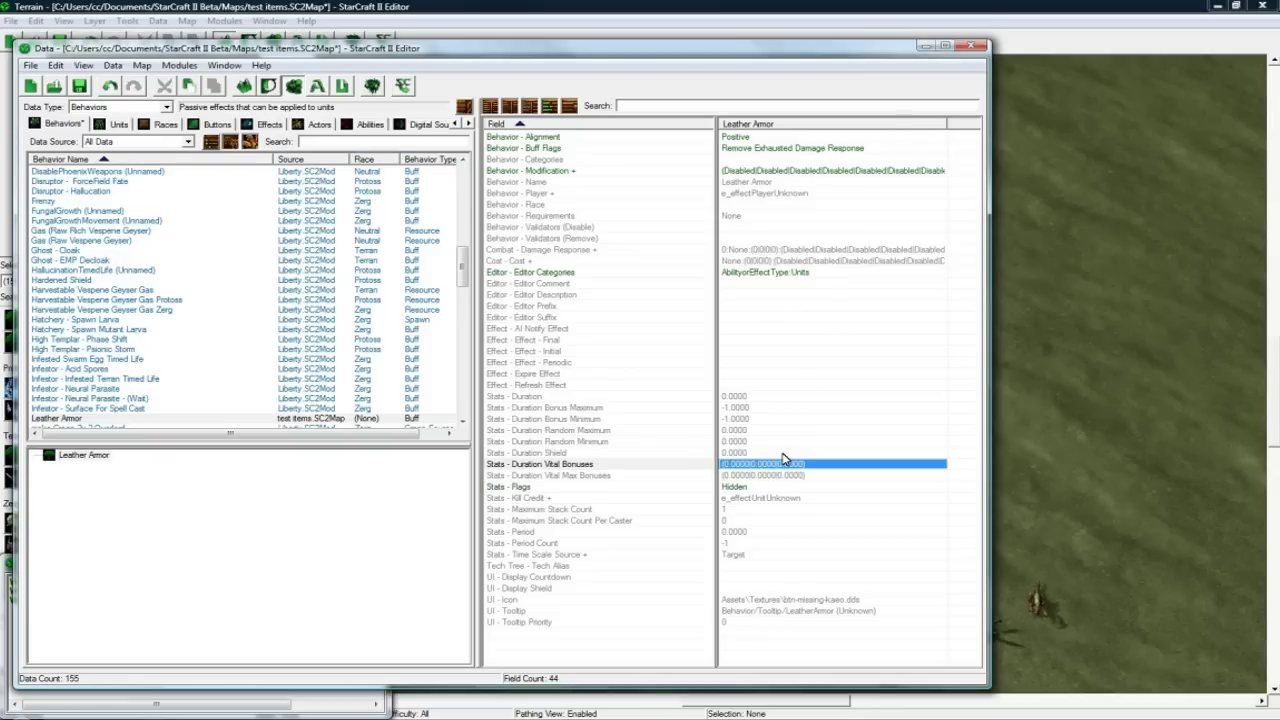
{"action": "left_click", "coordinate": [754, 365]}
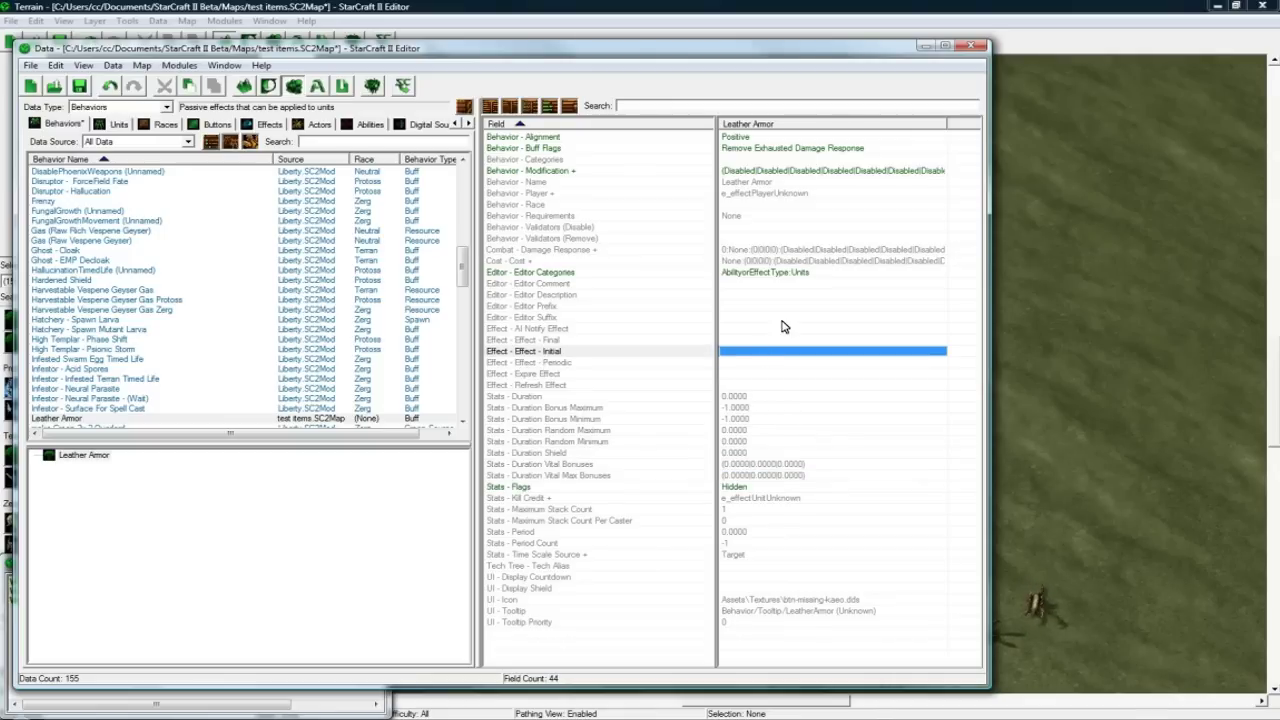
{"action": "left_click", "coordinate": [786, 320]}
{"action": "left_click", "coordinate": [783, 364]}
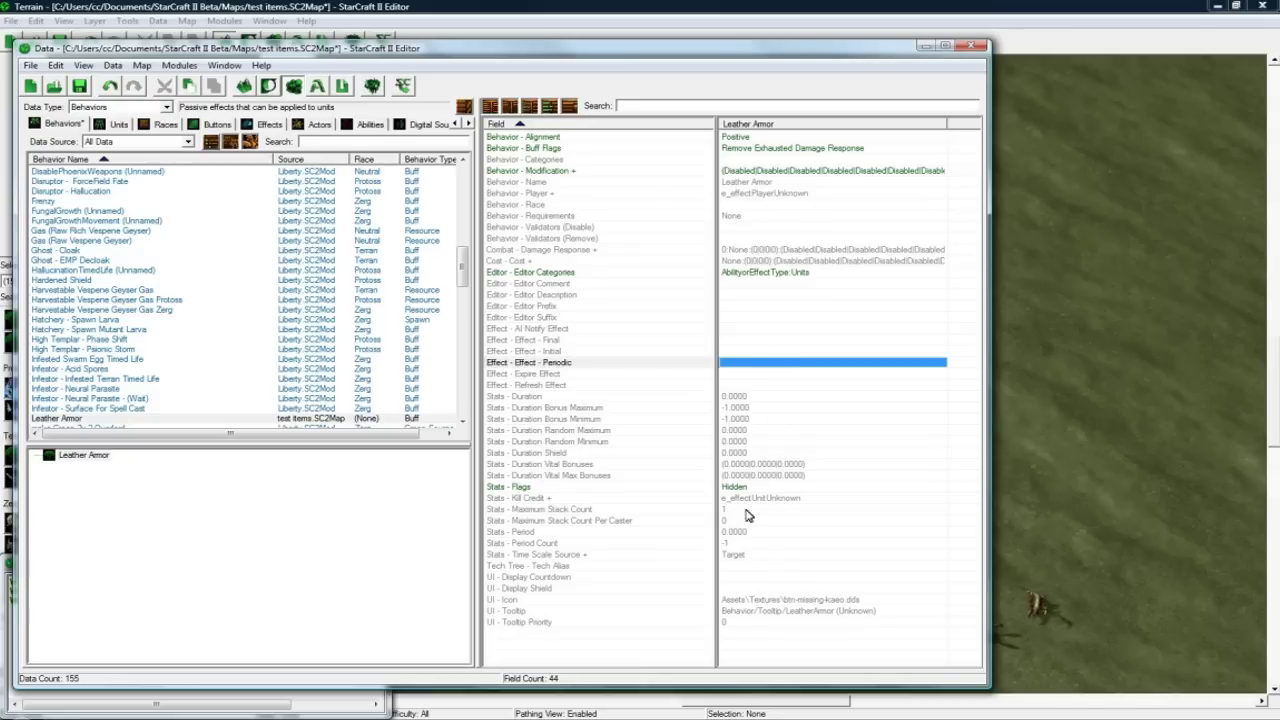
- Add the Leather Armor behavior to the Leather Armor item's Equip Behaviors list
{"action": "left_click", "coordinate": [133, 107]}
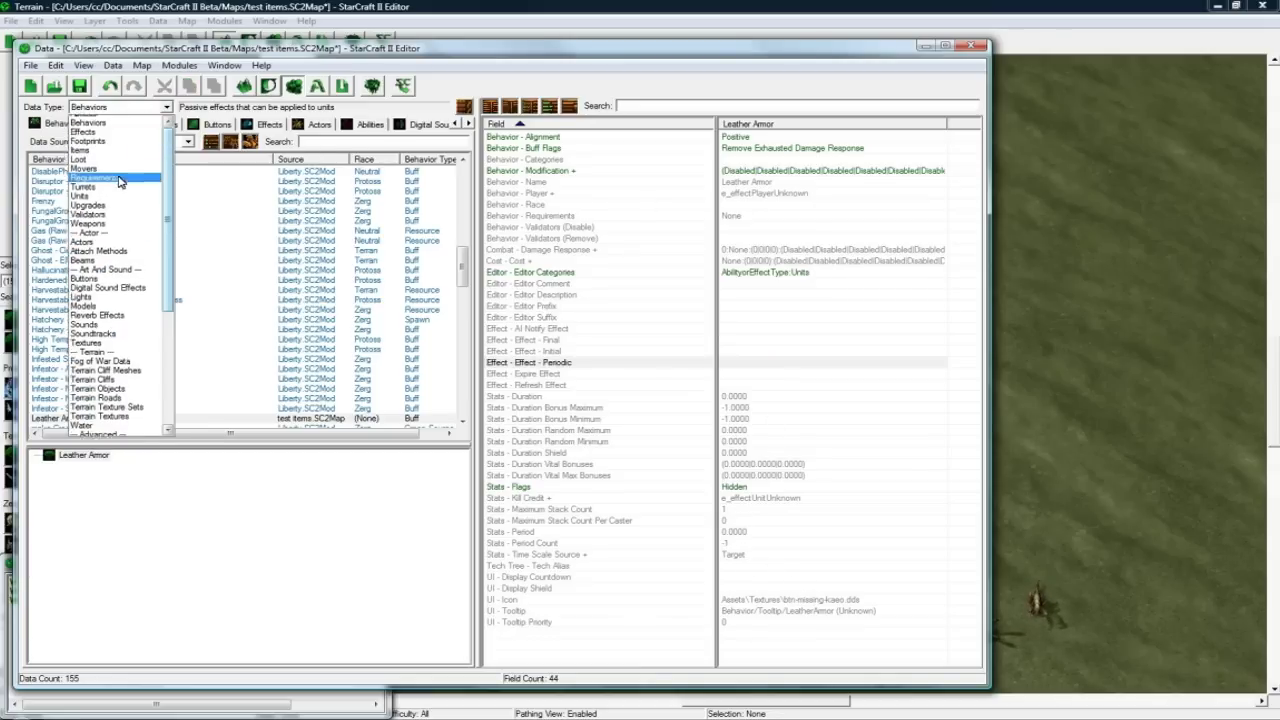
{"action": "left_click", "coordinate": [100, 197]}
{"action": "left_click", "coordinate": [100, 197]}
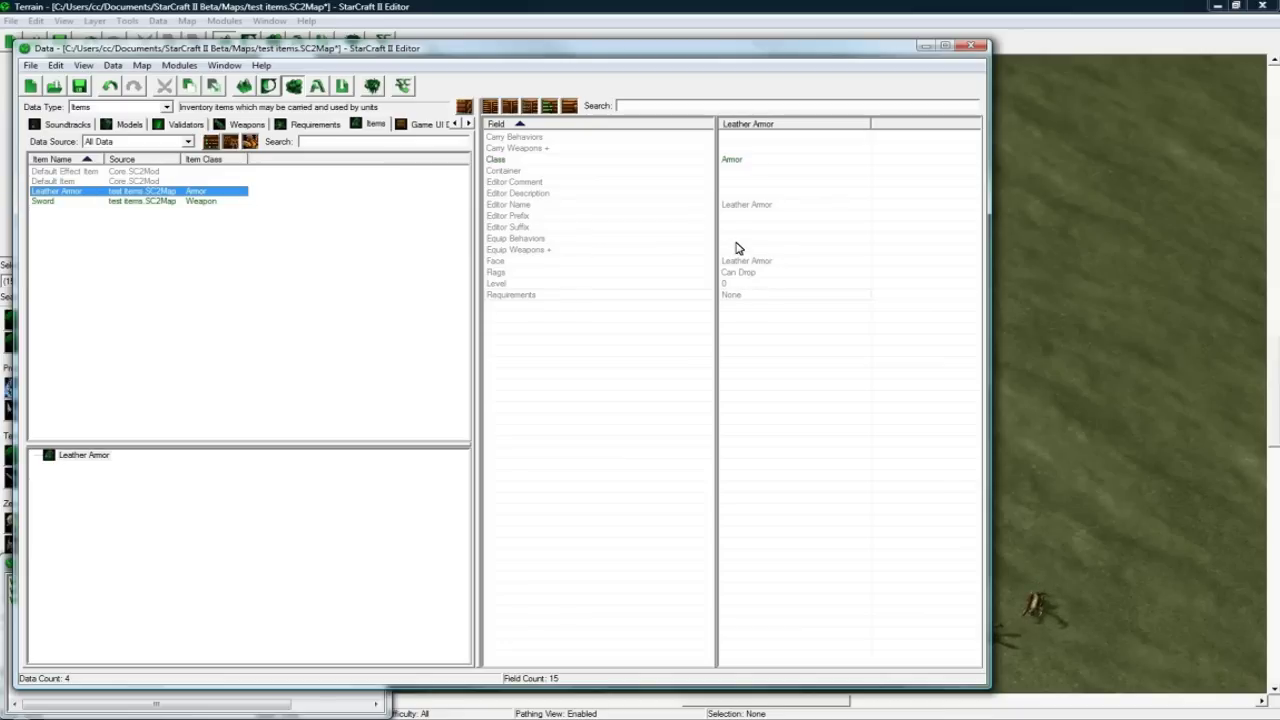
{"action": "double_click", "coordinate": [737, 238]}
{"action": "left_click", "coordinate": [984, 119]}
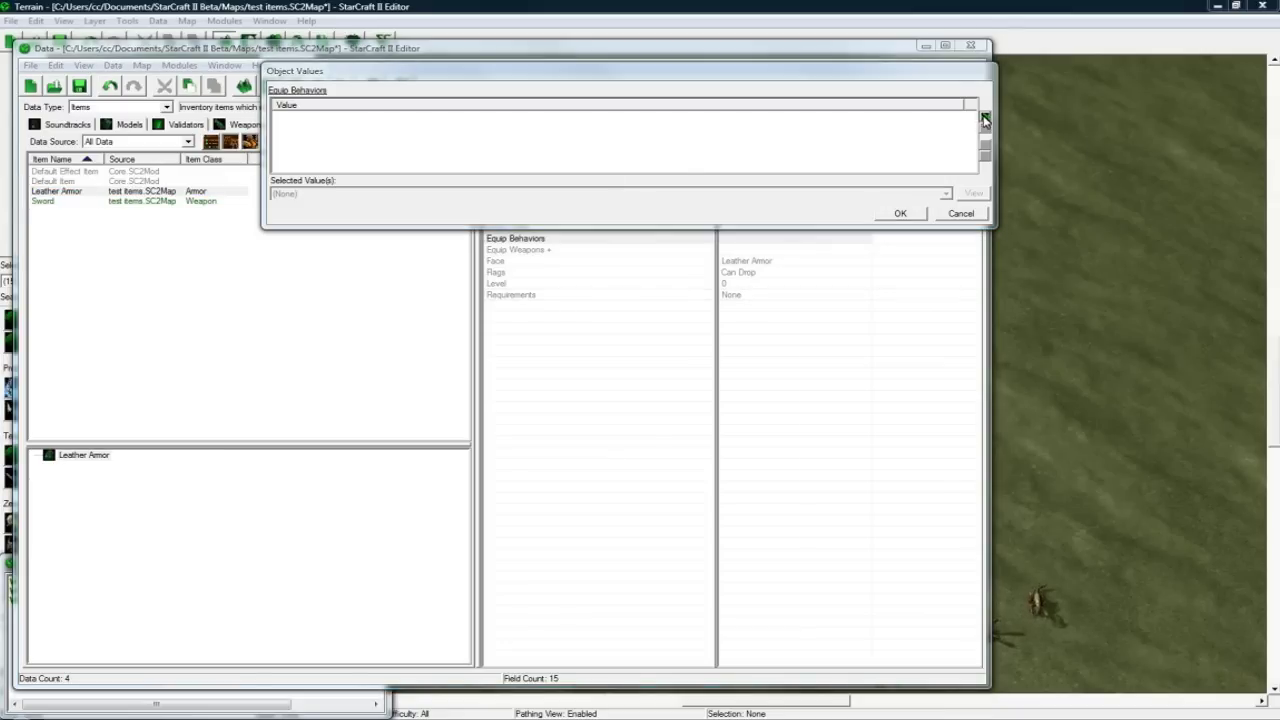
{"action": "left_click", "coordinate": [934, 319]}
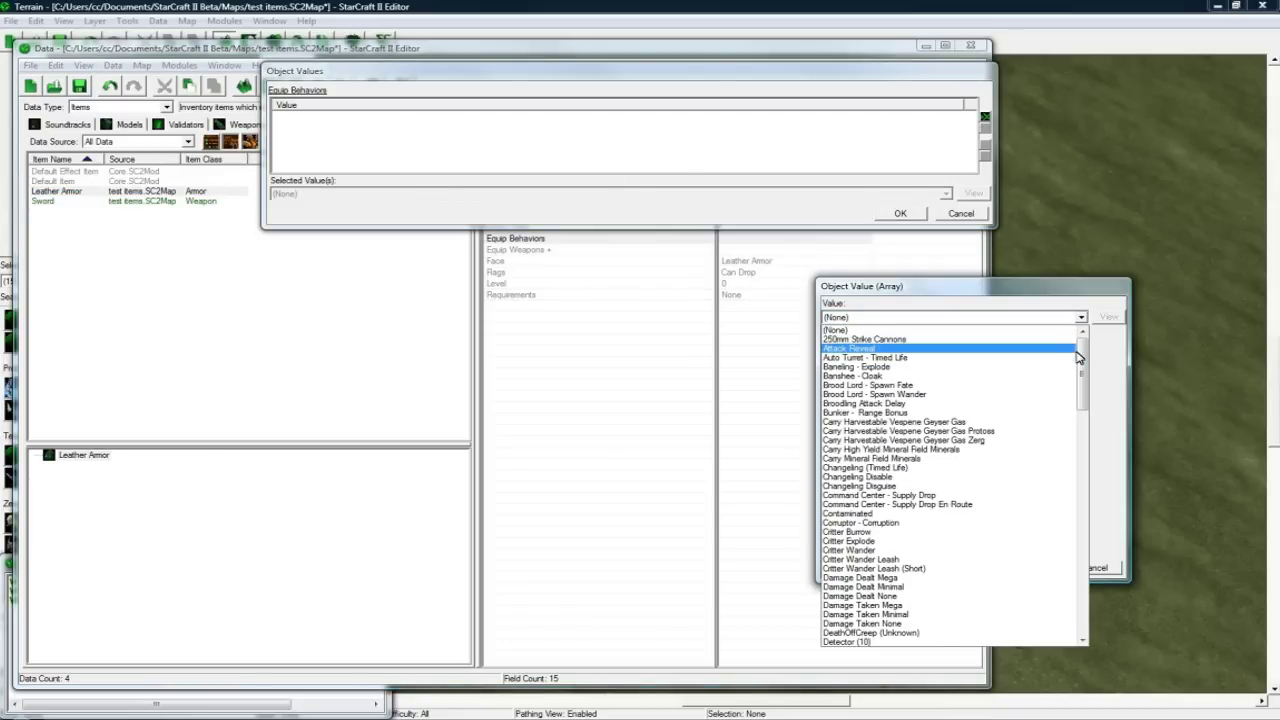
{"action": "scroll", "coordinate": [1000, 375], "scroll_direction": "down", "scroll_amount": 1}
{"action": "key", "text": "l"}
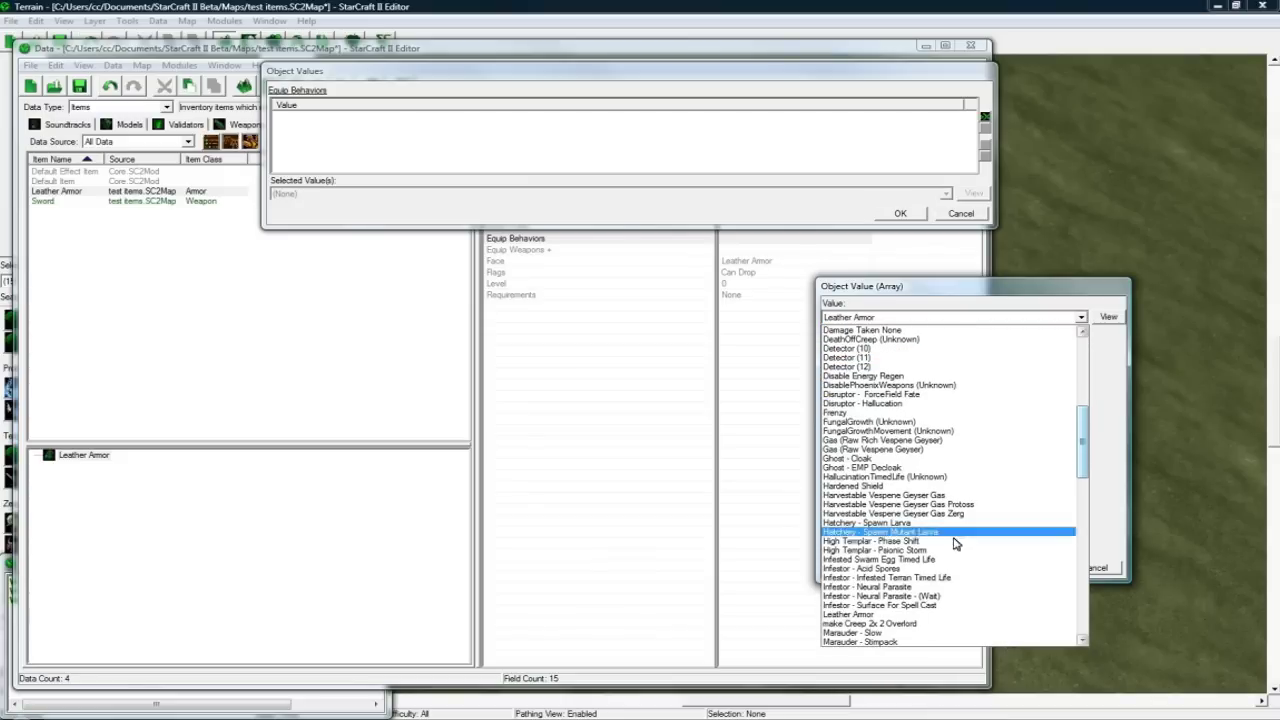
{"action": "left_click", "coordinate": [895, 615]}
{"action": "left_click", "coordinate": [1031, 566]}
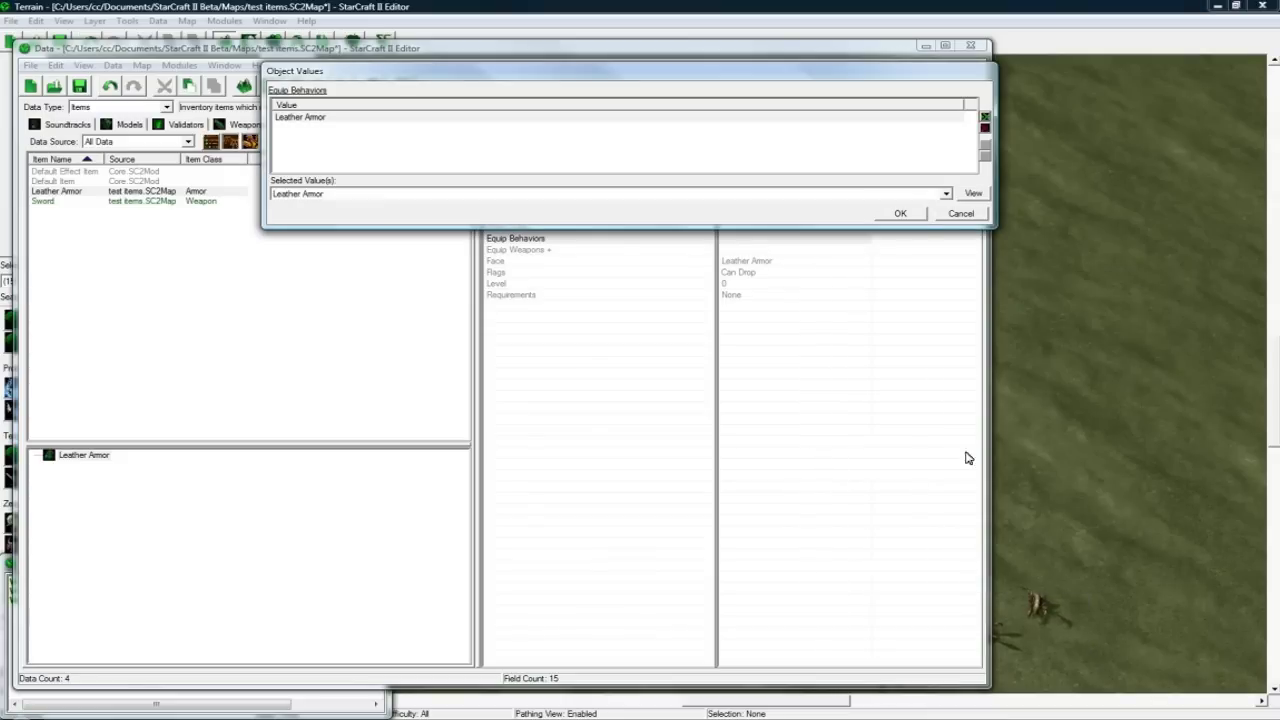
{"action": "left_click", "coordinate": [905, 214]}
{"action": "left_click", "coordinate": [104, 193]}
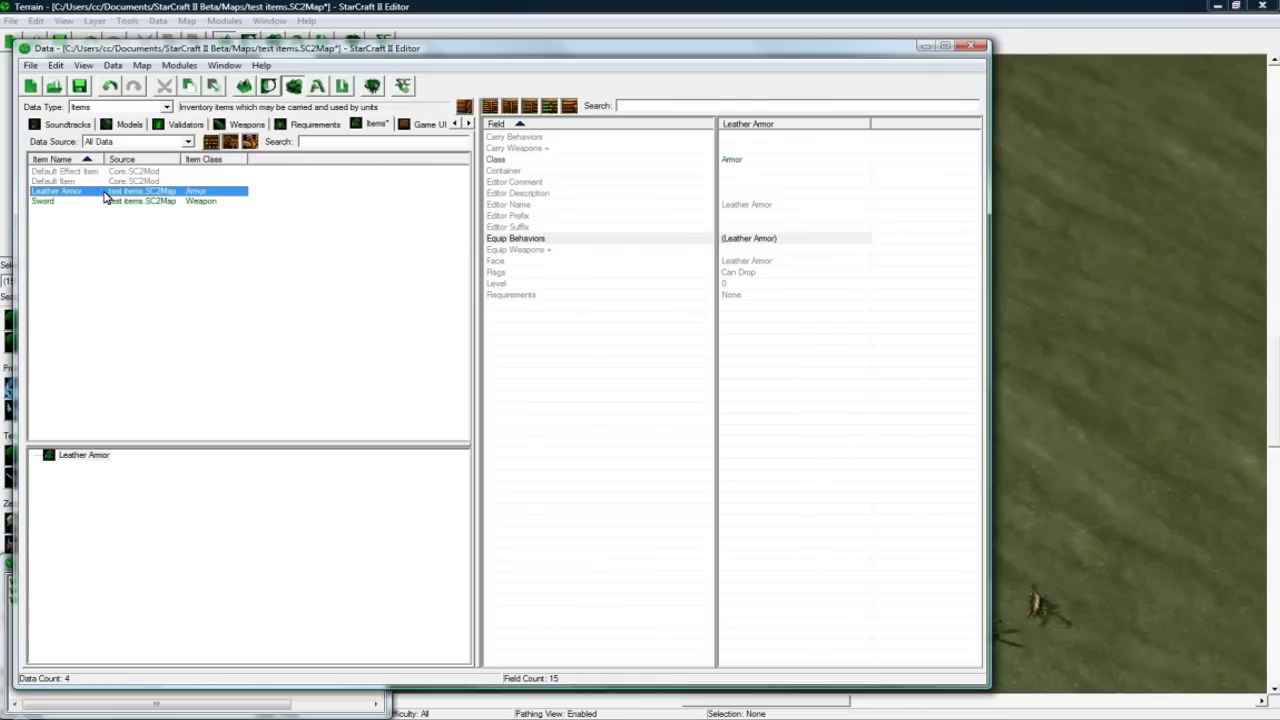
- Duplicate the Leather Armor item and rename the copy Zergling Venom with a suggested ID
{"action": "key", "text": "ctrl+c"}
{"action": "key", "text": "ctrl+v"}
{"action": "double_click", "coordinate": [87, 203]}
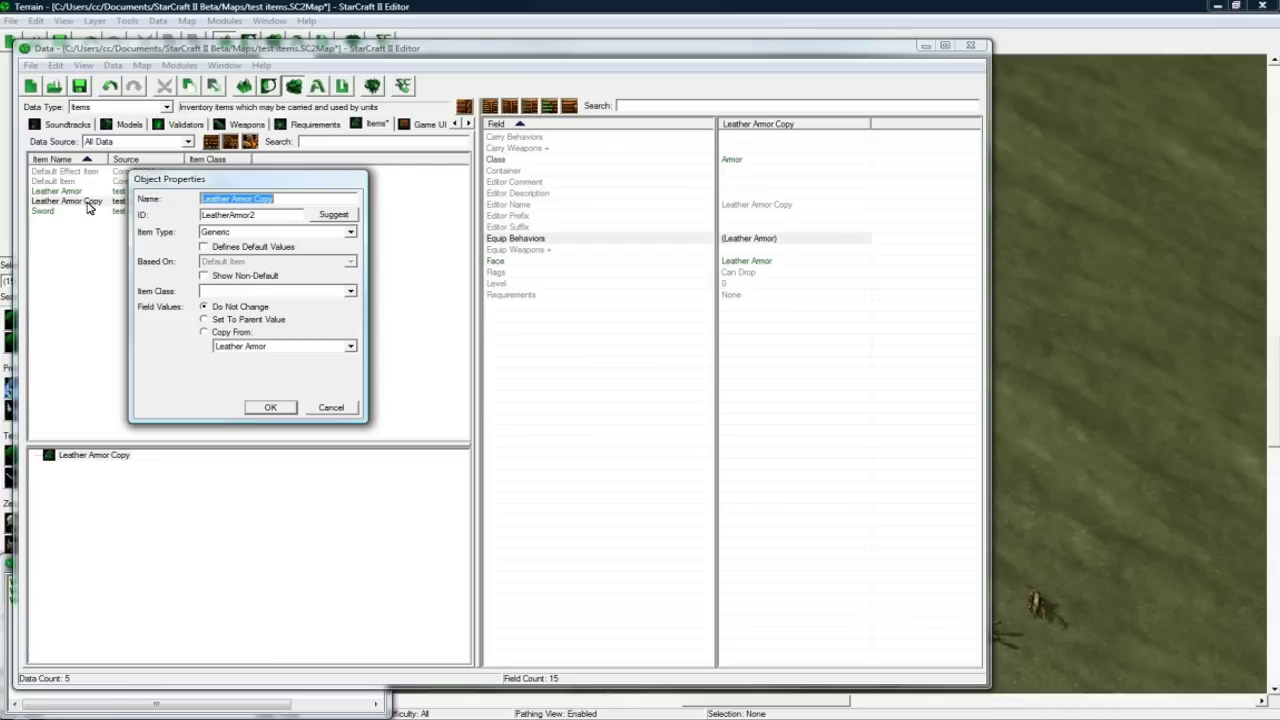
{"action": "type", "text": "Zergling Venom"}
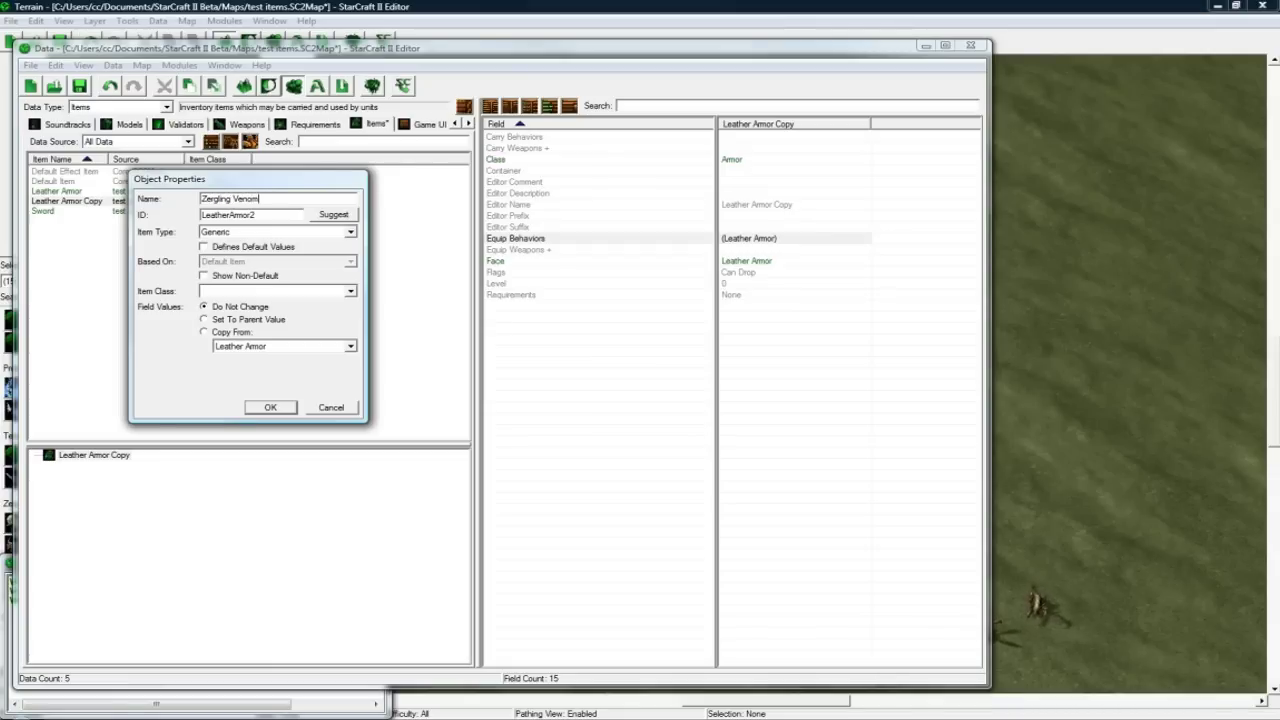
{"action": "left_click", "coordinate": [333, 214]}
{"action": "left_click", "coordinate": [282, 410]}
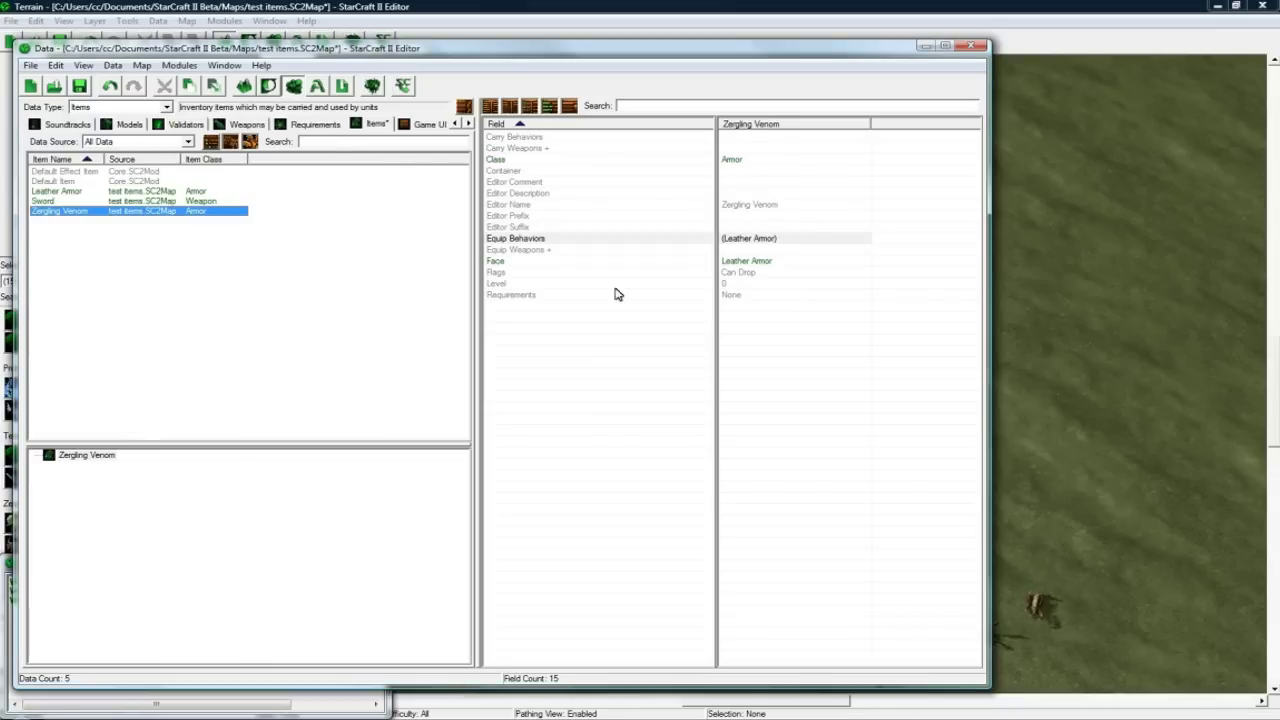
- Set the Zergling Venom item's Face to Zergling Venom and its class to Misc
{"action": "double_click", "coordinate": [744, 262]}
{"action": "left_click", "coordinate": [600, 106]}
{"action": "type", "text": "z"}
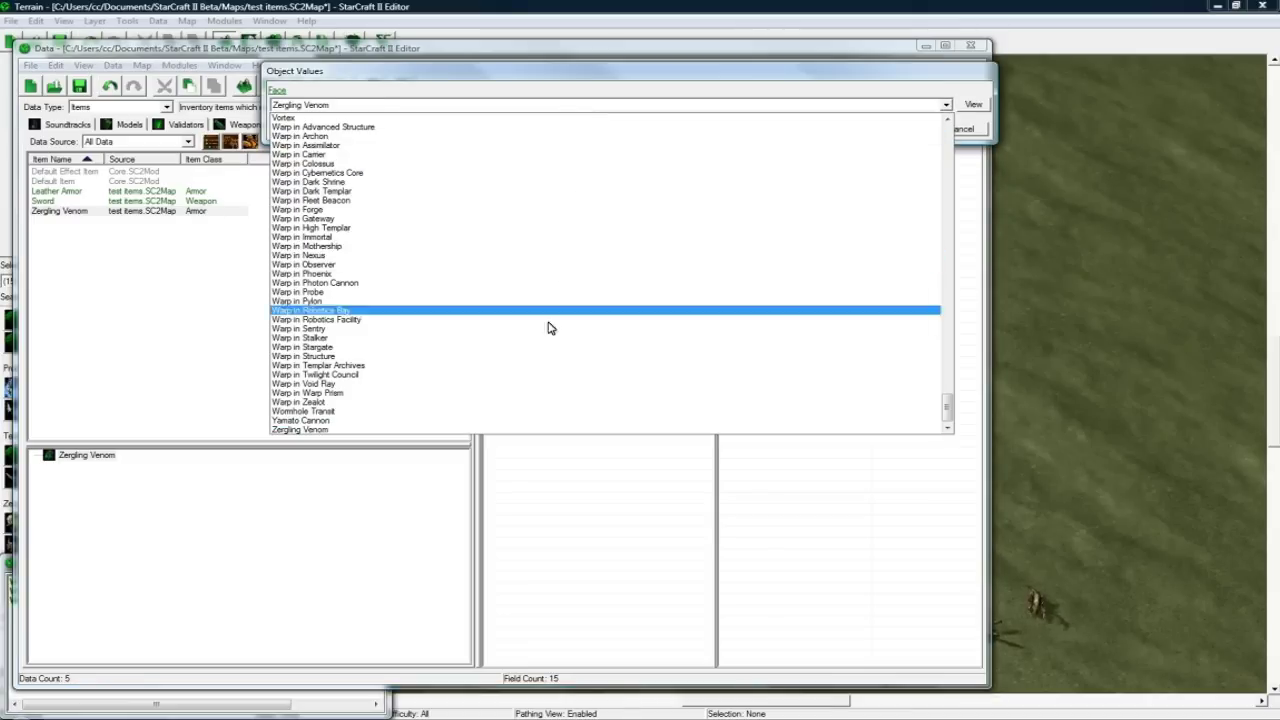
{"action": "left_click", "coordinate": [420, 430]}
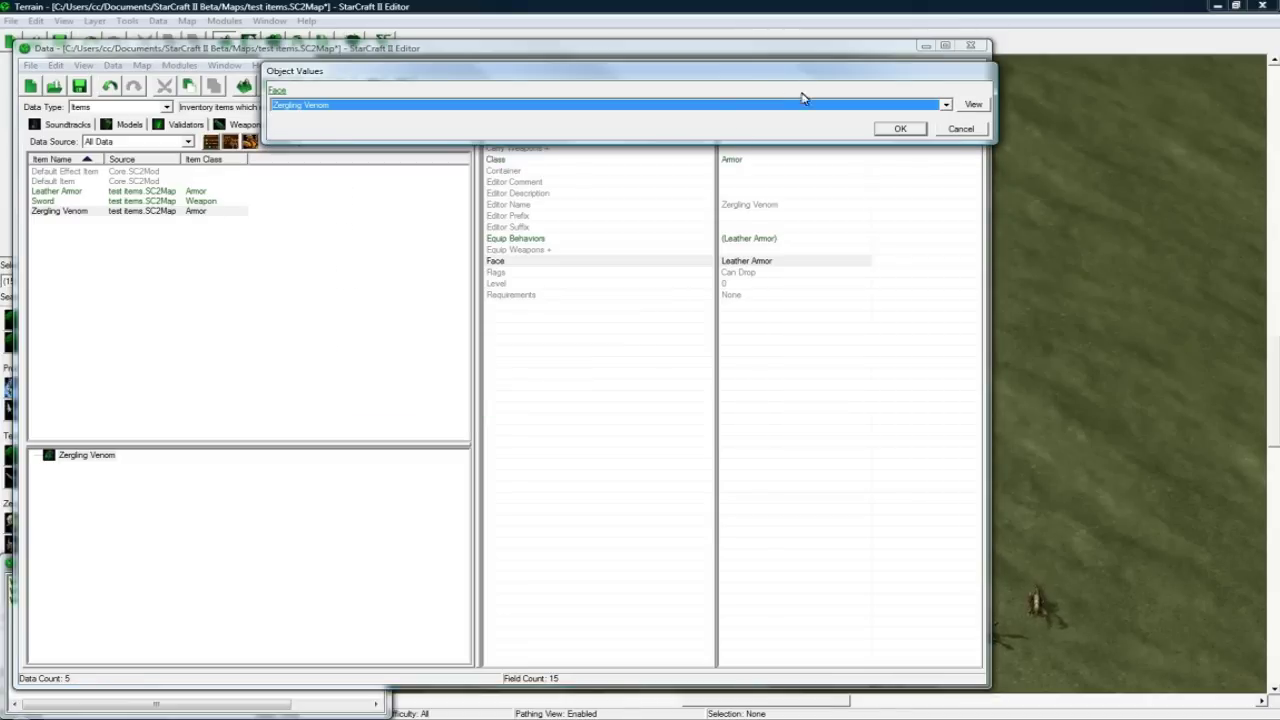
{"action": "left_click", "coordinate": [890, 130]}
{"action": "double_click", "coordinate": [752, 162]}
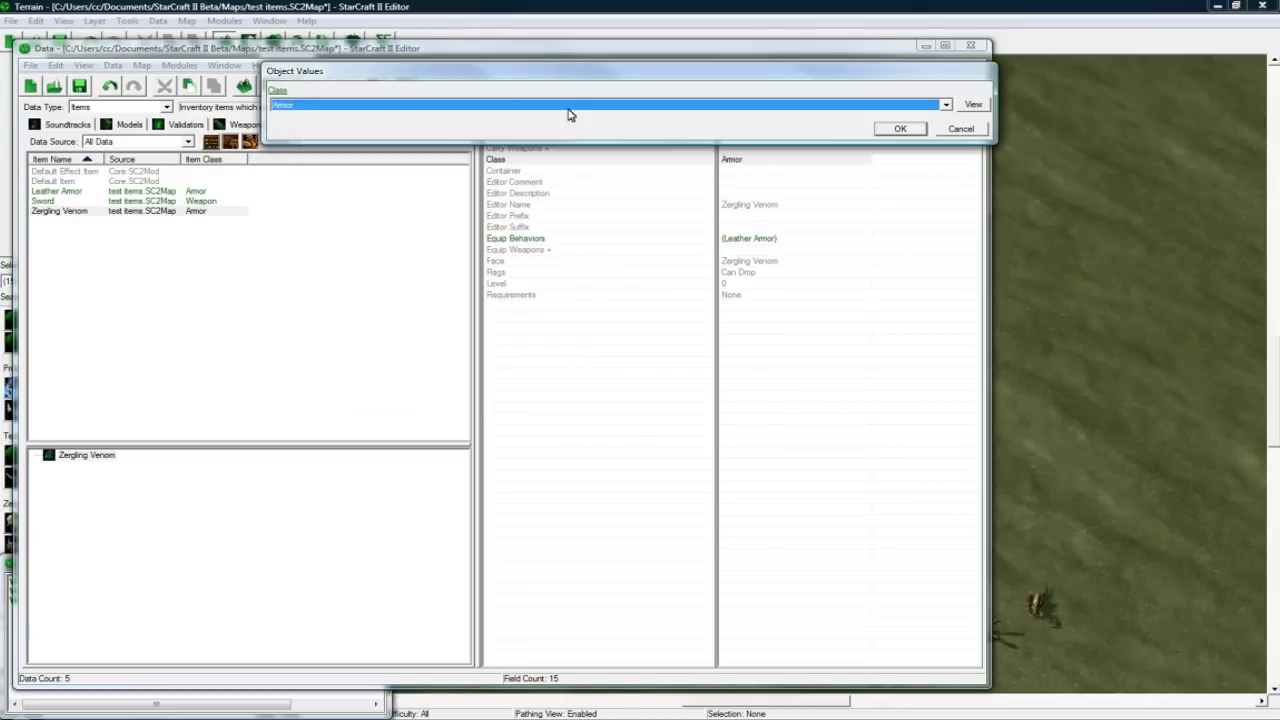
{"action": "left_click", "coordinate": [896, 129]}
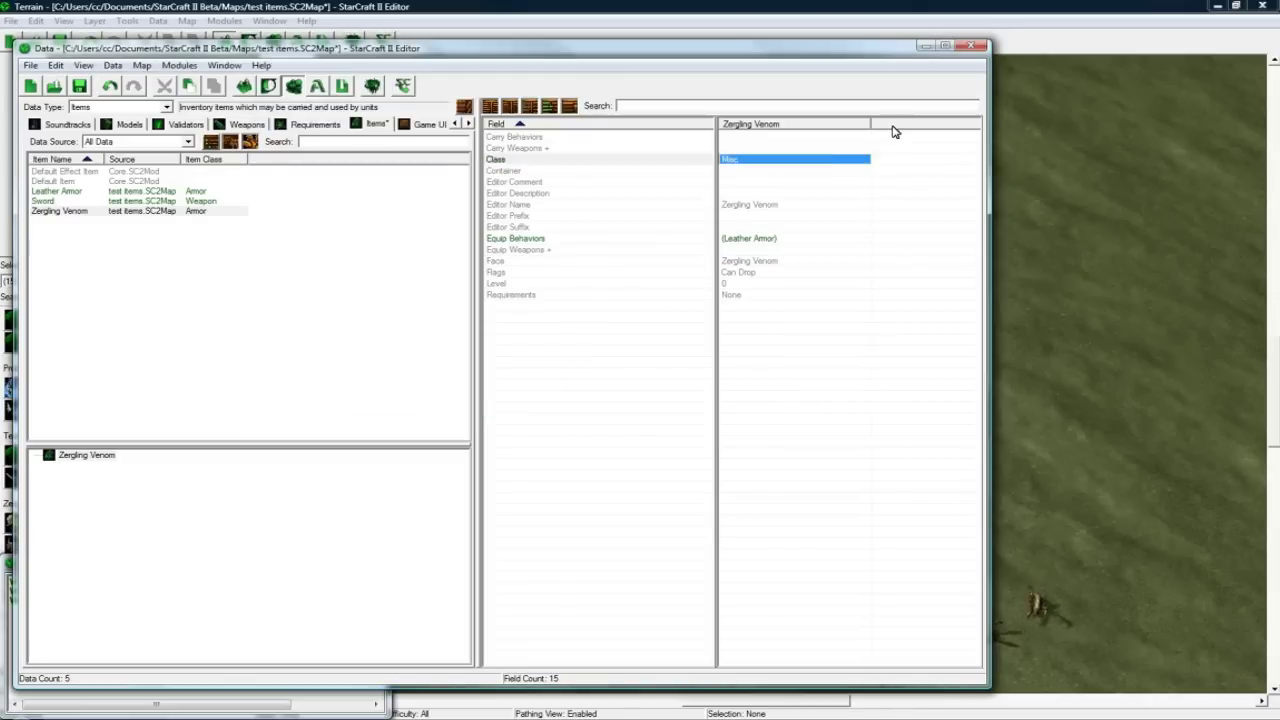
- Remove Leather Armor from the item's Equip Behaviors and save the map
{"action": "double_click", "coordinate": [765, 240]}
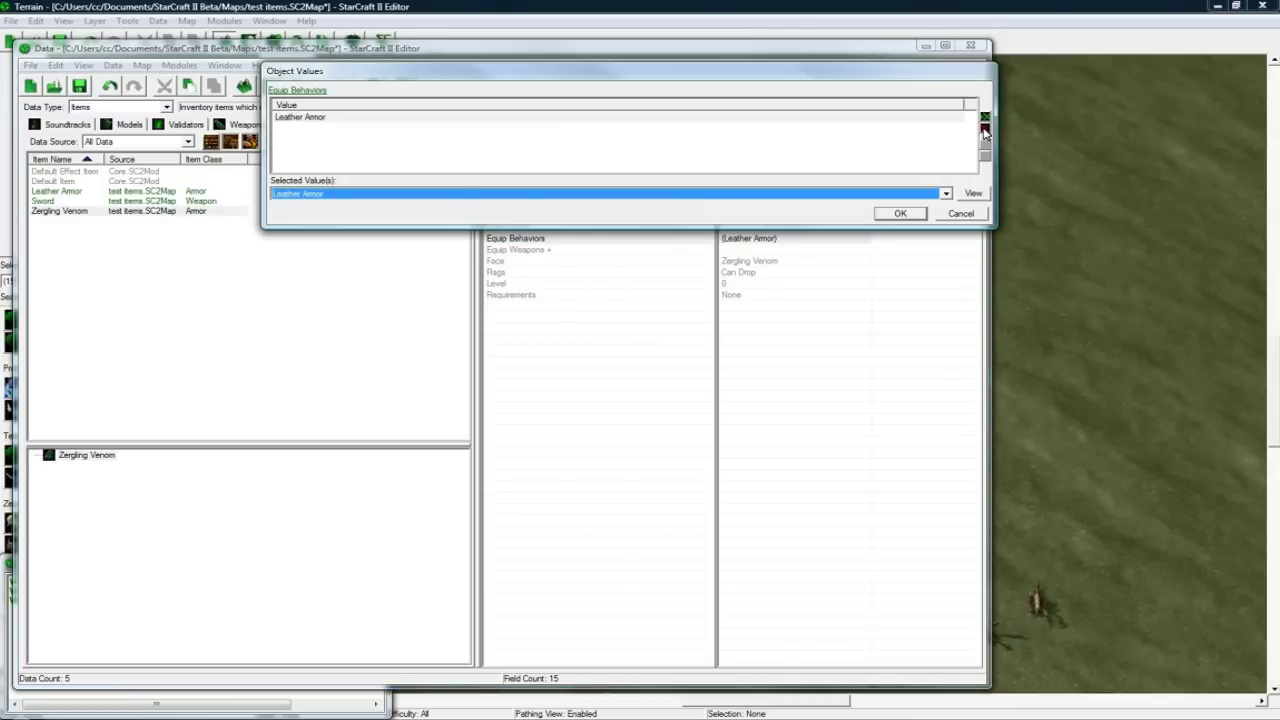
{"action": "left_click", "coordinate": [985, 129]}
{"action": "left_click", "coordinate": [899, 213]}
{"action": "left_click", "coordinate": [773, 273]}
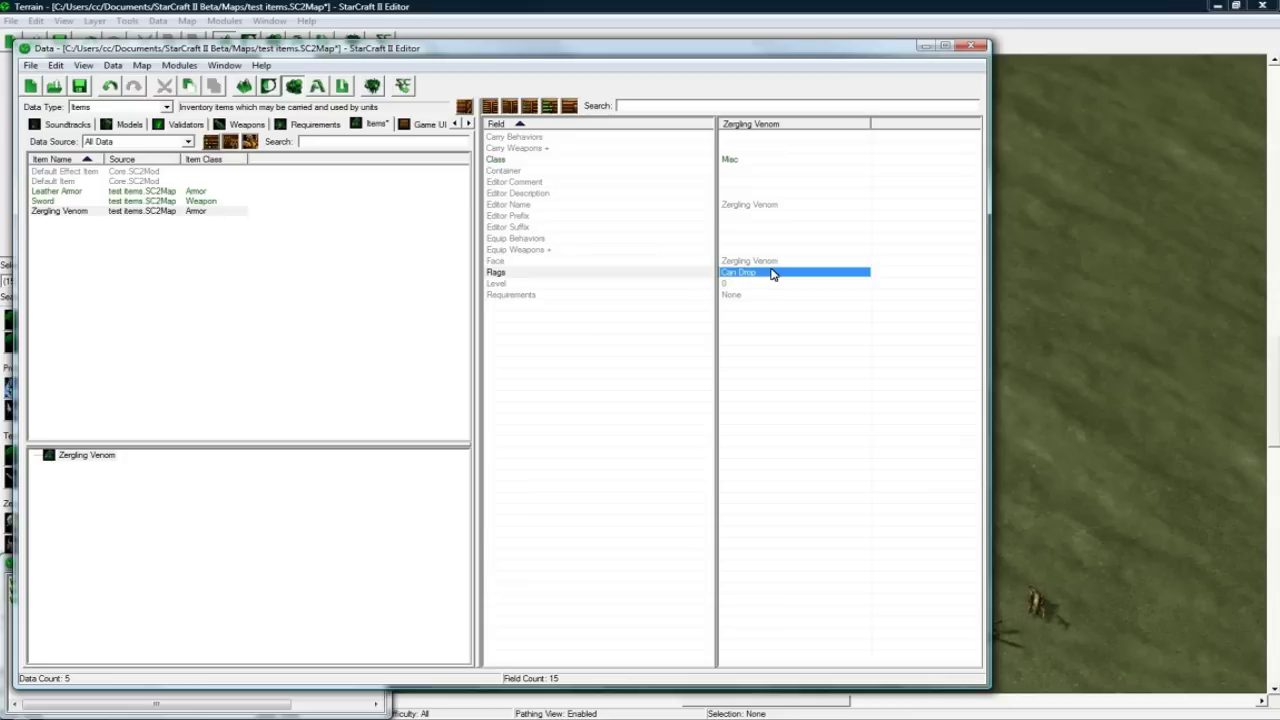
{"action": "key", "text": "ctrl+s"}
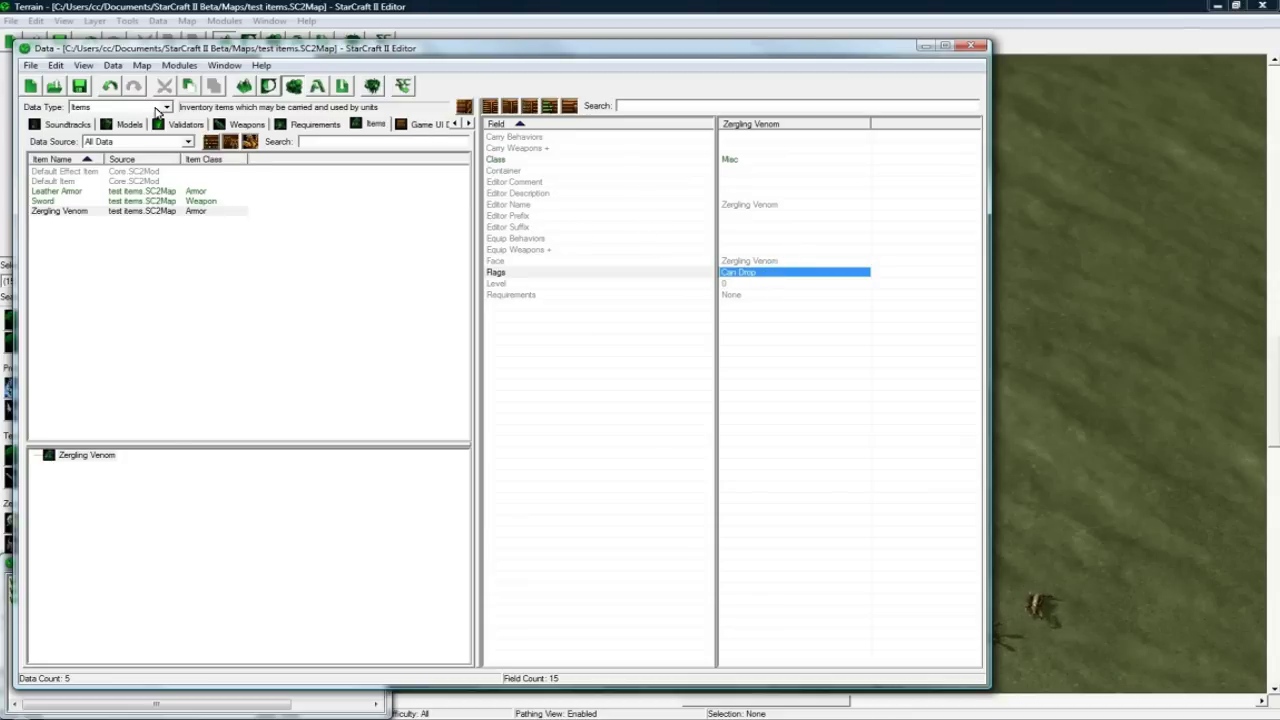
- In Units data, add a new unit named Sword with the suggested ID Sword
{"action": "left_click", "coordinate": [160, 107]}
{"action": "scroll", "coordinate": [100, 200], "scroll_direction": "up", "scroll_amount": 2}
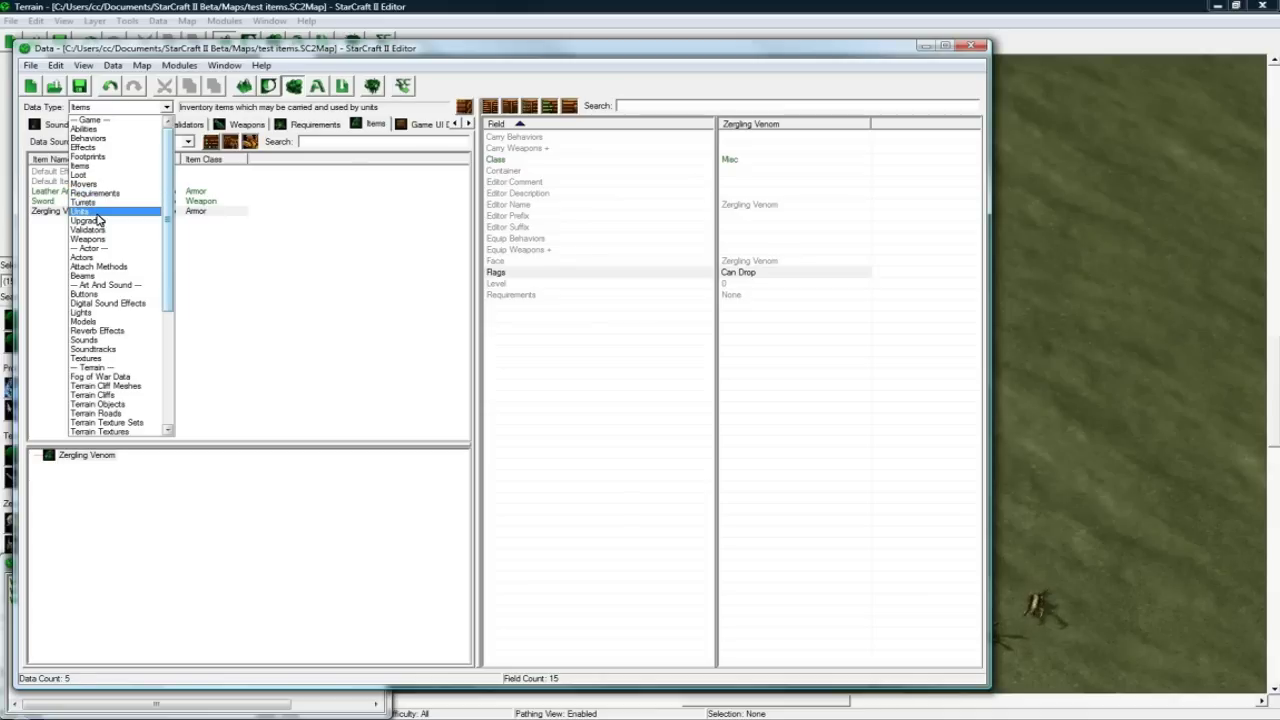
{"action": "left_click", "coordinate": [103, 212]}
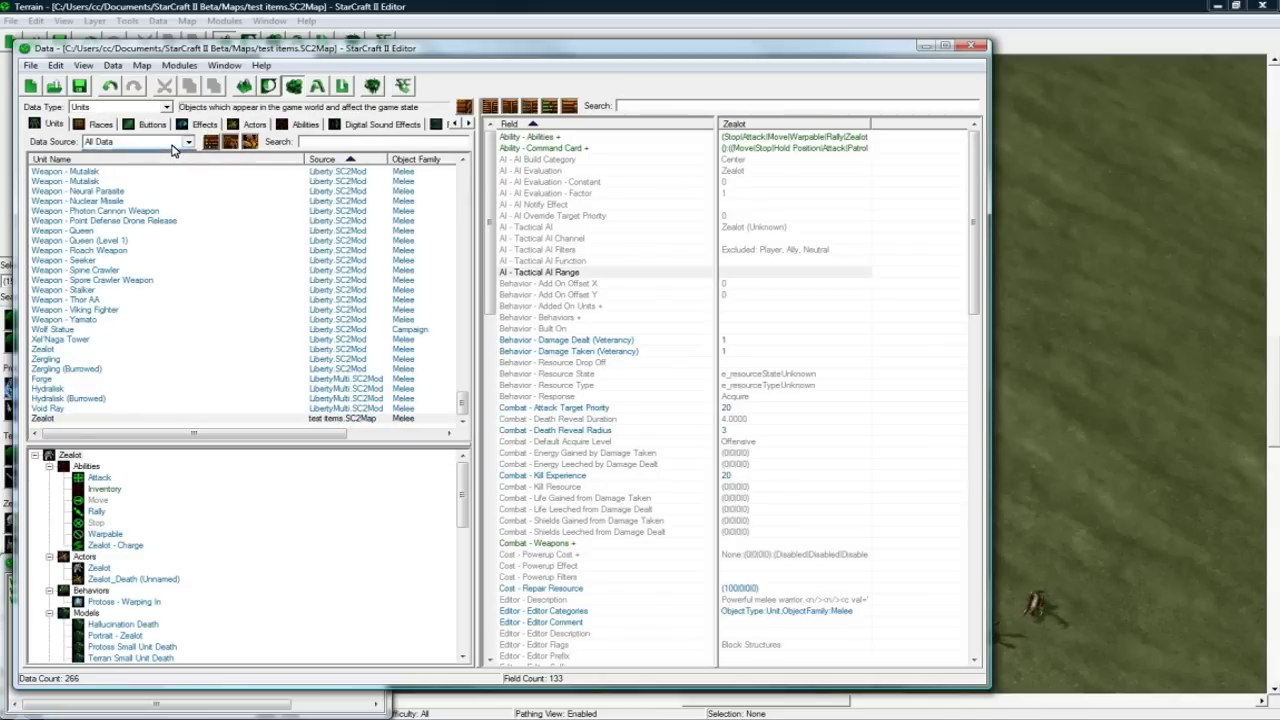
{"action": "left_click", "coordinate": [127, 204]}
{"action": "right_click", "coordinate": [127, 204]}
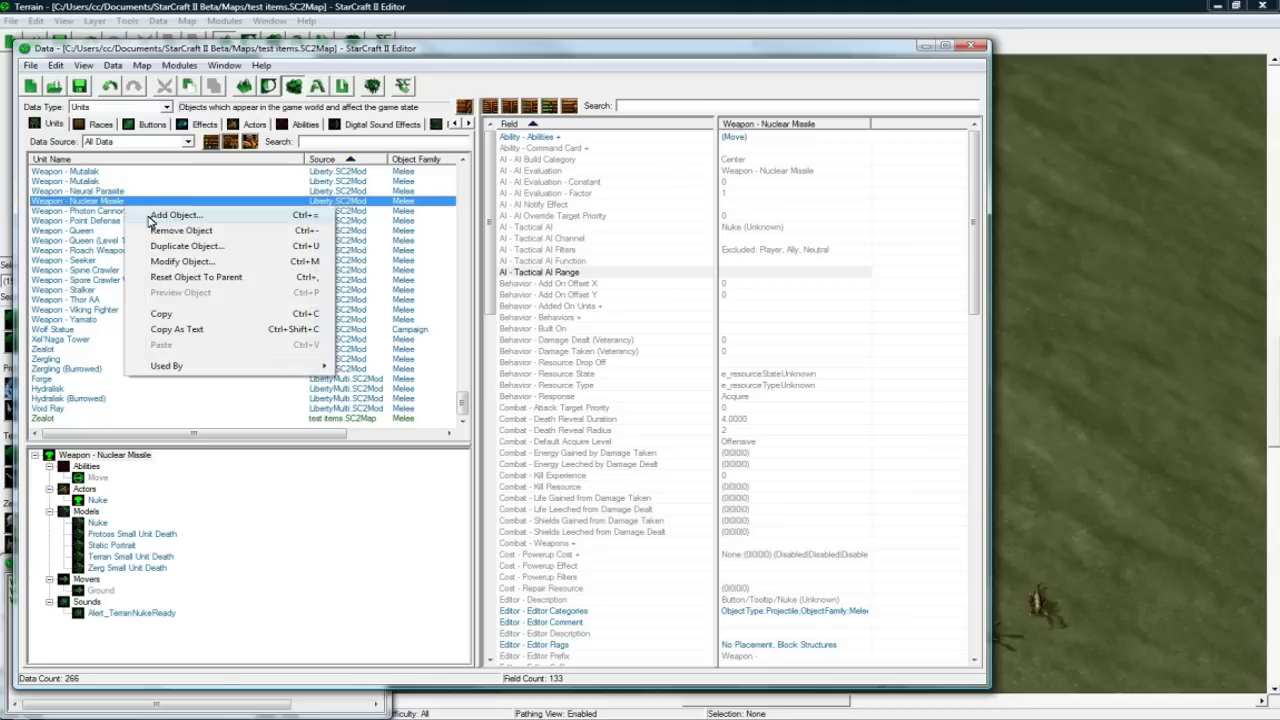
{"action": "left_click", "coordinate": [145, 216]}
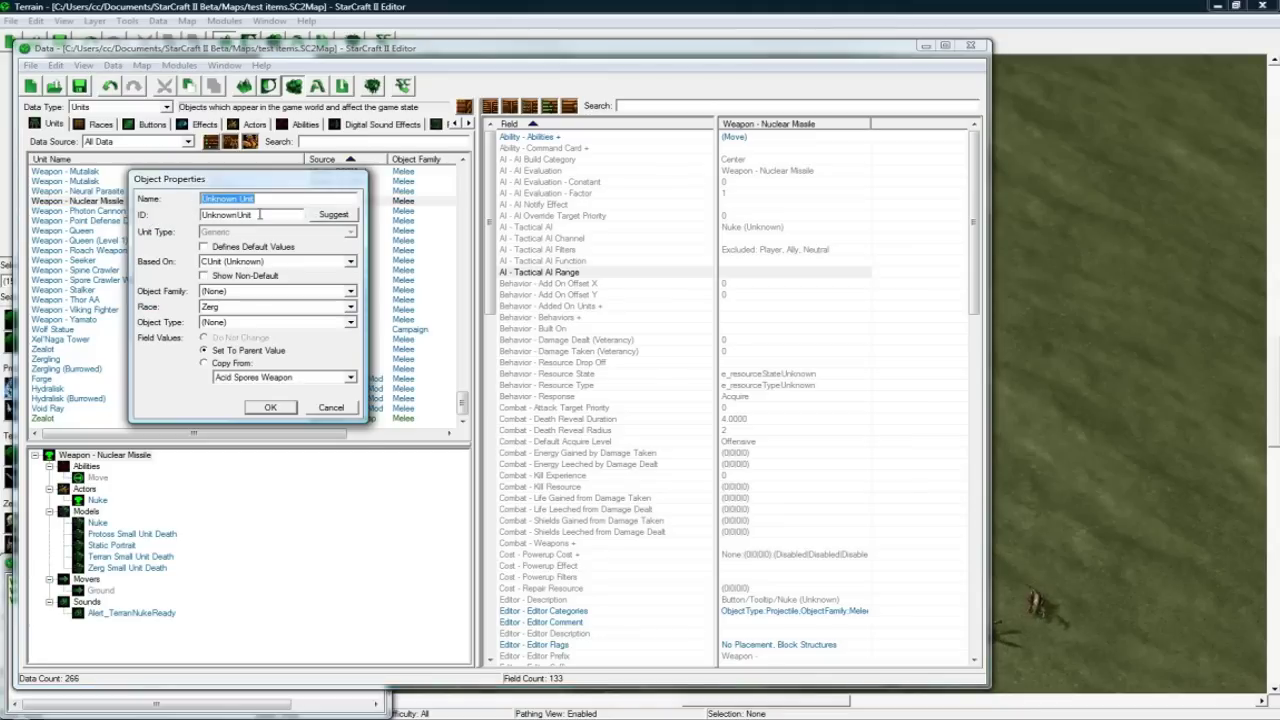
{"action": "type", "text": "Sword"}
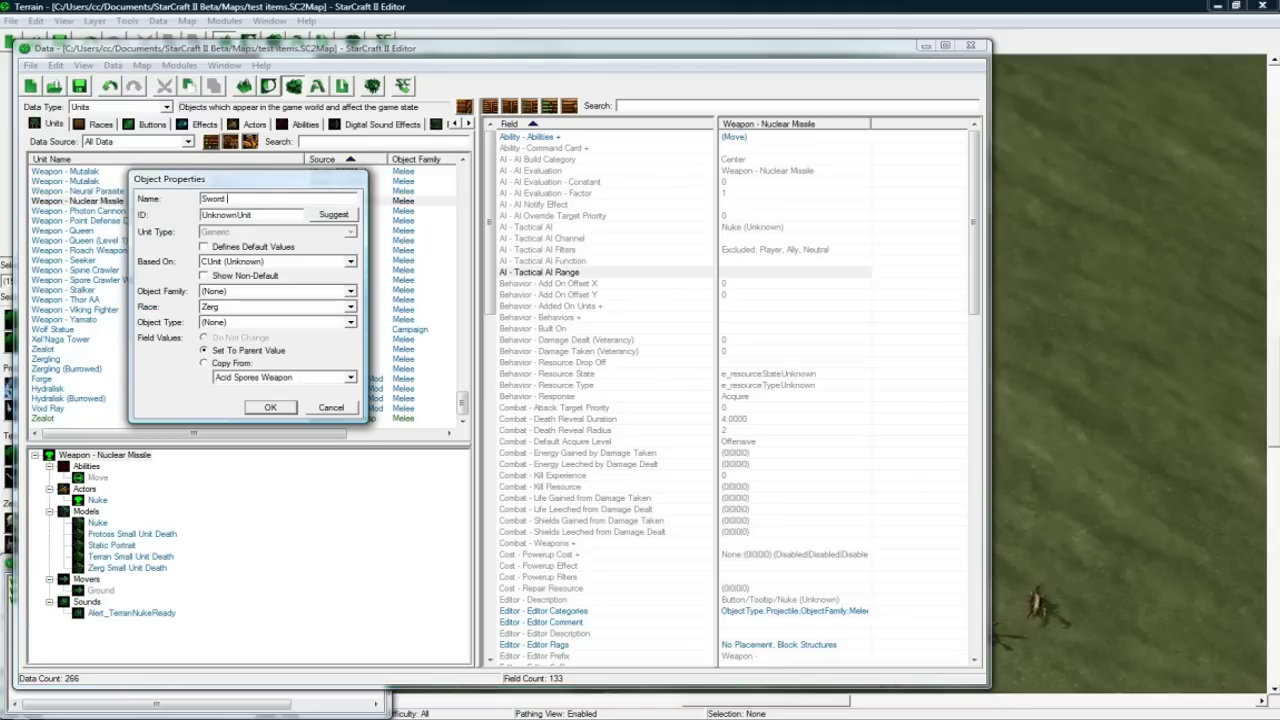
{"action": "left_click", "coordinate": [333, 214]}
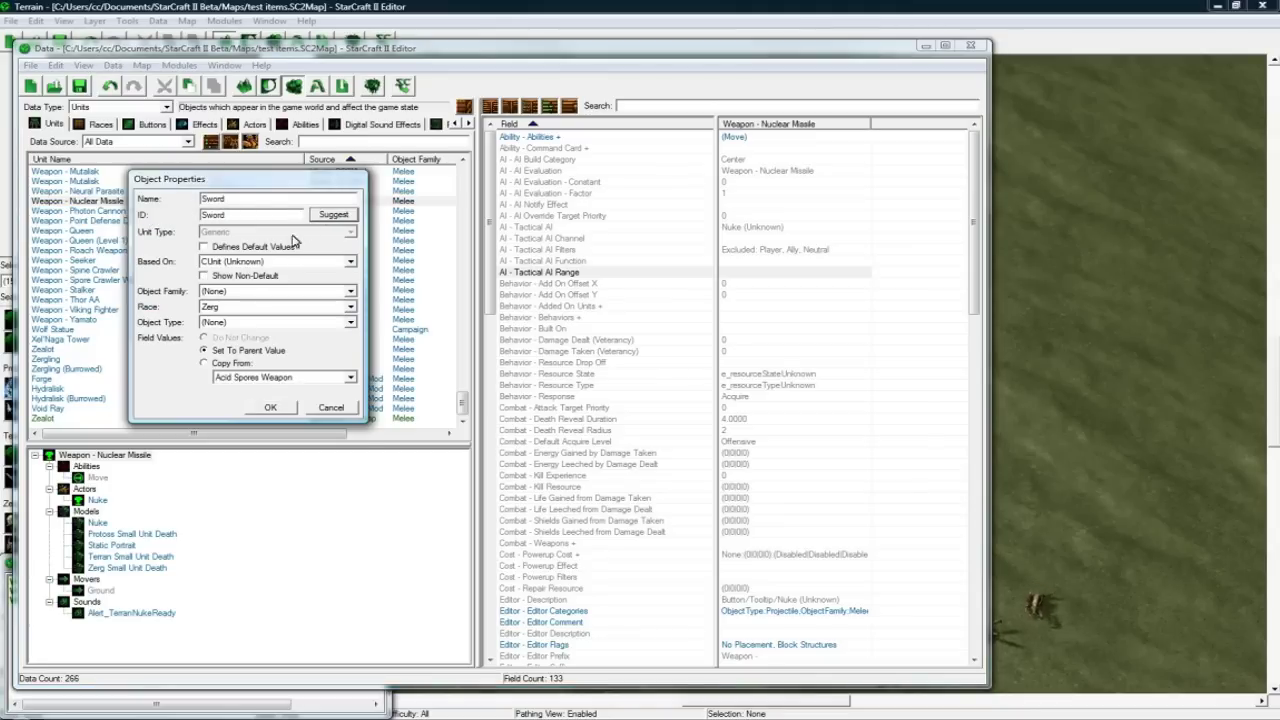
- Base the Sword unit on ITEM with object type Item and create it
{"action": "left_click", "coordinate": [262, 262]}
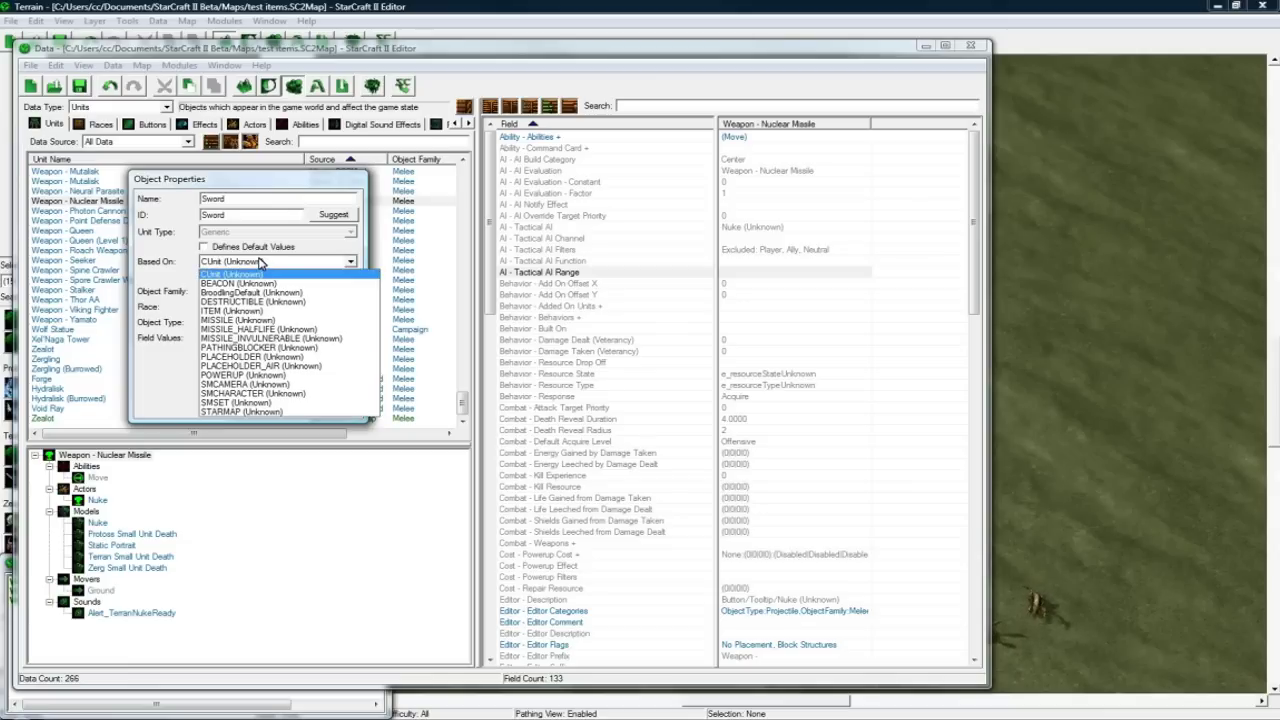
{"action": "left_click", "coordinate": [258, 262]}
{"action": "left_click", "coordinate": [250, 311]}
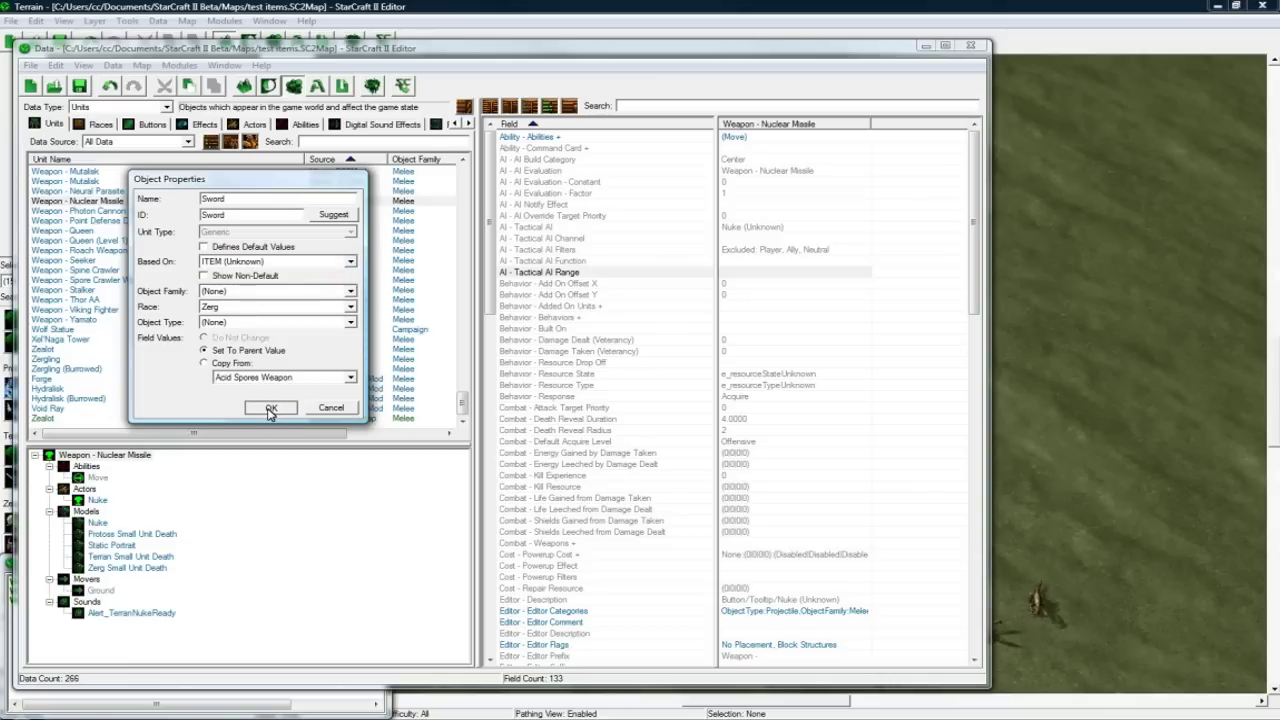
{"action": "left_click", "coordinate": [229, 324]}
{"action": "left_click", "coordinate": [228, 376]}
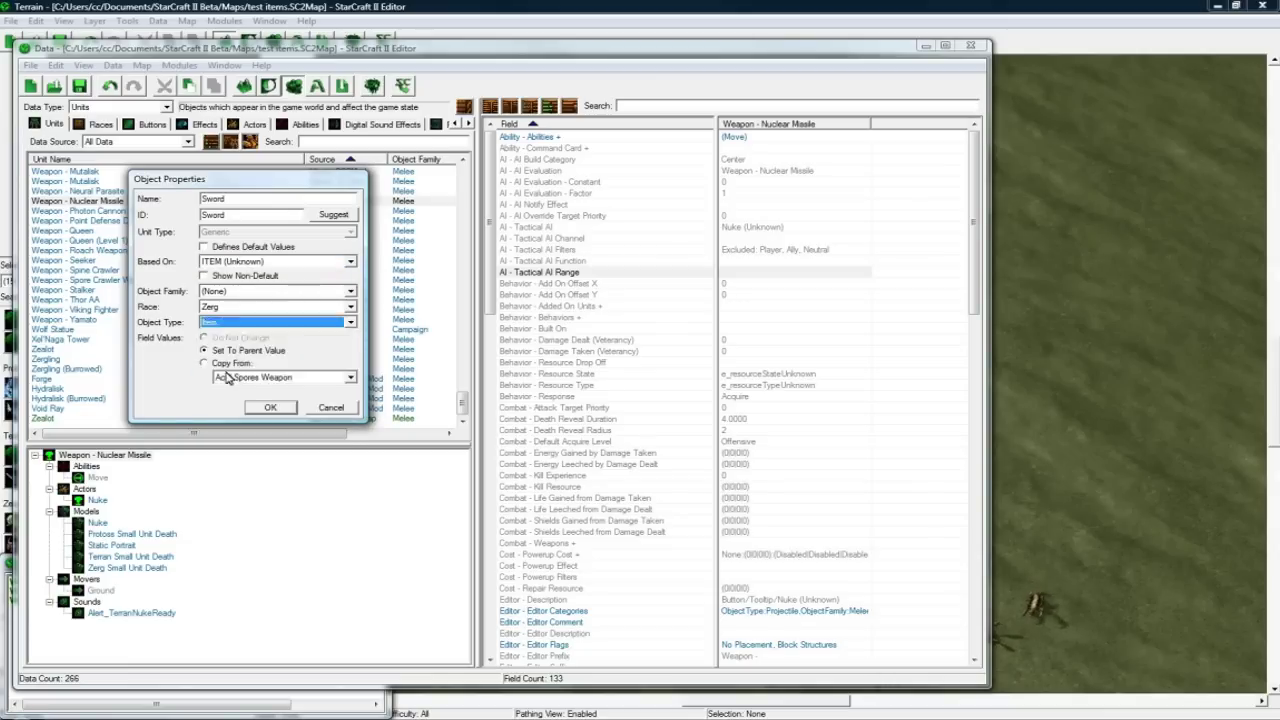
{"action": "left_click", "coordinate": [262, 408]}
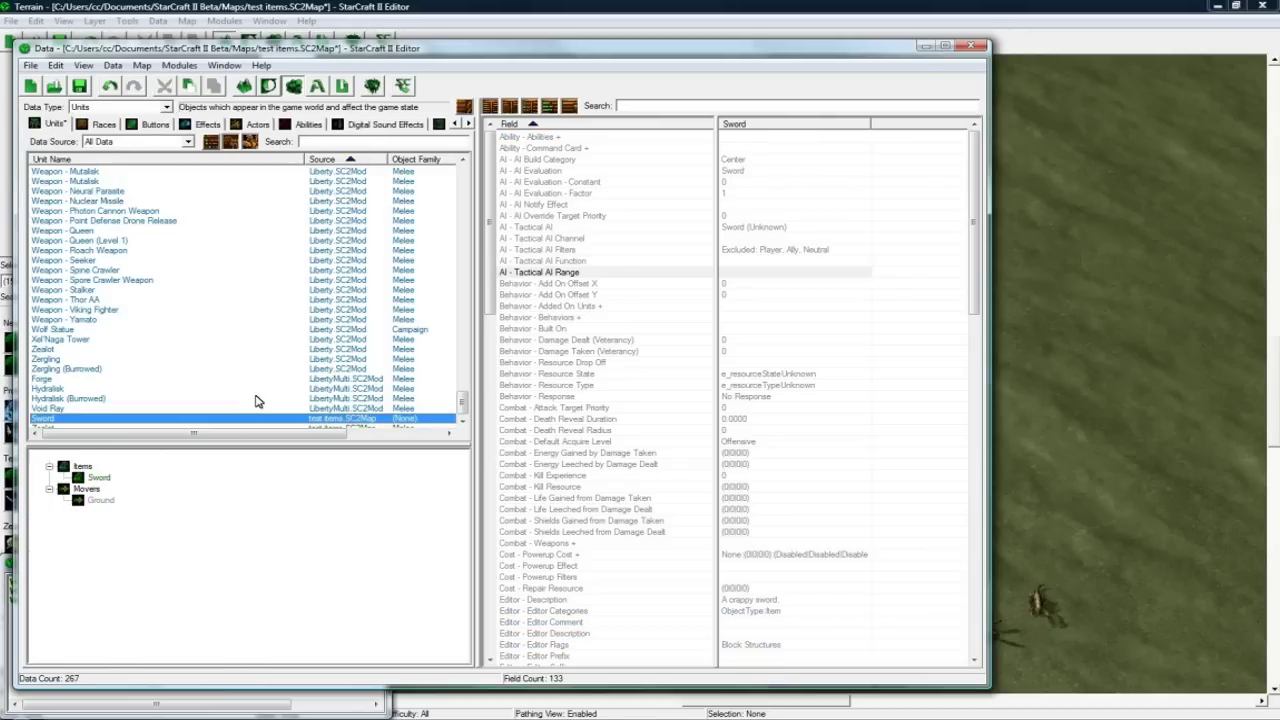
- Review the Sword unit's AI evaluation, race and Item fields without changes
{"action": "left_click", "coordinate": [813, 182]}
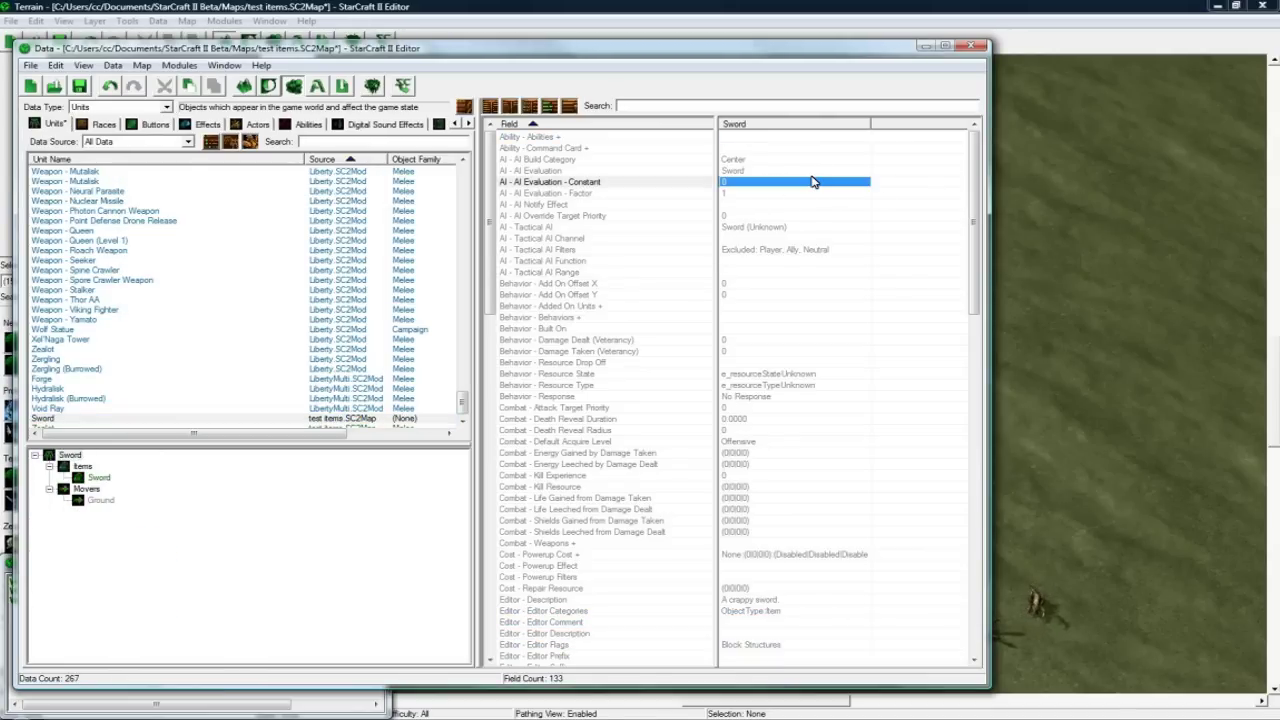
{"action": "scroll", "coordinate": [744, 323], "scroll_direction": "down", "scroll_amount": 15}
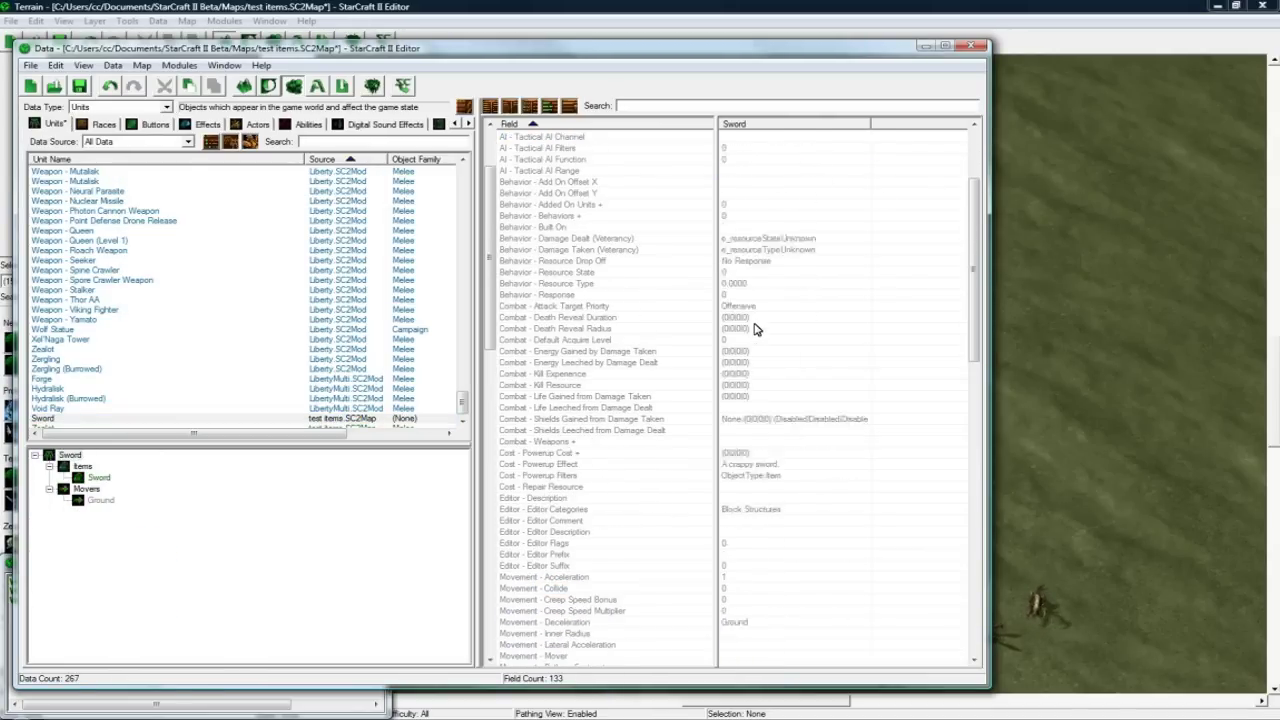
{"action": "scroll", "coordinate": [763, 350], "scroll_direction": "down", "scroll_amount": 5}
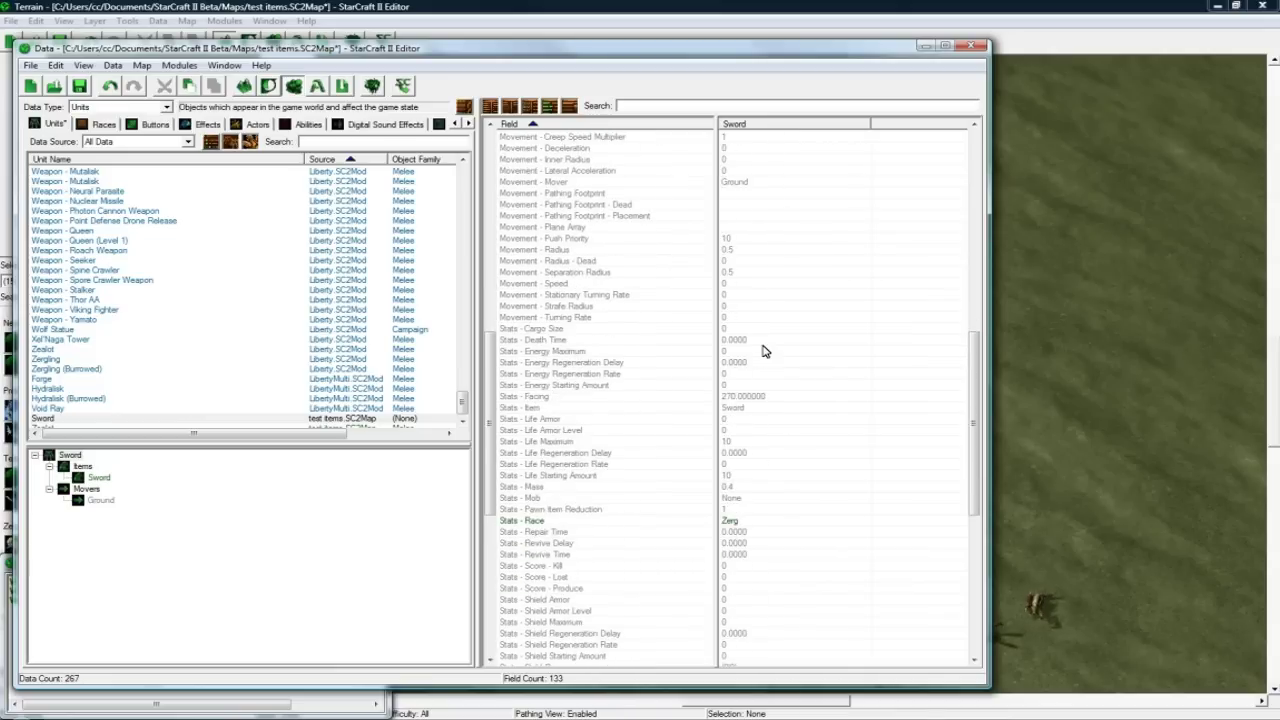
{"action": "left_click", "coordinate": [760, 420]}
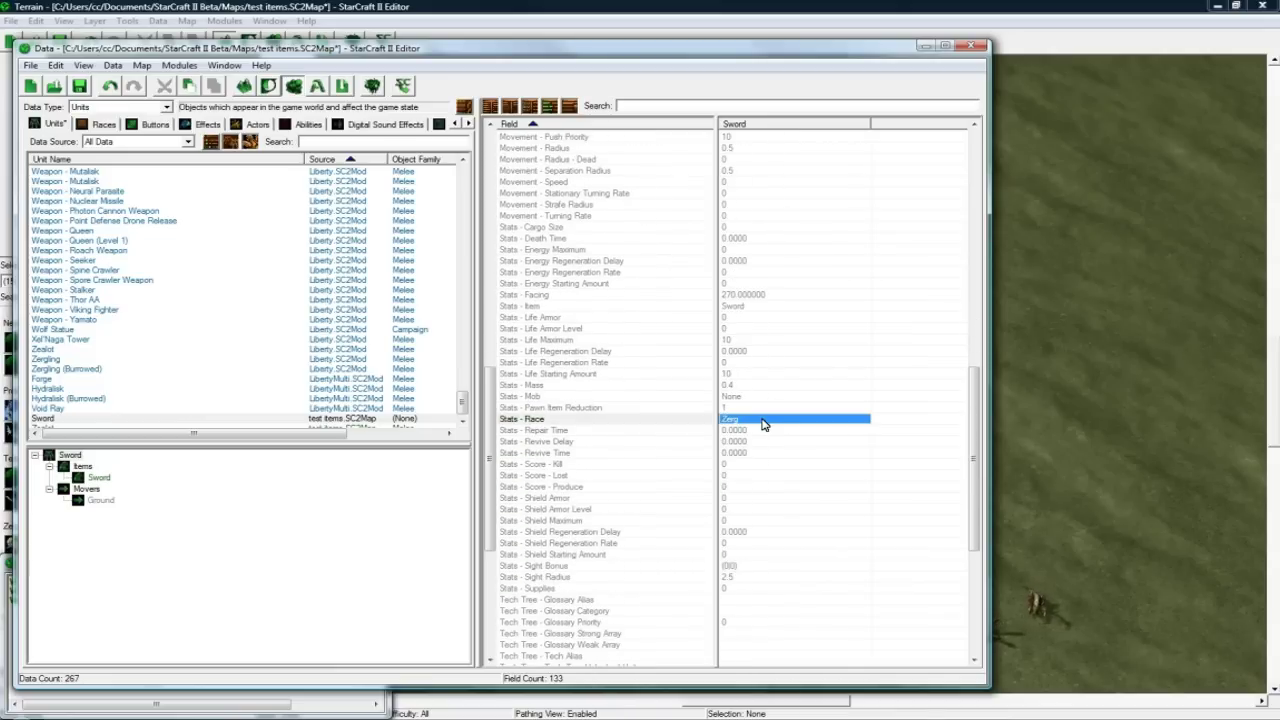
{"action": "scroll", "coordinate": [760, 424], "scroll_direction": "down", "scroll_amount": 1}
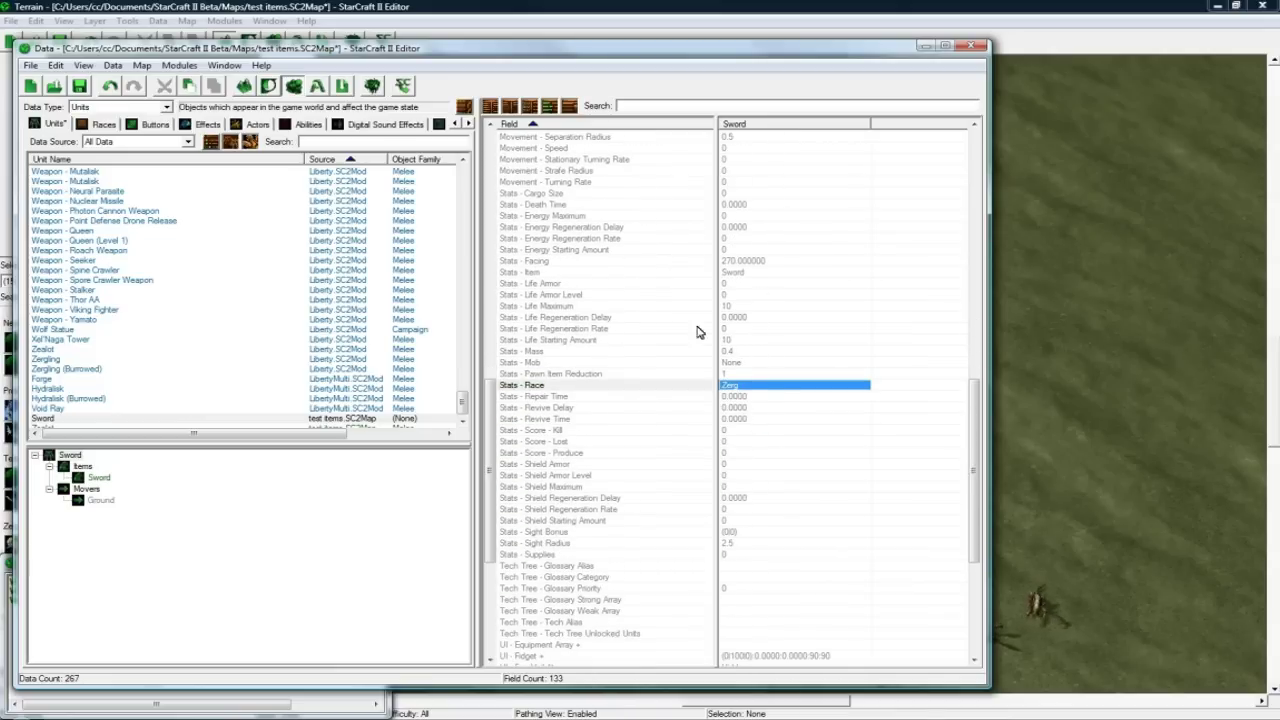
{"action": "double_click", "coordinate": [740, 272]}
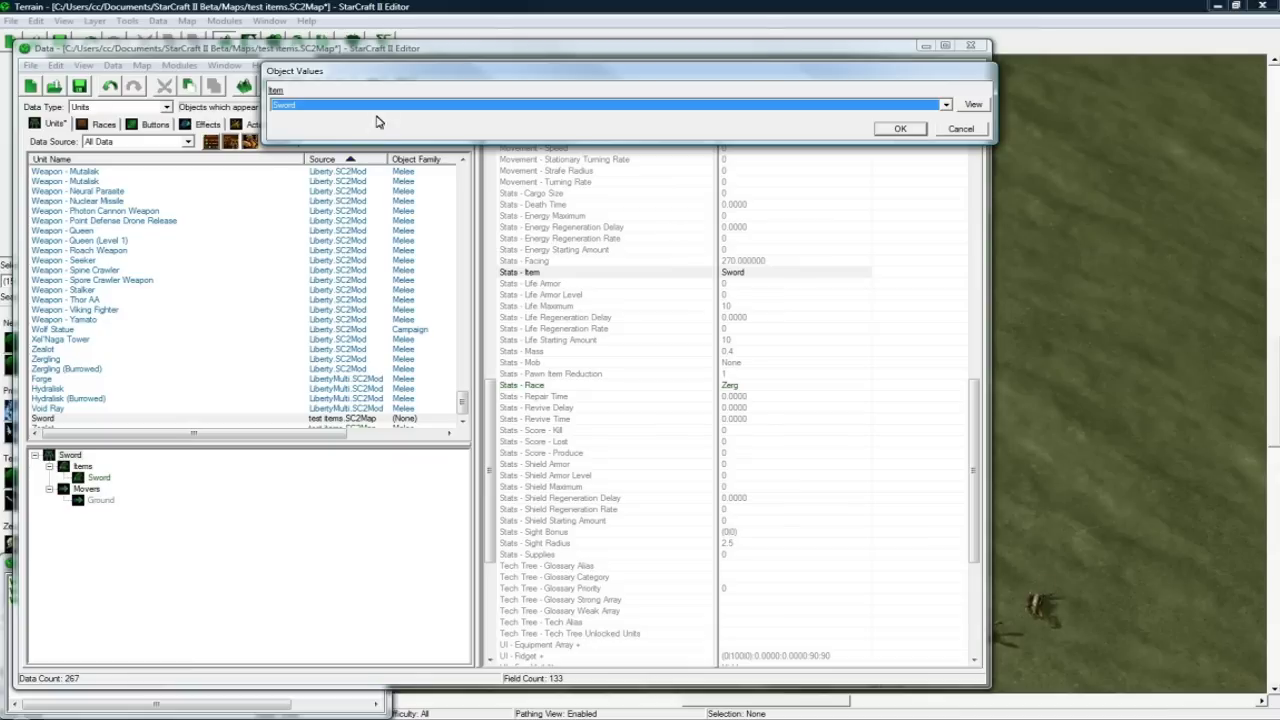
{"action": "left_click", "coordinate": [958, 130]}
- Inspect the Sword's Revive Time and Unit - Flags, leaving the flags unchanged
{"action": "left_click", "coordinate": [745, 418]}
{"action": "scroll", "coordinate": [745, 420], "scroll_direction": "down", "scroll_amount": 7}
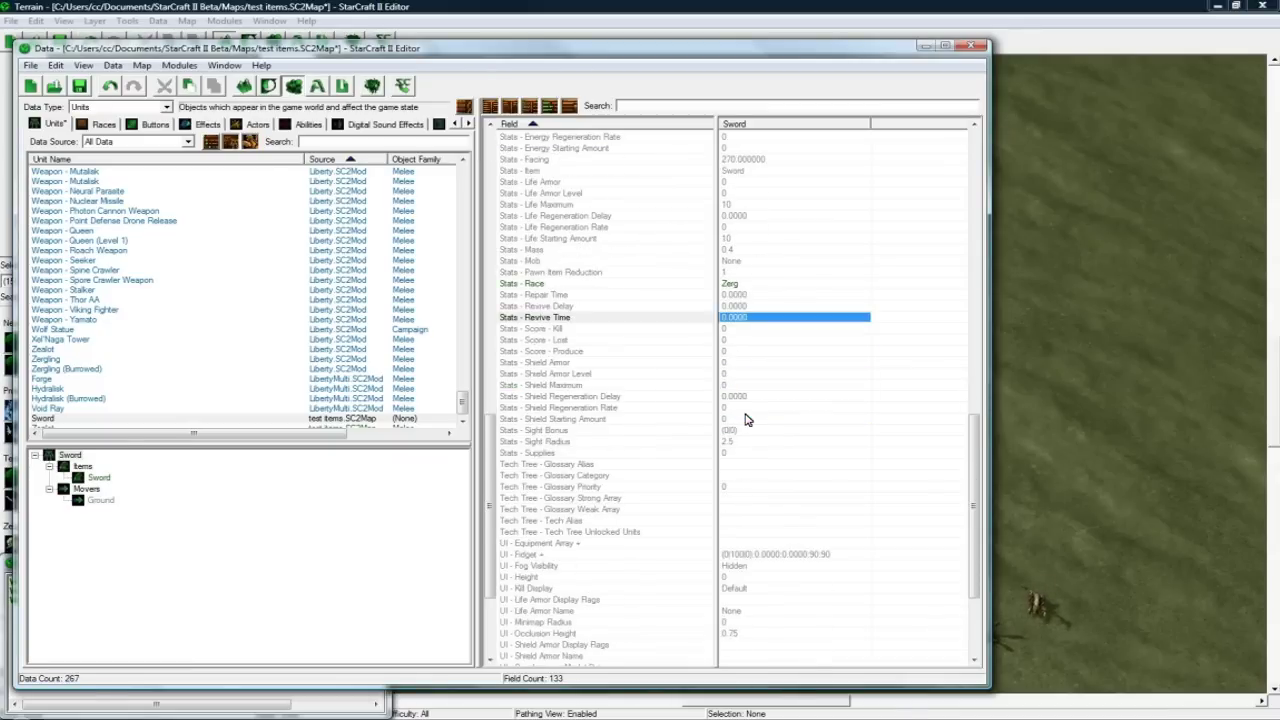
{"action": "scroll", "coordinate": [745, 420], "scroll_direction": "down", "scroll_amount": 1}
{"action": "left_click", "coordinate": [762, 547]}
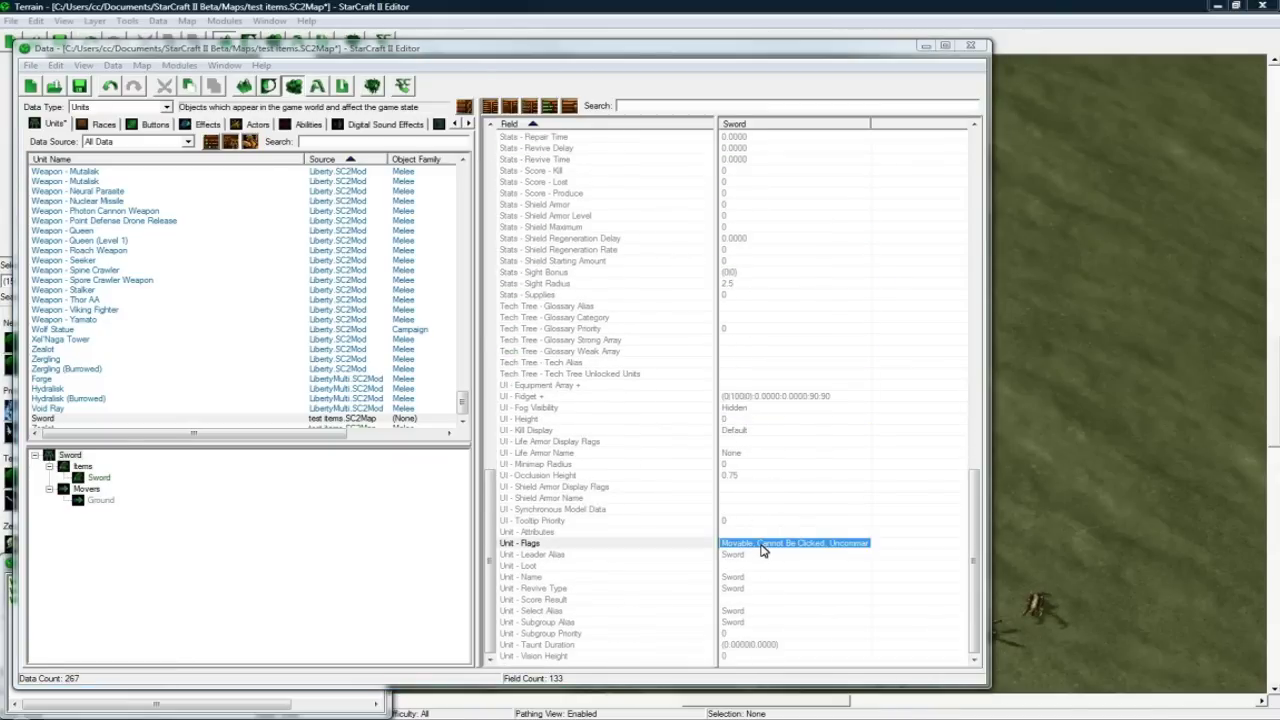
{"action": "double_click", "coordinate": [762, 547]}
{"action": "scroll", "coordinate": [463, 306], "scroll_direction": "down", "scroll_amount": 5}
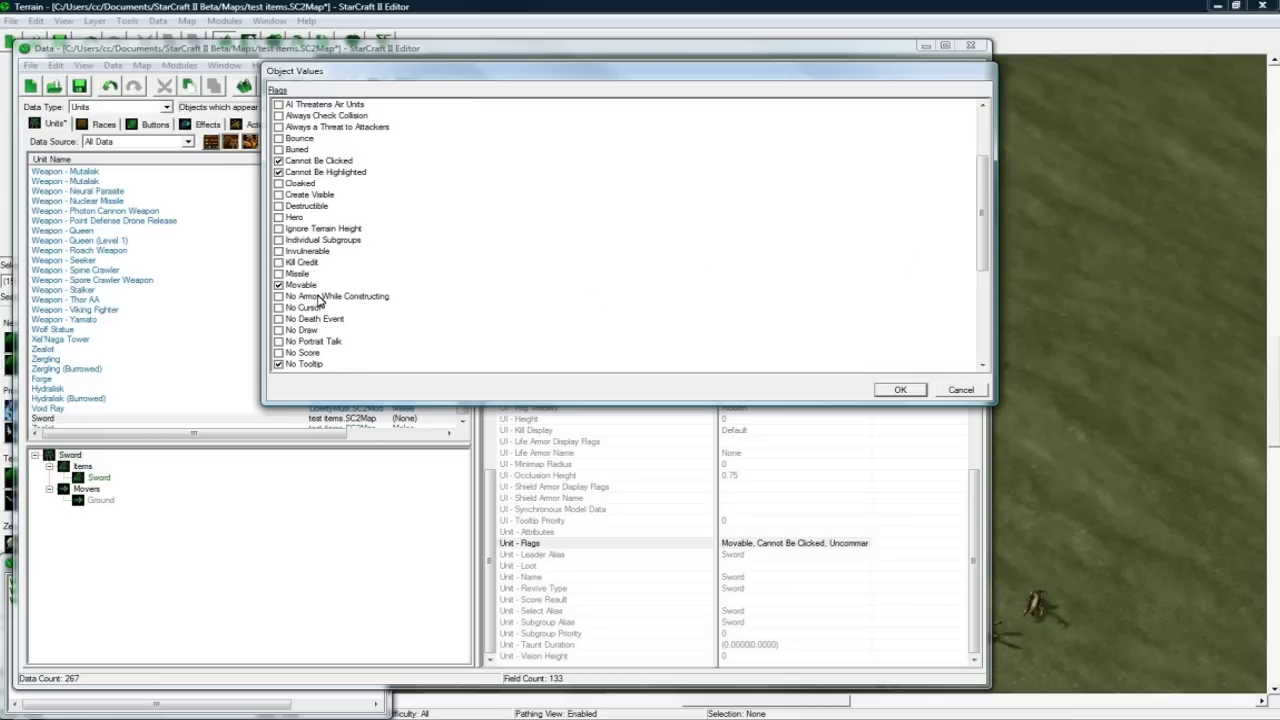
{"action": "left_click", "coordinate": [910, 395]}
{"action": "left_click_drag", "start_coordinate": [980, 486], "coordinate": [975, 188]}
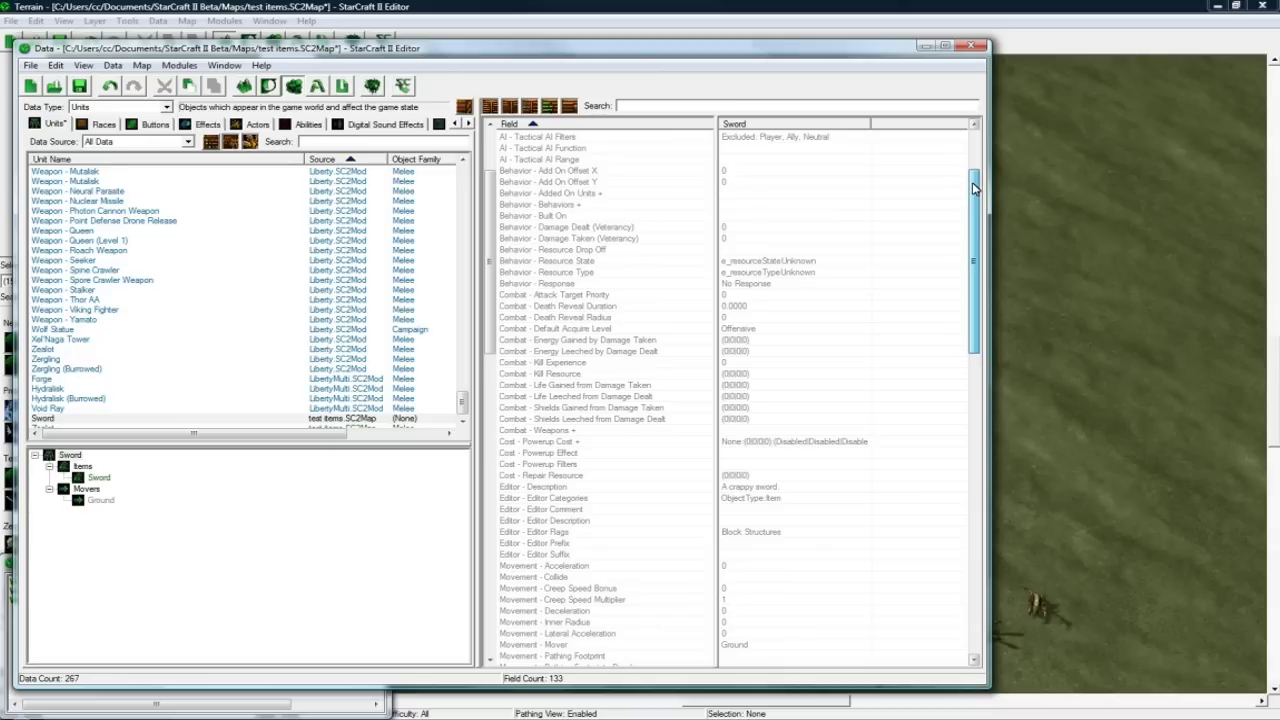
- Set the Sword's repair cost to 10 minerals and save the map
{"action": "double_click", "coordinate": [730, 475]}
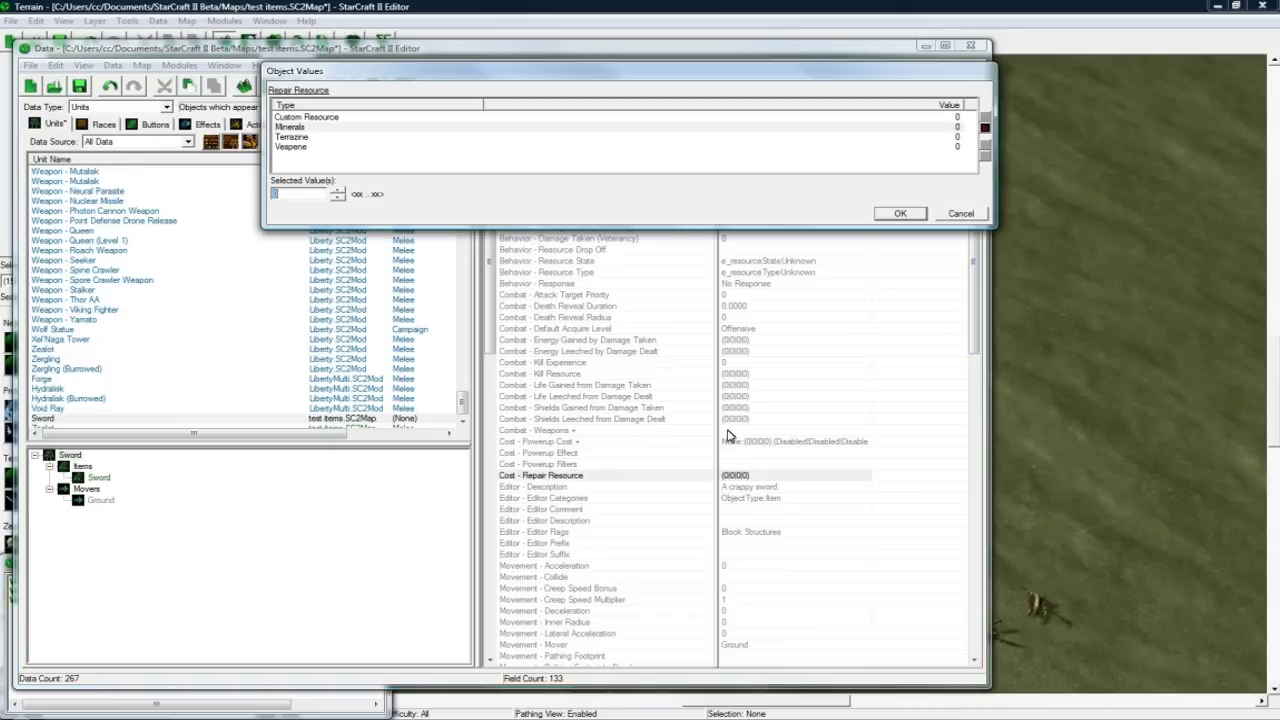
{"action": "left_click", "coordinate": [332, 128]}
{"action": "double_click", "coordinate": [282, 192]}
{"action": "left_click", "coordinate": [900, 213]}
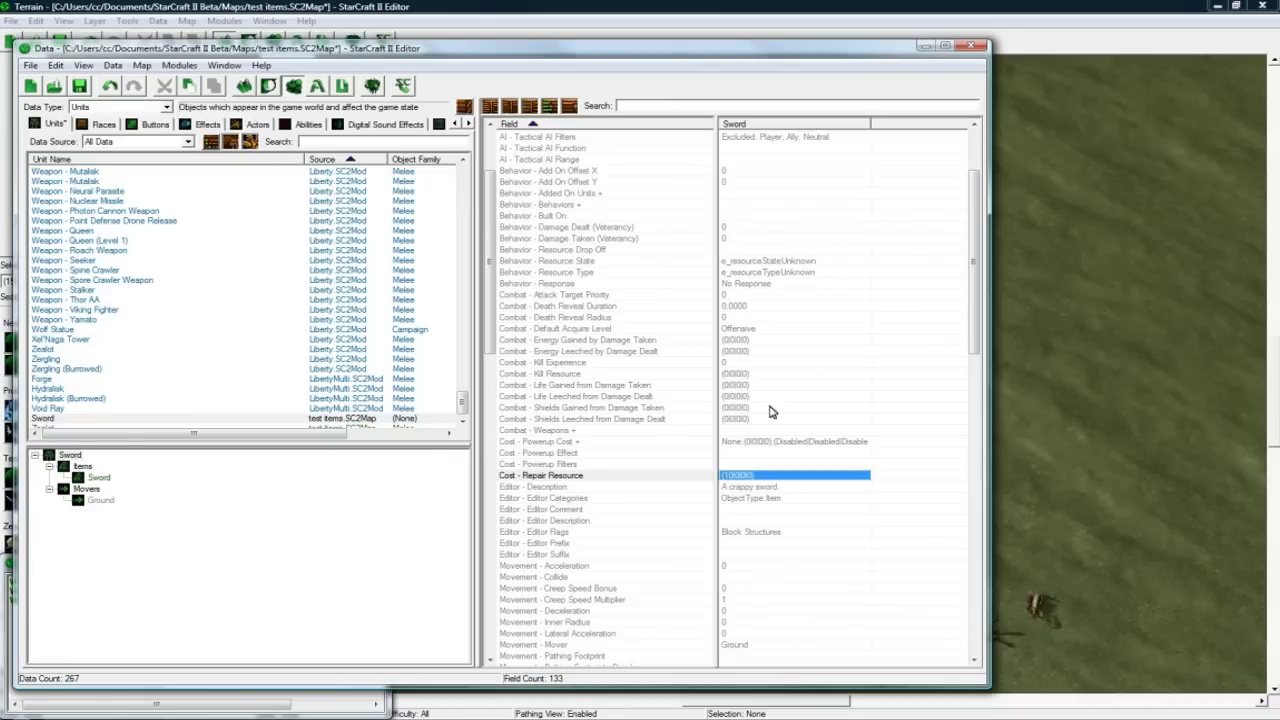
{"action": "key", "text": "ctrl+s"}
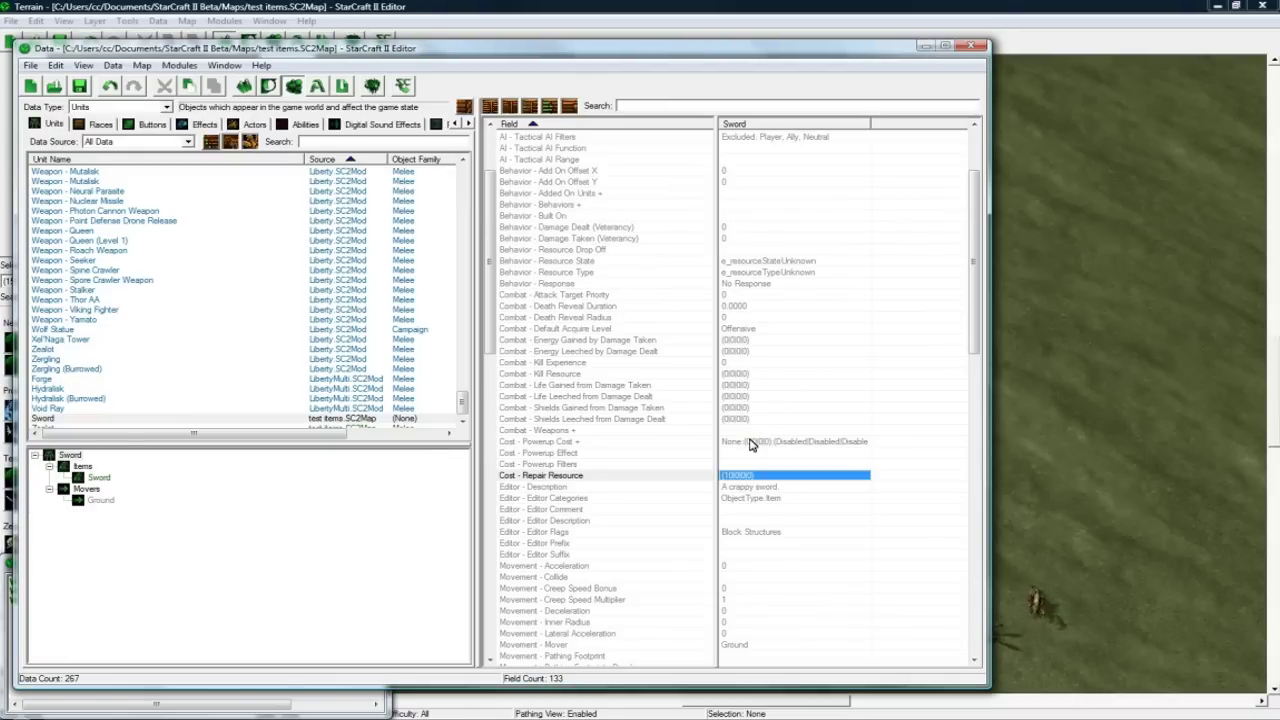
{"action": "left_click", "coordinate": [118, 419]}
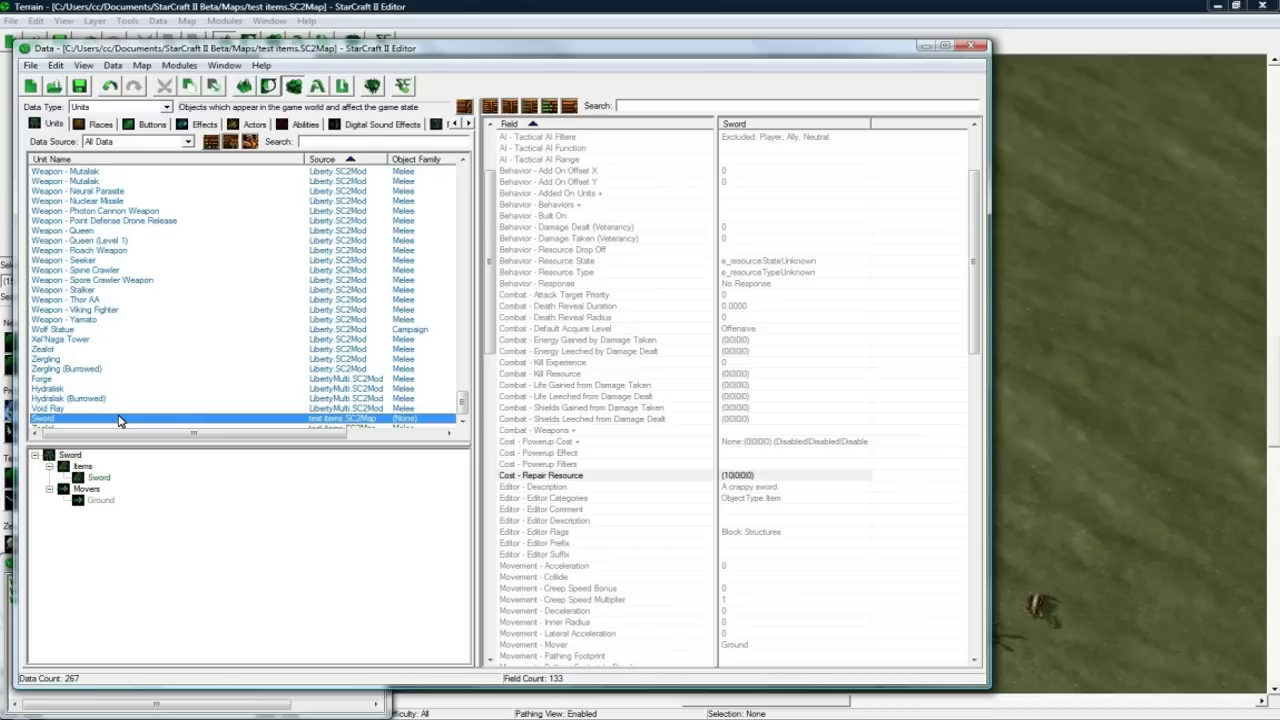
- Duplicate the Sword unit and rename the copy Leather Armor with a suggested ID
{"action": "key", "text": "ctrl+c"}
{"action": "key", "text": "ctrl+v"}
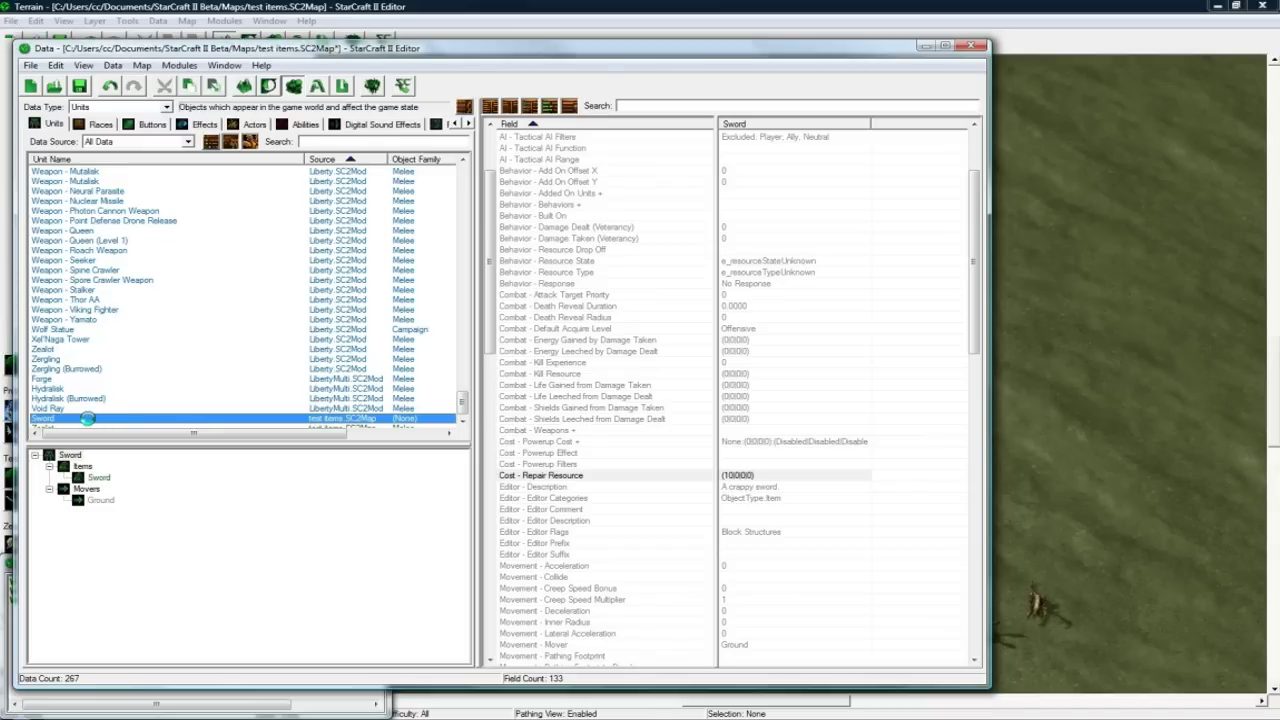
{"action": "double_click", "coordinate": [80, 423]}
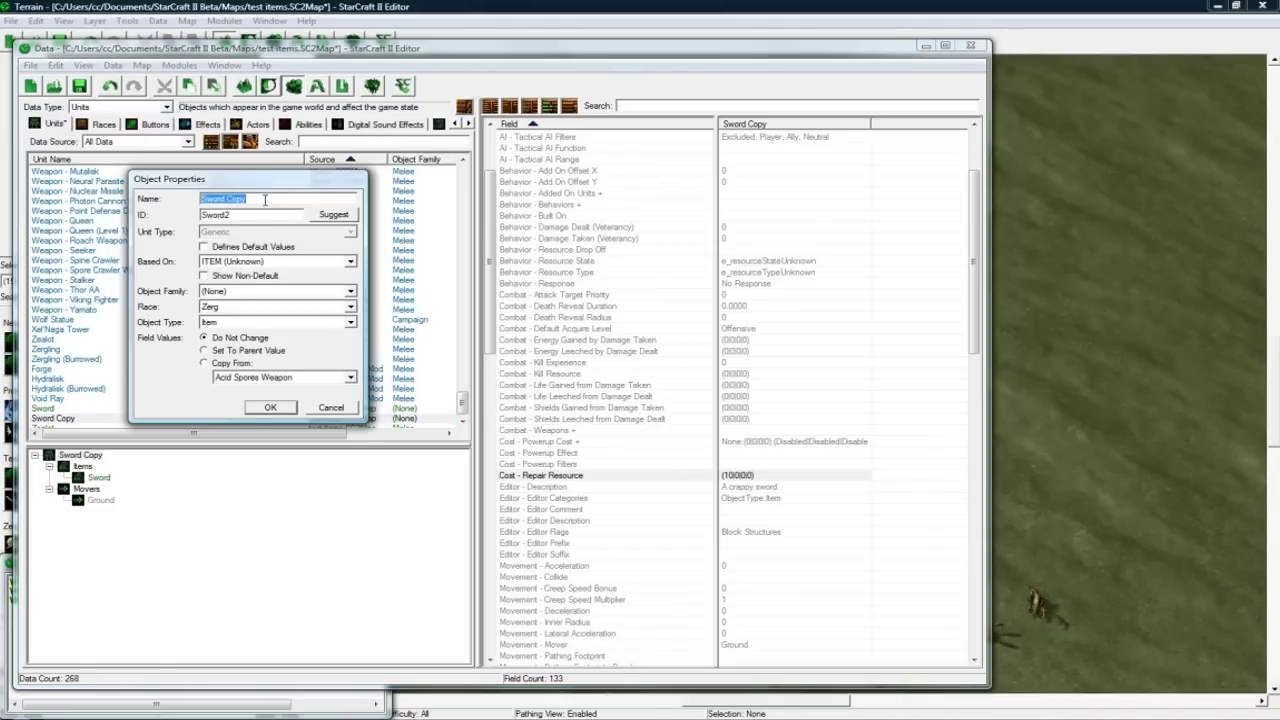
{"action": "type", "text": "Leather Armor"}
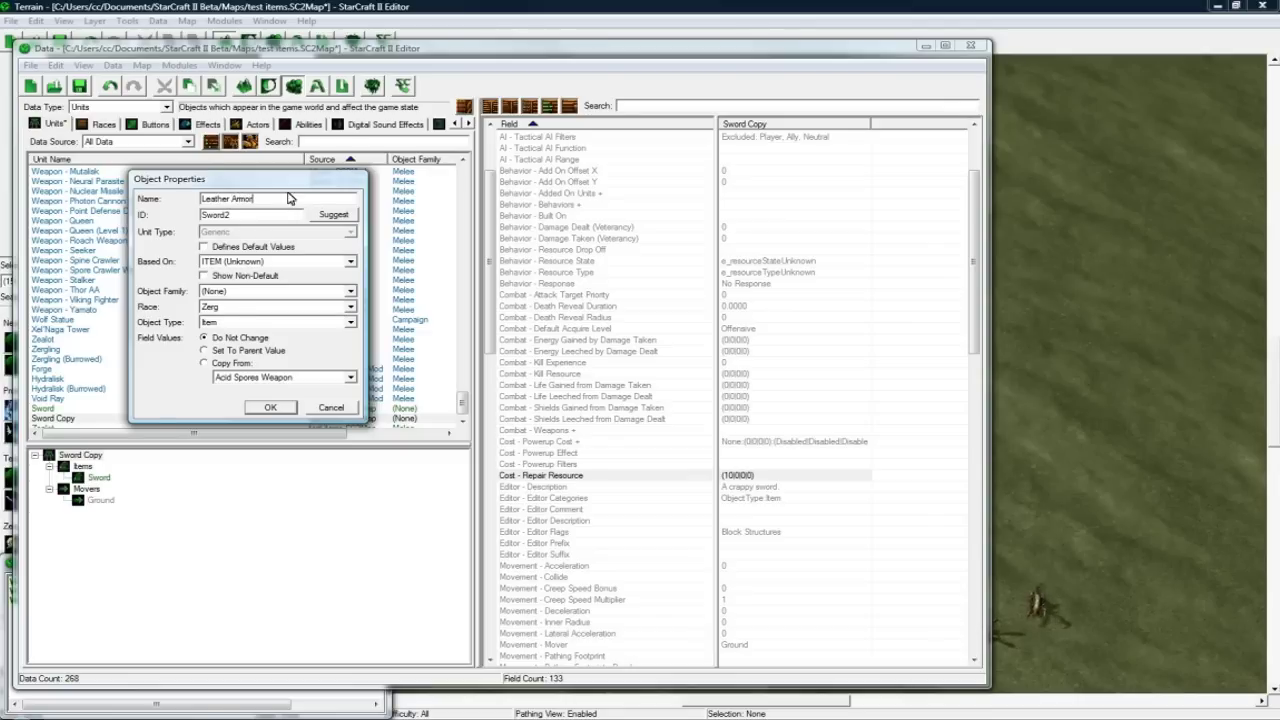
{"action": "left_click", "coordinate": [323, 218]}
{"action": "left_click", "coordinate": [270, 406]}
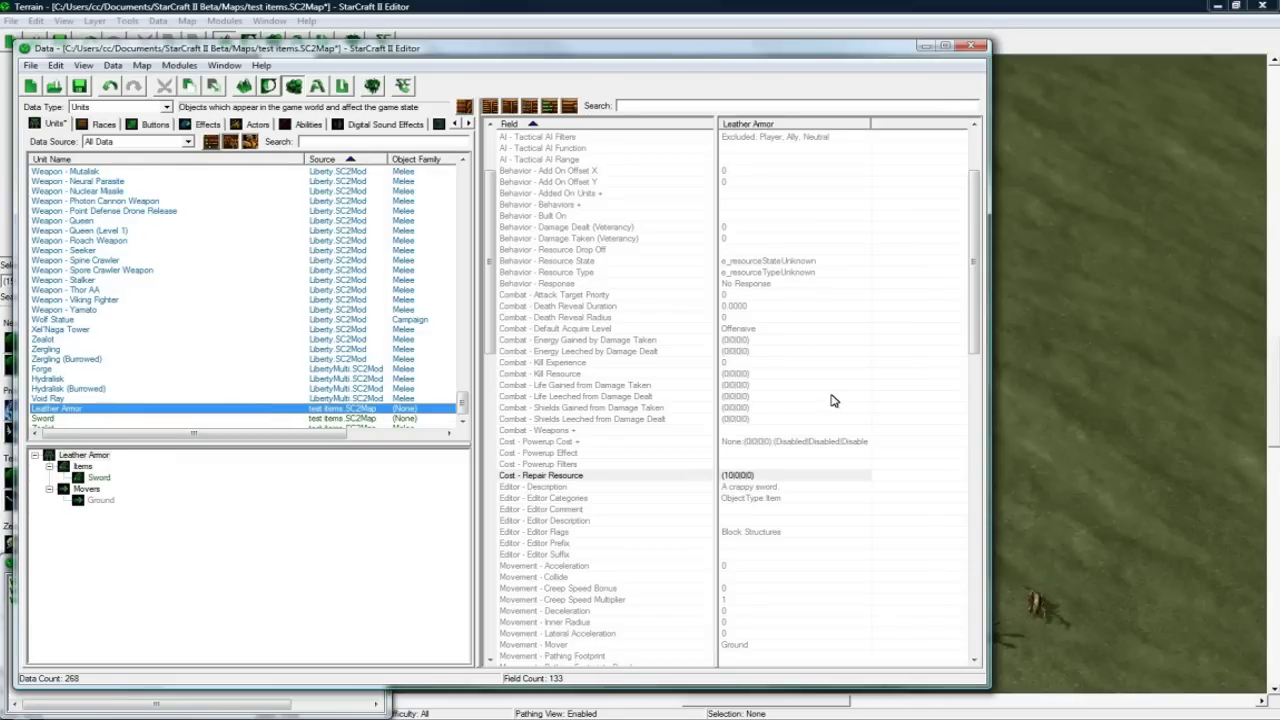
- Set the Leather Armor unit's Stats - Item field to Leather Armor
{"action": "left_click", "coordinate": [800, 476]}
{"action": "scroll", "coordinate": [866, 416], "scroll_direction": "down", "scroll_amount": 6}
{"action": "scroll", "coordinate": [868, 414], "scroll_direction": "down", "scroll_amount": 2}
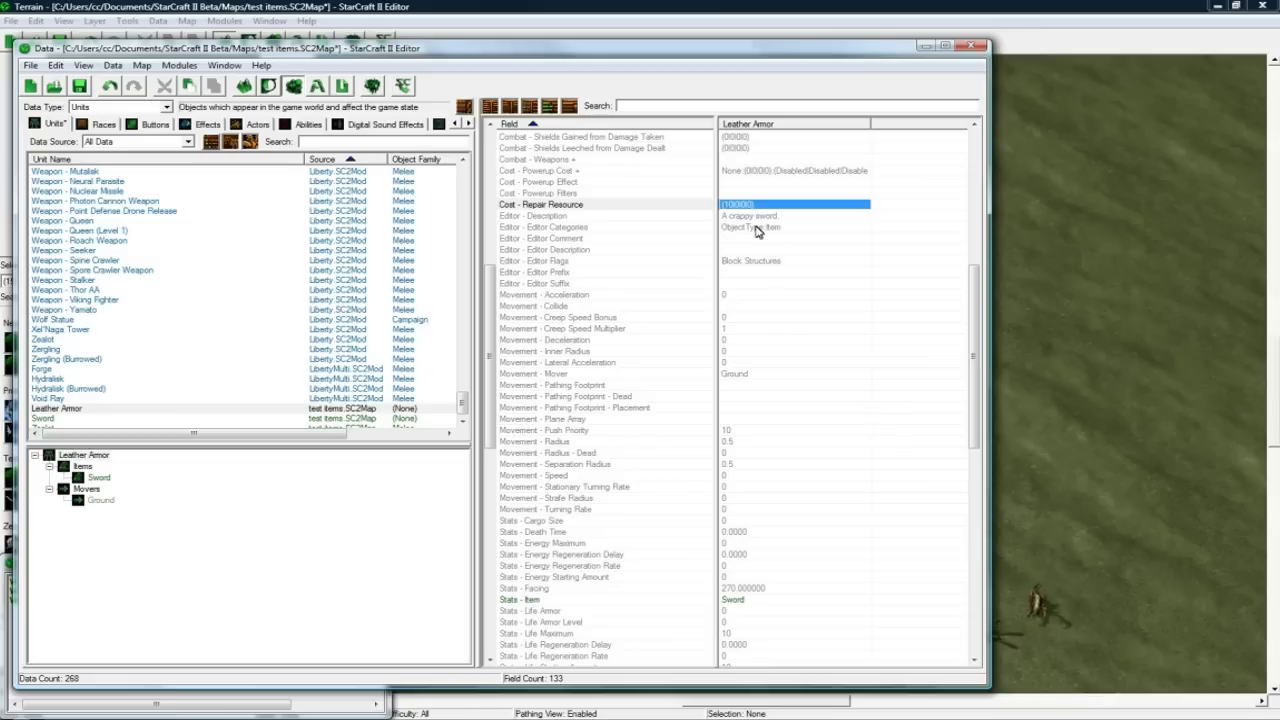
{"action": "left_click", "coordinate": [755, 216]}
{"action": "scroll", "coordinate": [746, 350], "scroll_direction": "down", "scroll_amount": 1}
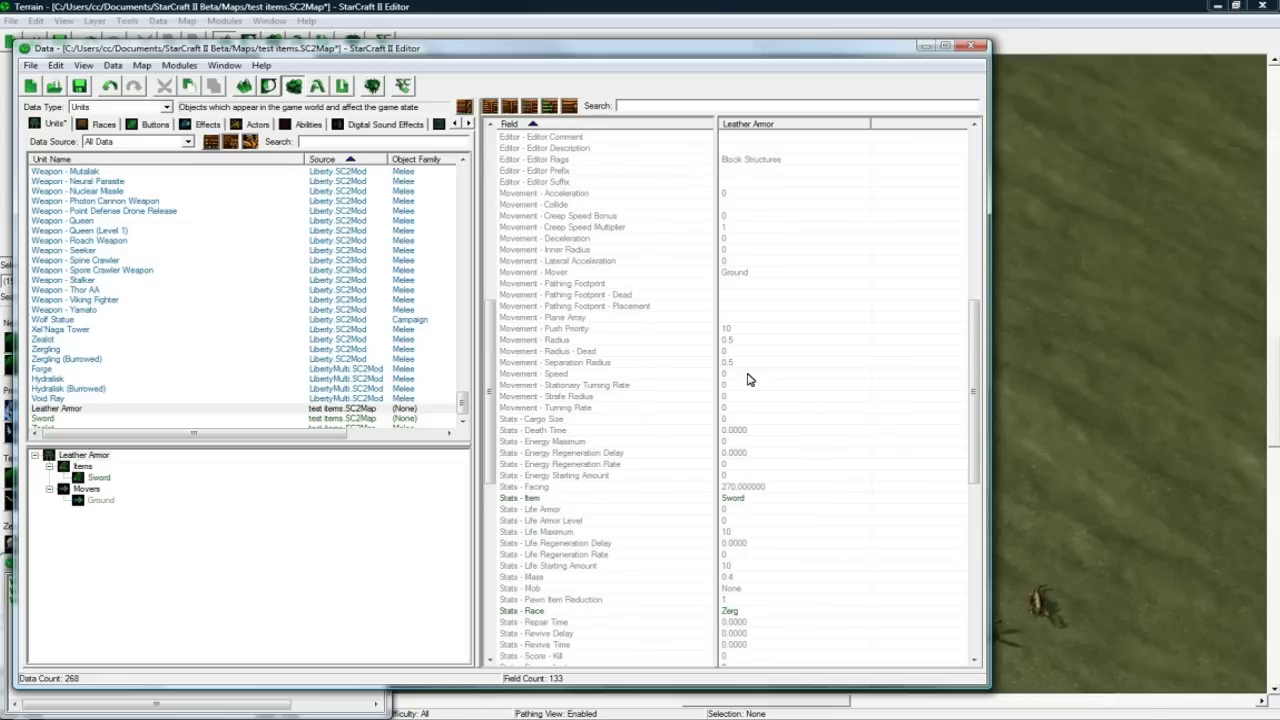
{"action": "scroll", "coordinate": [752, 300], "scroll_direction": "up", "scroll_amount": 2}
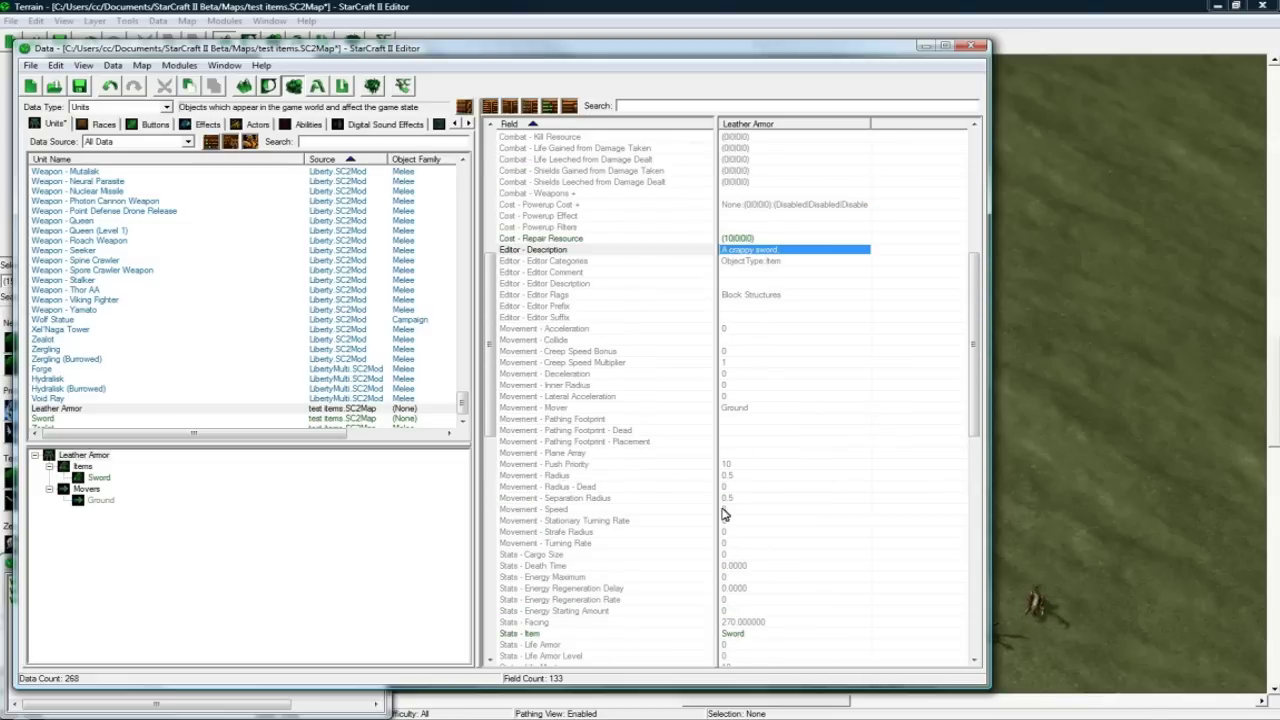
{"action": "scroll", "coordinate": [726, 514], "scroll_direction": "down", "scroll_amount": 8}
{"action": "double_click", "coordinate": [743, 367]}
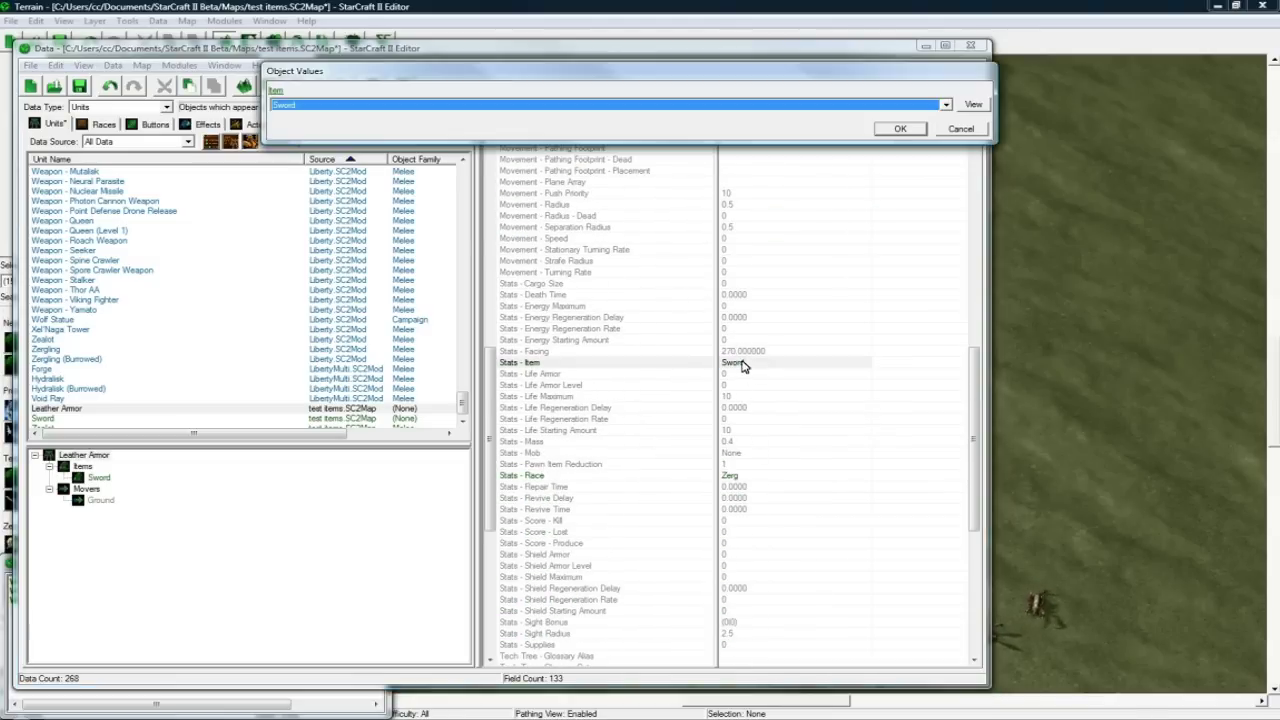
{"action": "left_click", "coordinate": [365, 104]}
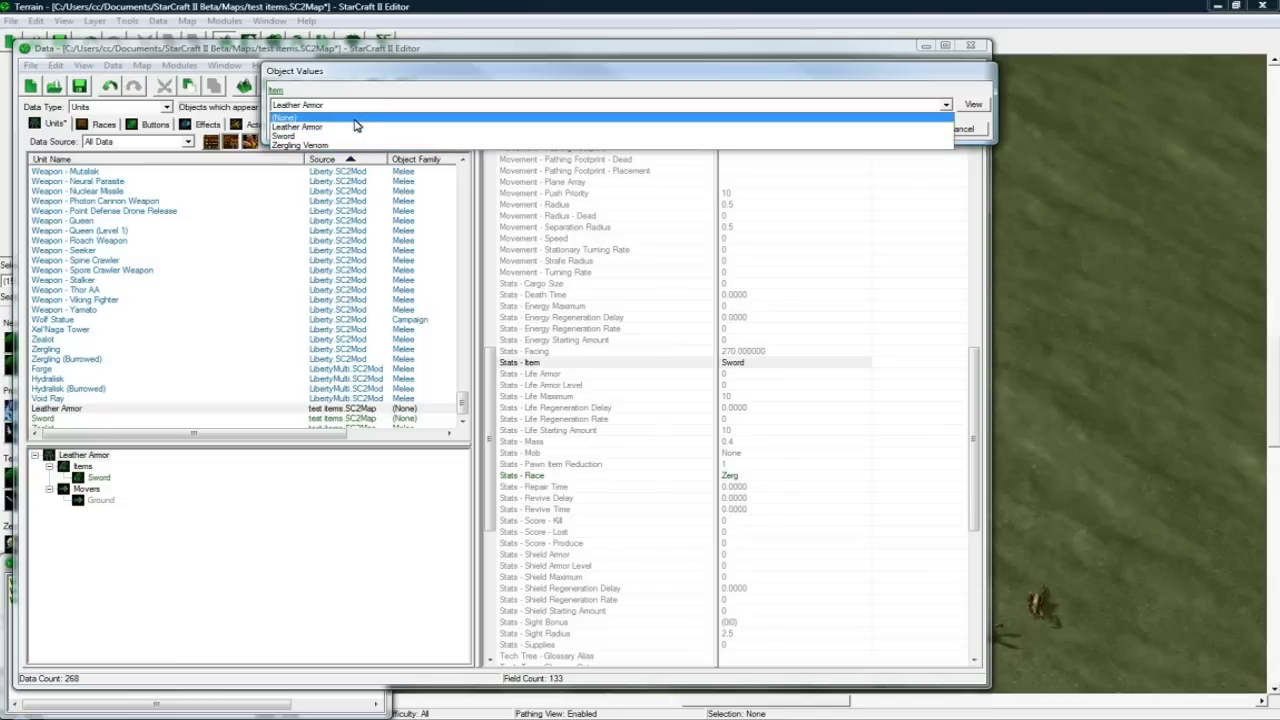
{"action": "left_click", "coordinate": [357, 126]}
{"action": "left_click", "coordinate": [895, 130]}
{"action": "left_click", "coordinate": [763, 521]}
{"action": "scroll", "coordinate": [763, 521], "scroll_direction": "down", "scroll_amount": 8}
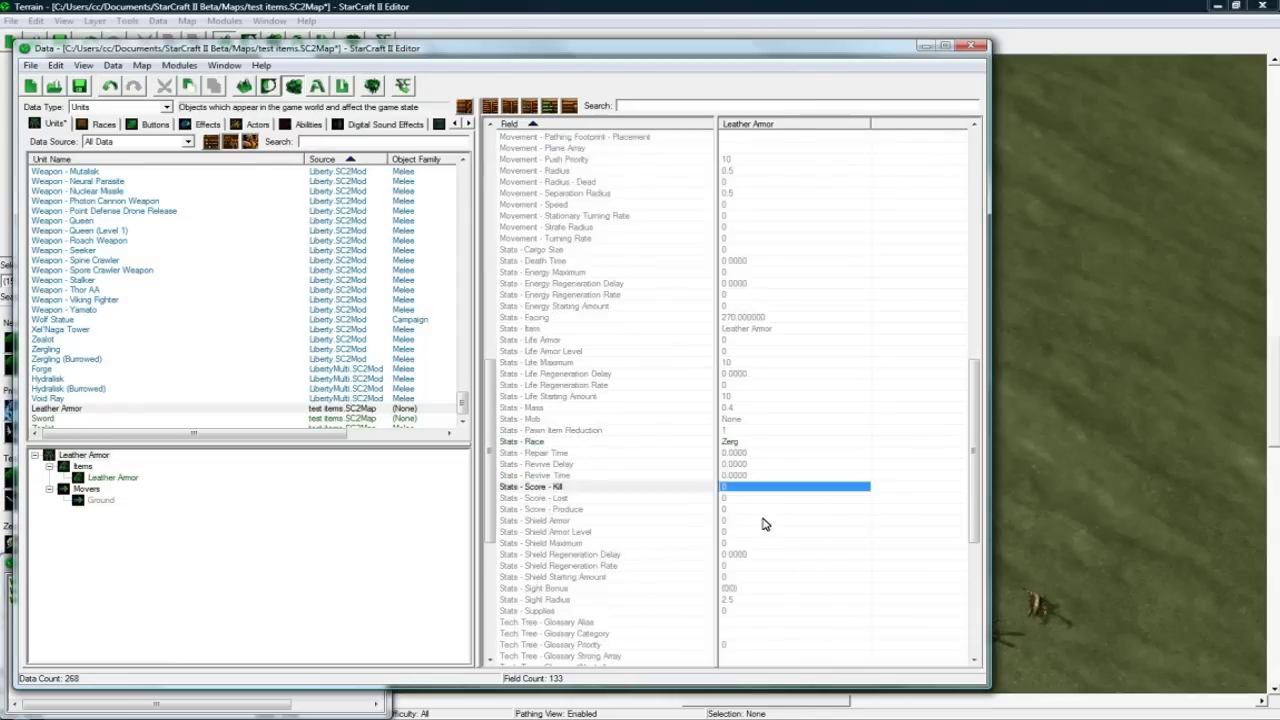
- Duplicate the Leather Armor unit and rename the copy Zergling Venom with ID ZerglingVenom
{"action": "left_click", "coordinate": [64, 410]}
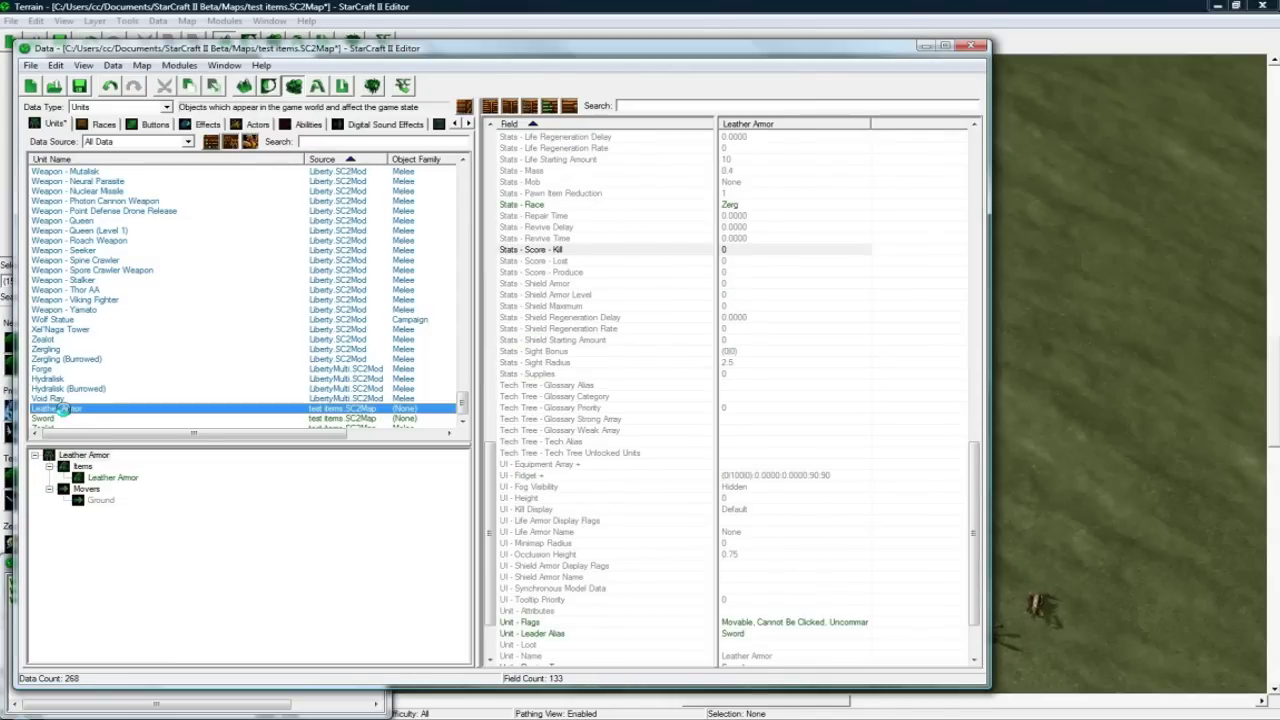
{"action": "key", "text": "ctrl+c"}
{"action": "key", "text": "ctrl+v"}
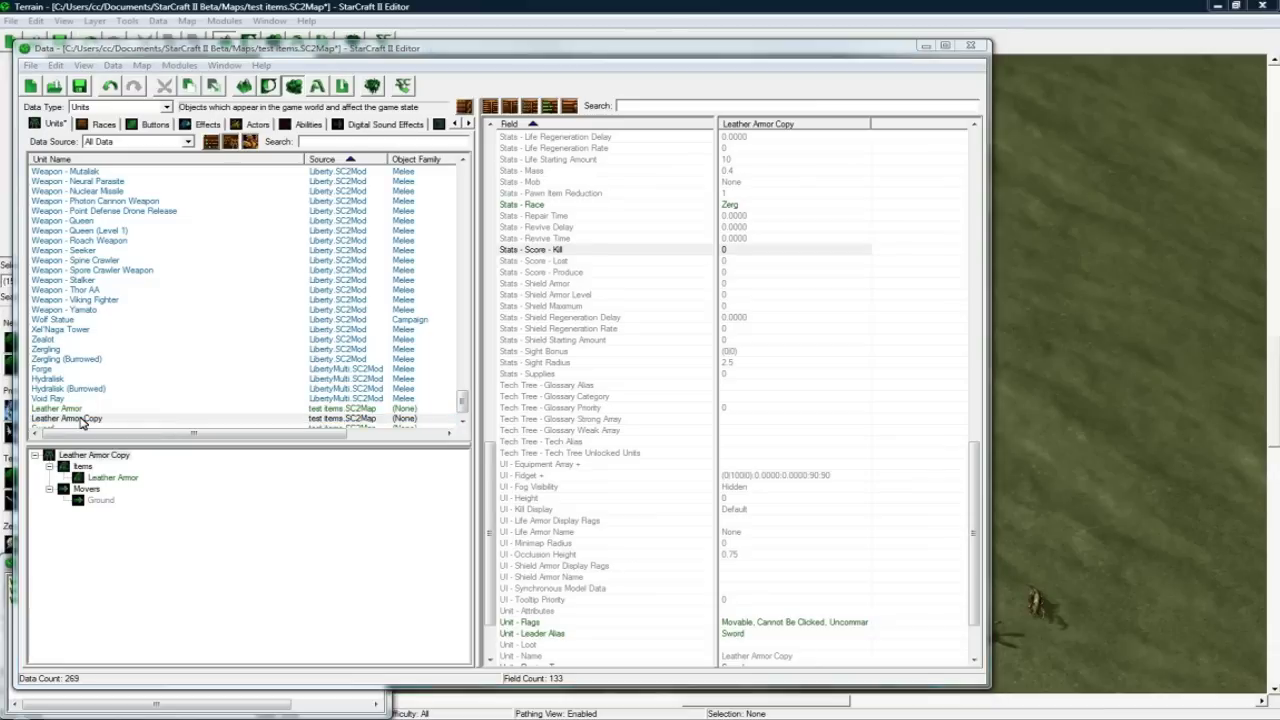
{"action": "double_click", "coordinate": [82, 420]}
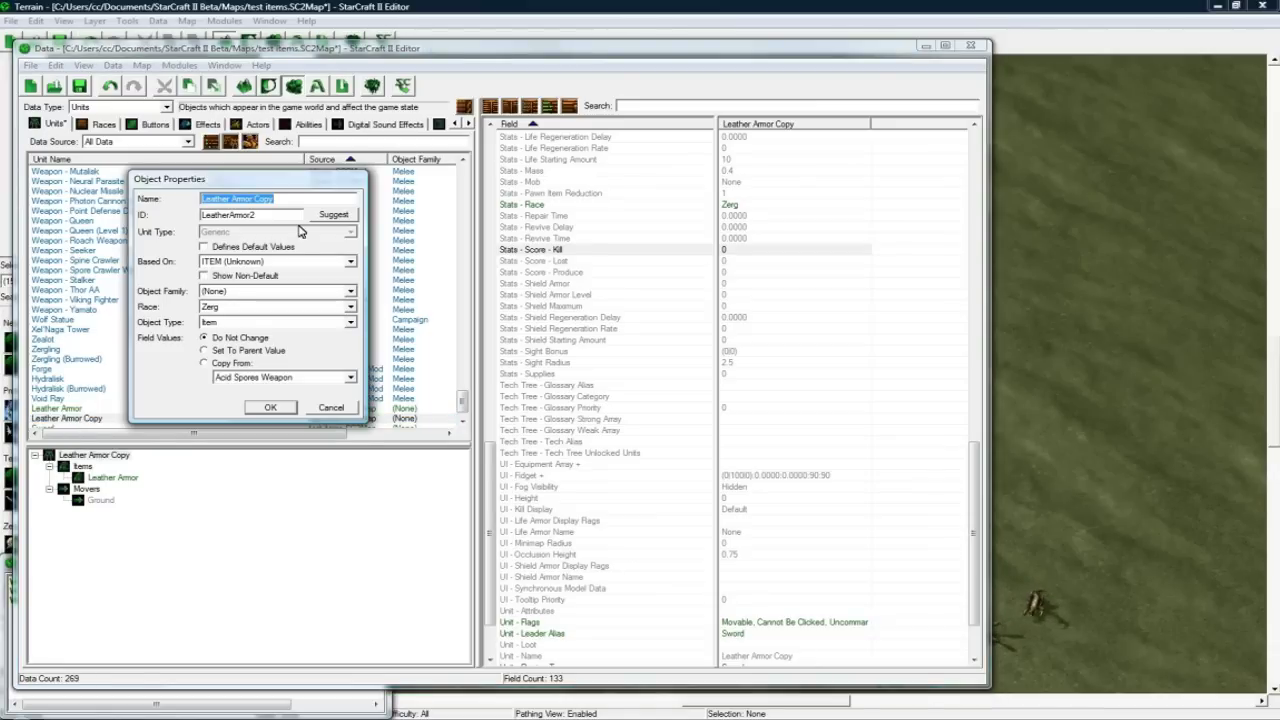
{"action": "type", "text": "Zergling Venom"}
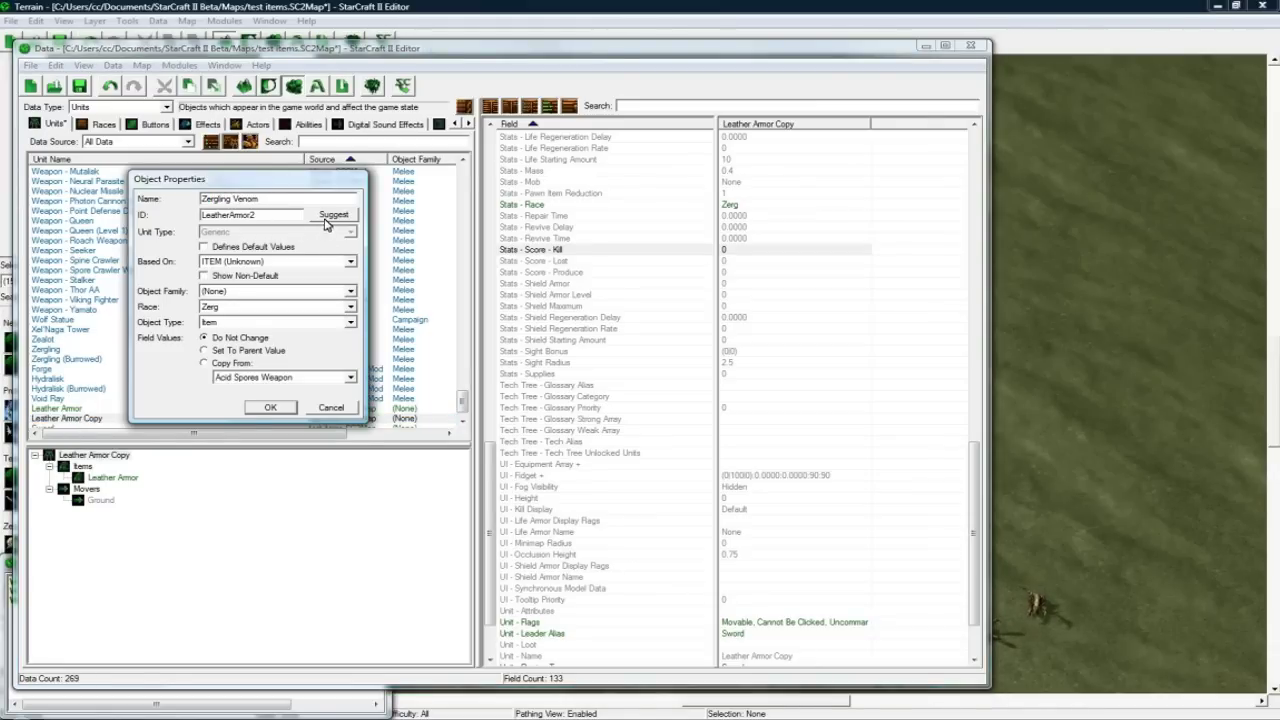
{"action": "left_click", "coordinate": [333, 216]}
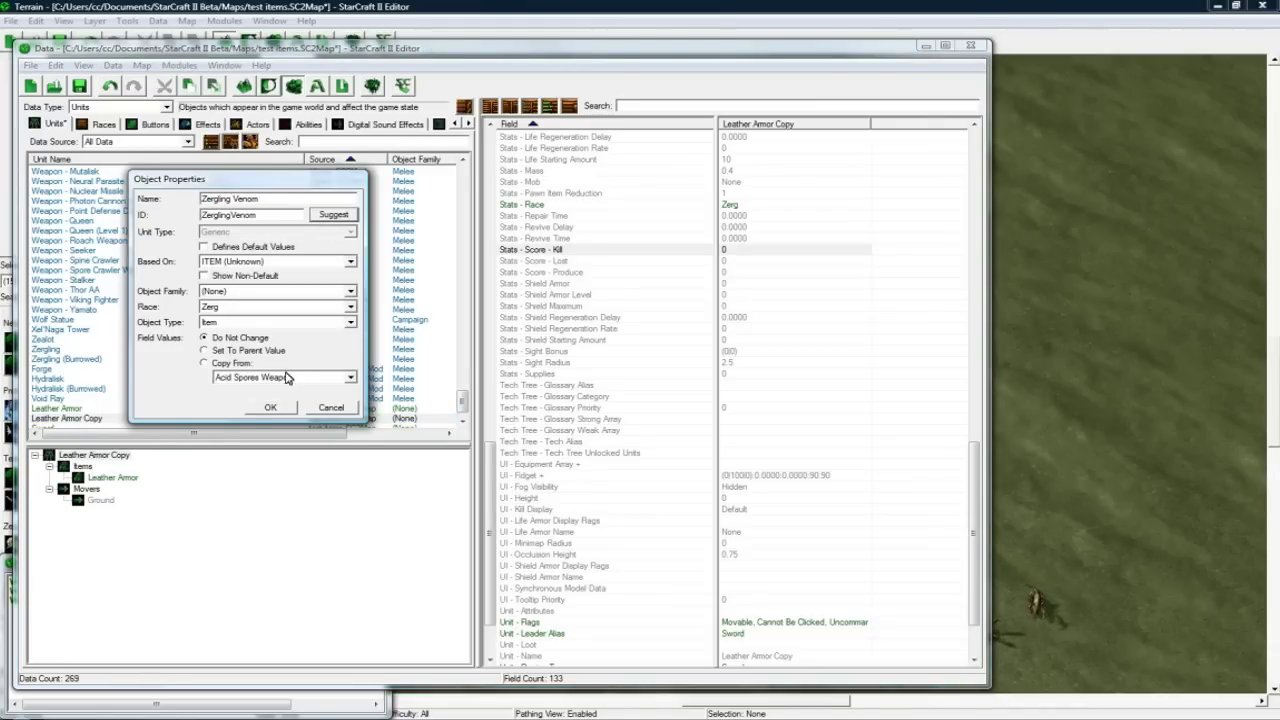
{"action": "left_click", "coordinate": [270, 407]}
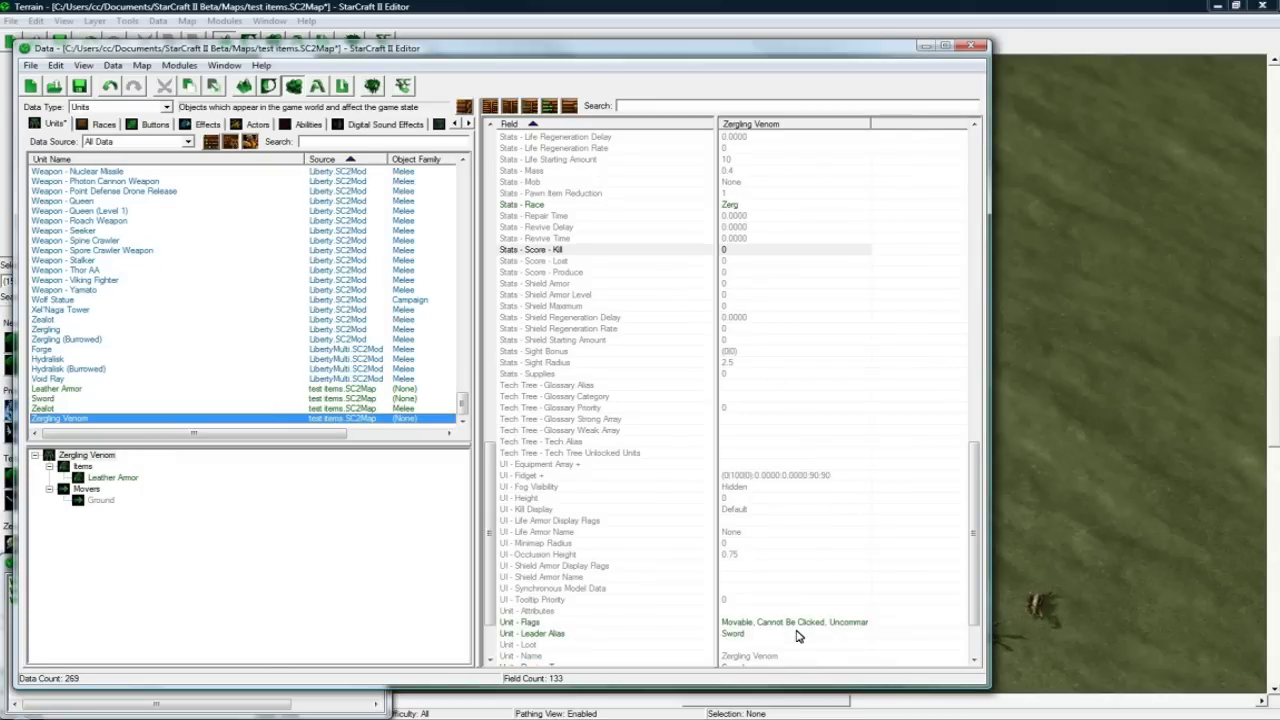
- Set the Zergling Venom unit's Stats - Item field to Zergling Venom
{"action": "left_click_drag", "start_coordinate": [976, 565], "coordinate": [976, 480]}
{"action": "double_click", "coordinate": [776, 341]}
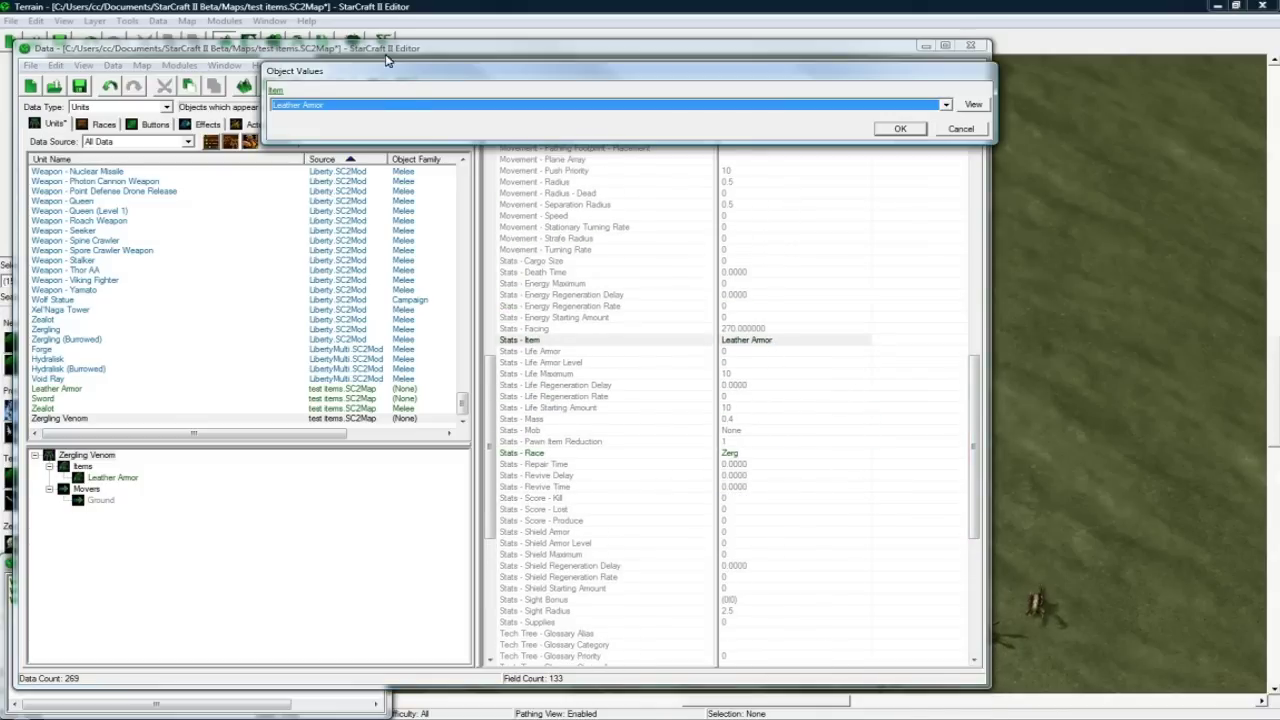
{"action": "left_click", "coordinate": [374, 106]}
{"action": "left_click", "coordinate": [351, 141]}
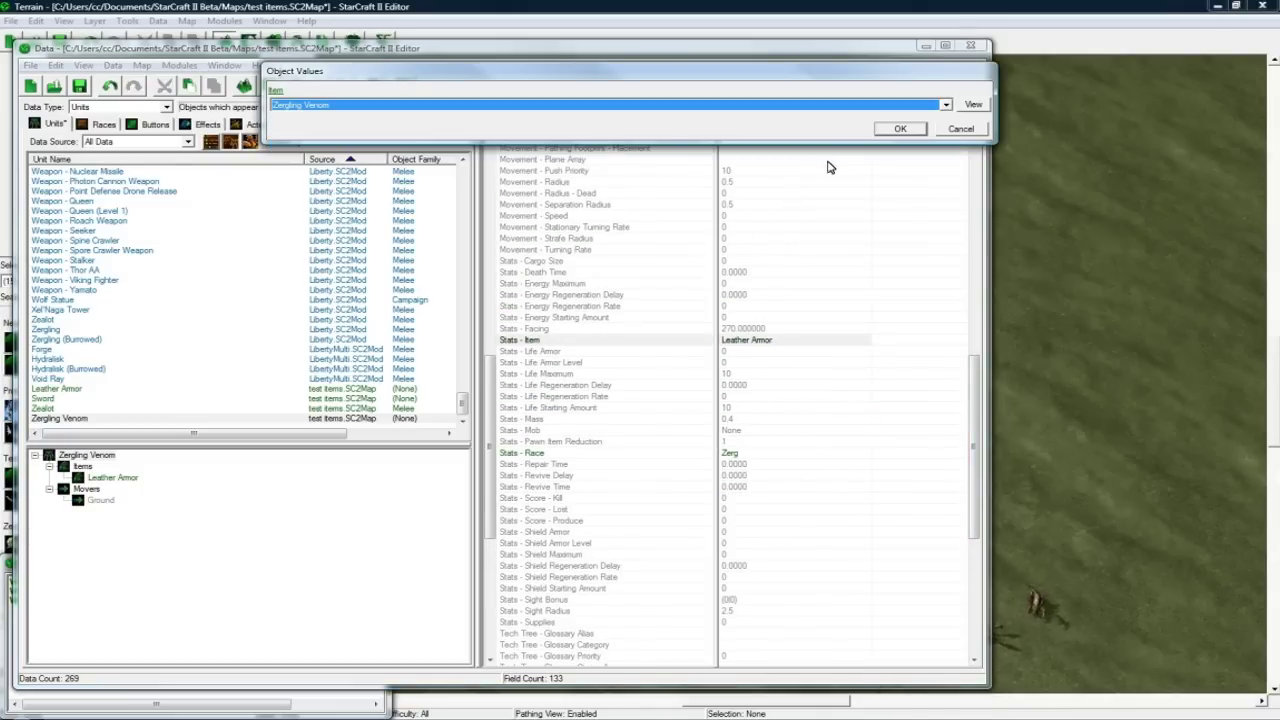
{"action": "left_click", "coordinate": [899, 130]}
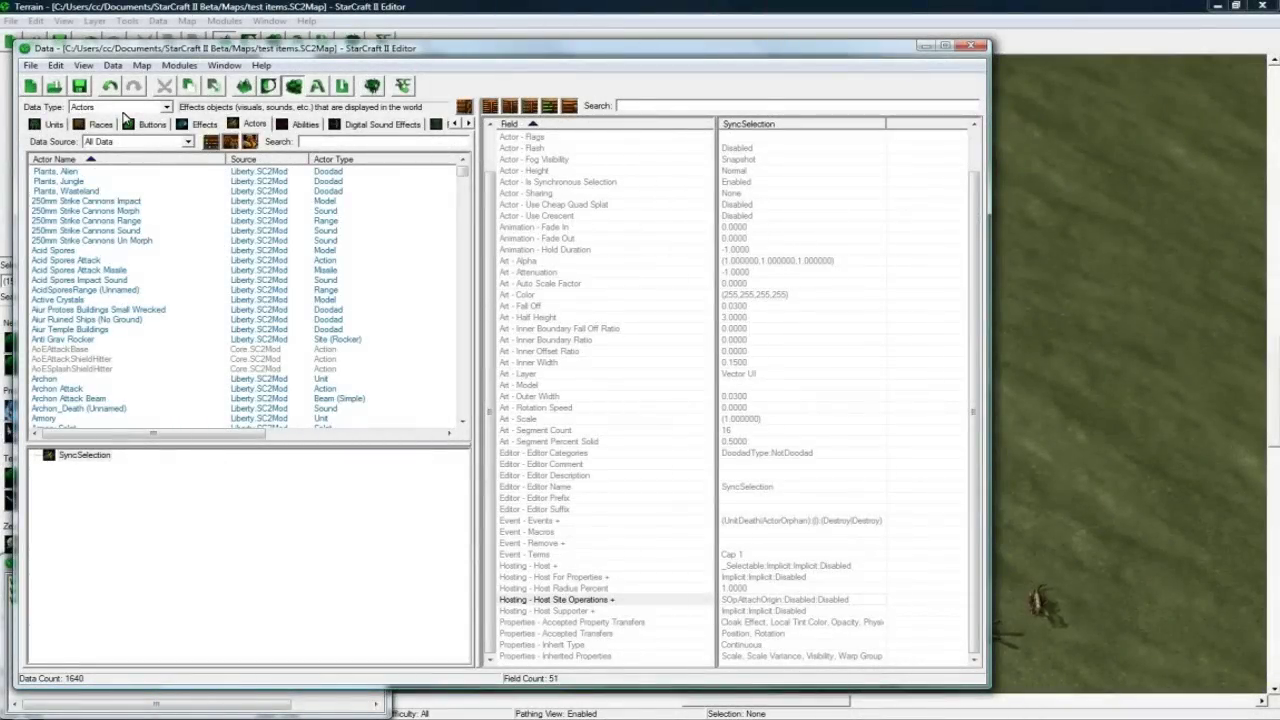
- In Actors data, add a new actor named Sword with the suggested ID Sword
{"action": "left_click", "coordinate": [145, 108]}
{"action": "left_click", "coordinate": [145, 108]}
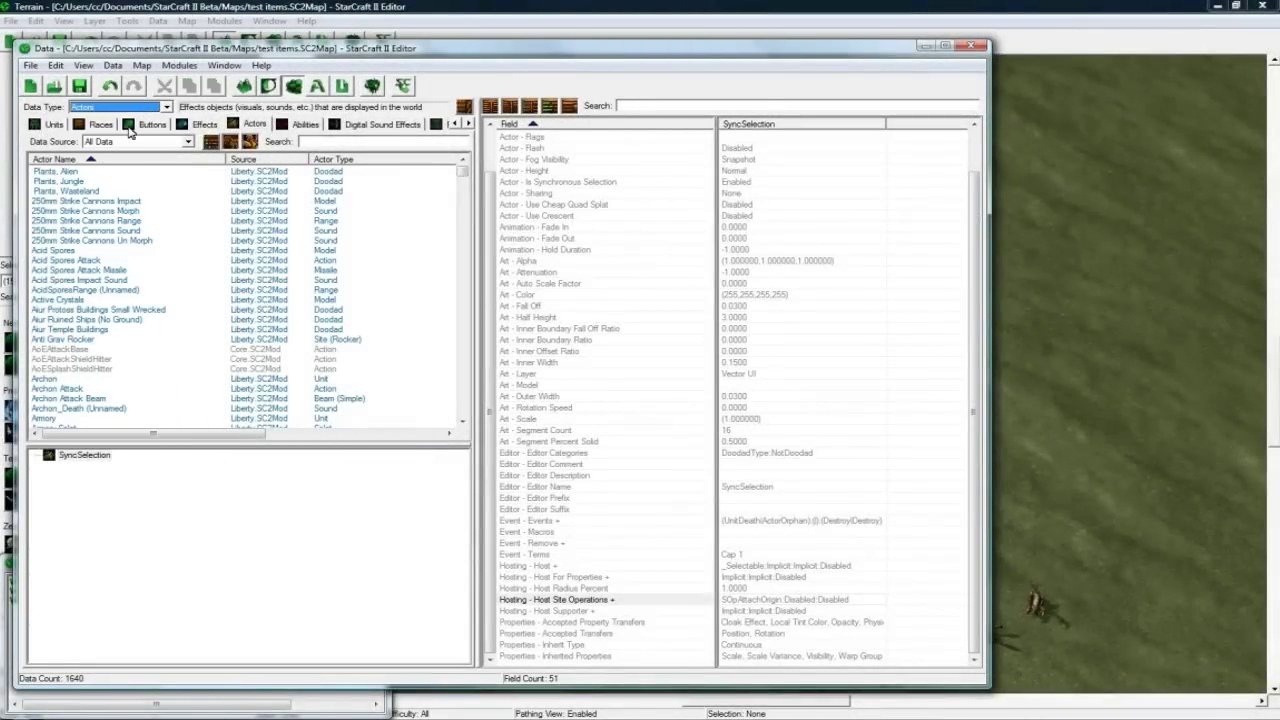
{"action": "left_click", "coordinate": [117, 203]}
{"action": "right_click", "coordinate": [136, 205]}
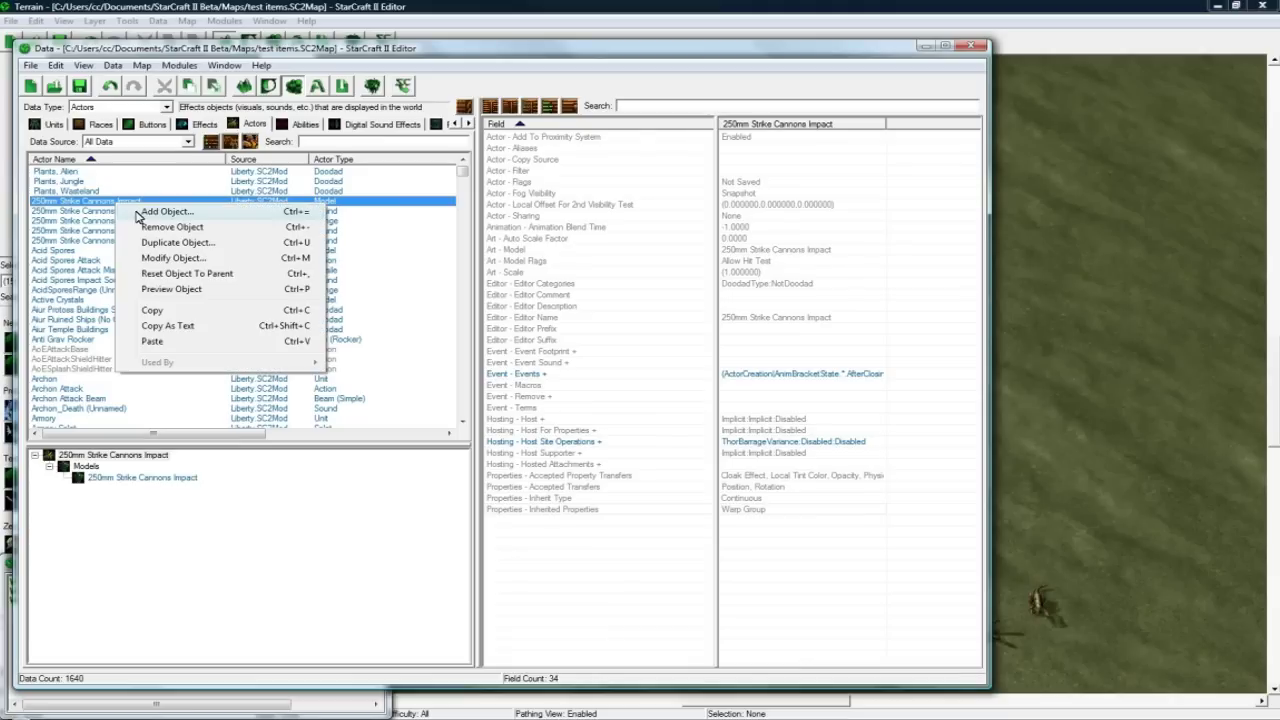
{"action": "left_click", "coordinate": [150, 212]}
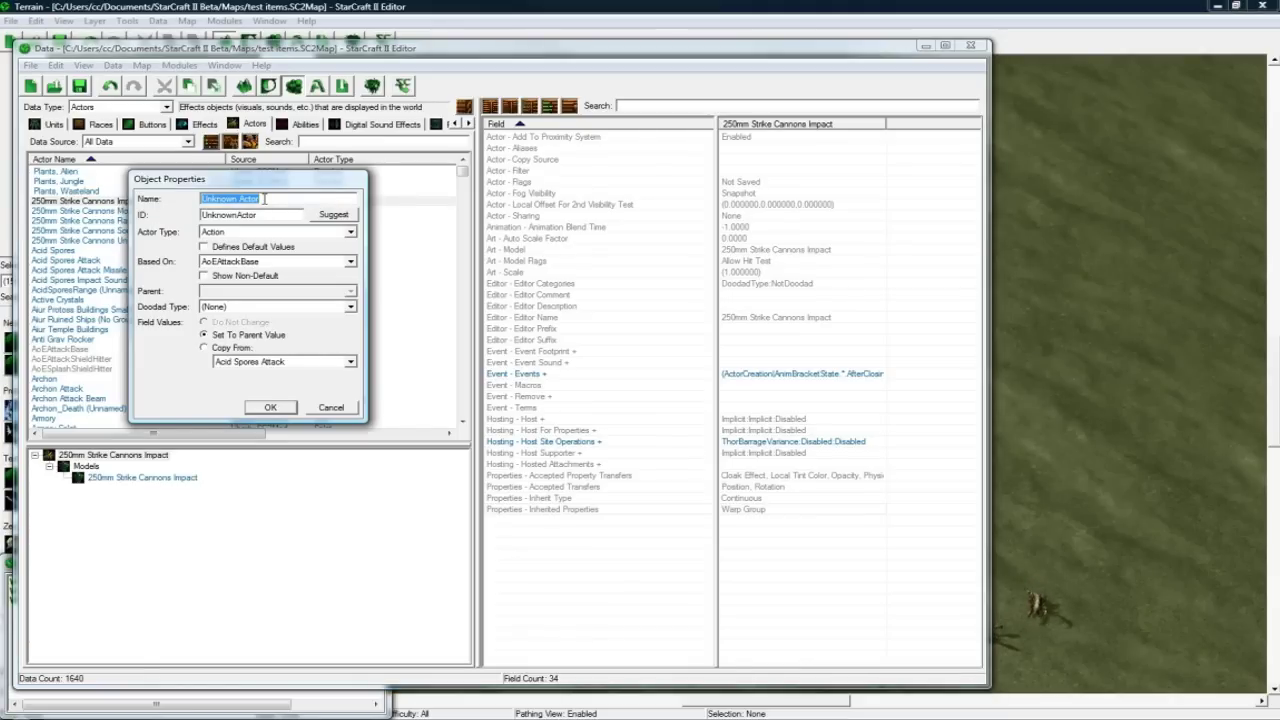
{"action": "type", "text": "Sword"}
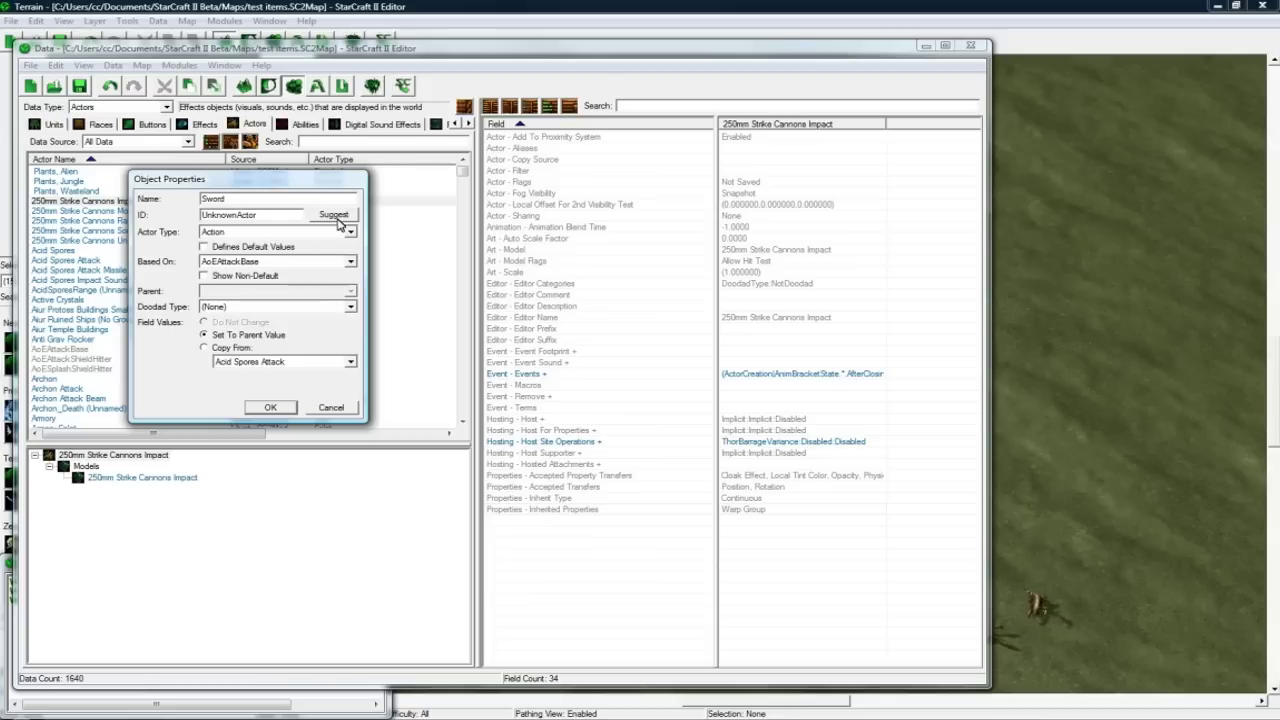
{"action": "left_click", "coordinate": [334, 214]}
- Make the Sword actor a Unit type based on GenericUnitBase, doodad type (None)
{"action": "left_click", "coordinate": [330, 231]}
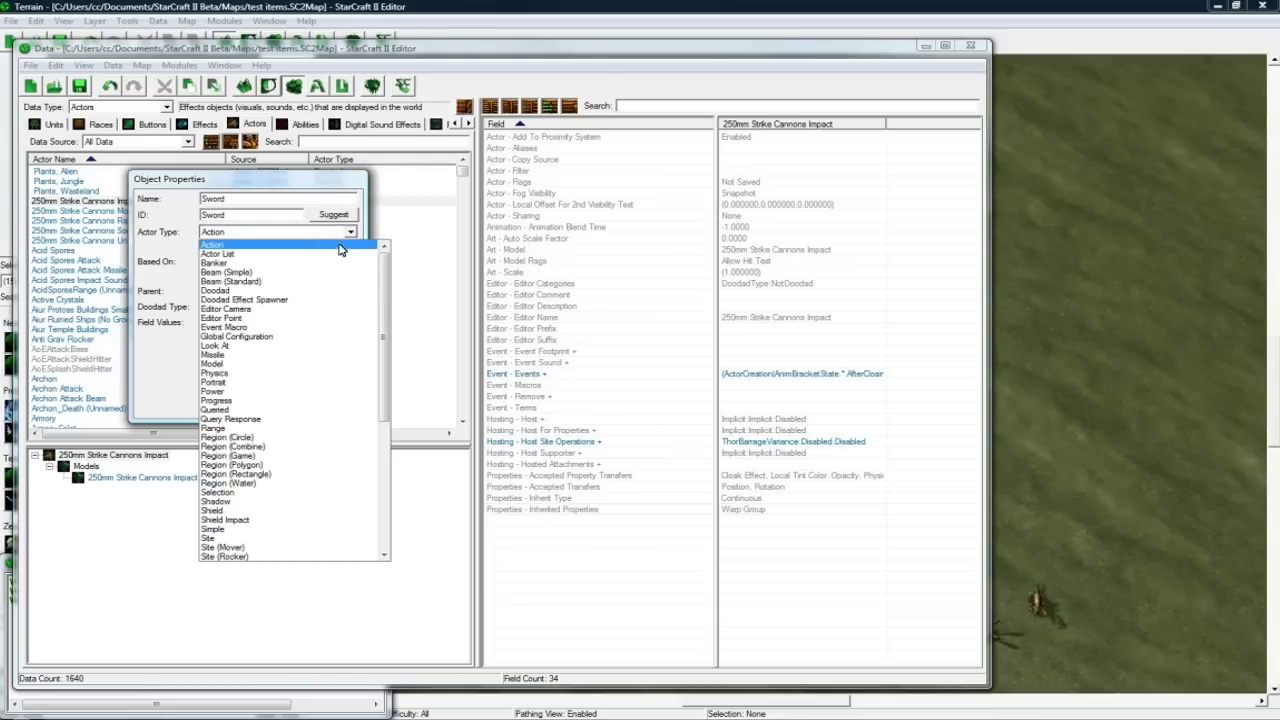
{"action": "left_click_drag", "start_coordinate": [386, 277], "coordinate": [373, 418]}
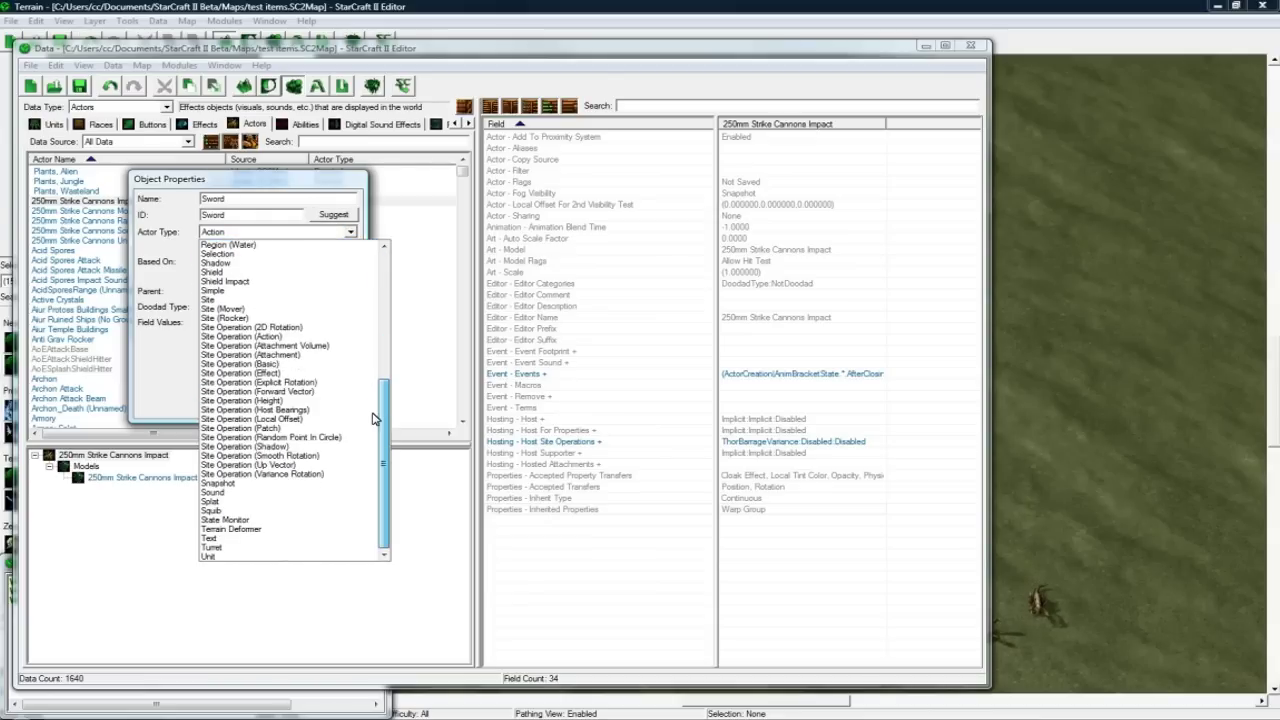
{"action": "left_click", "coordinate": [290, 556]}
{"action": "left_click", "coordinate": [253, 265]}
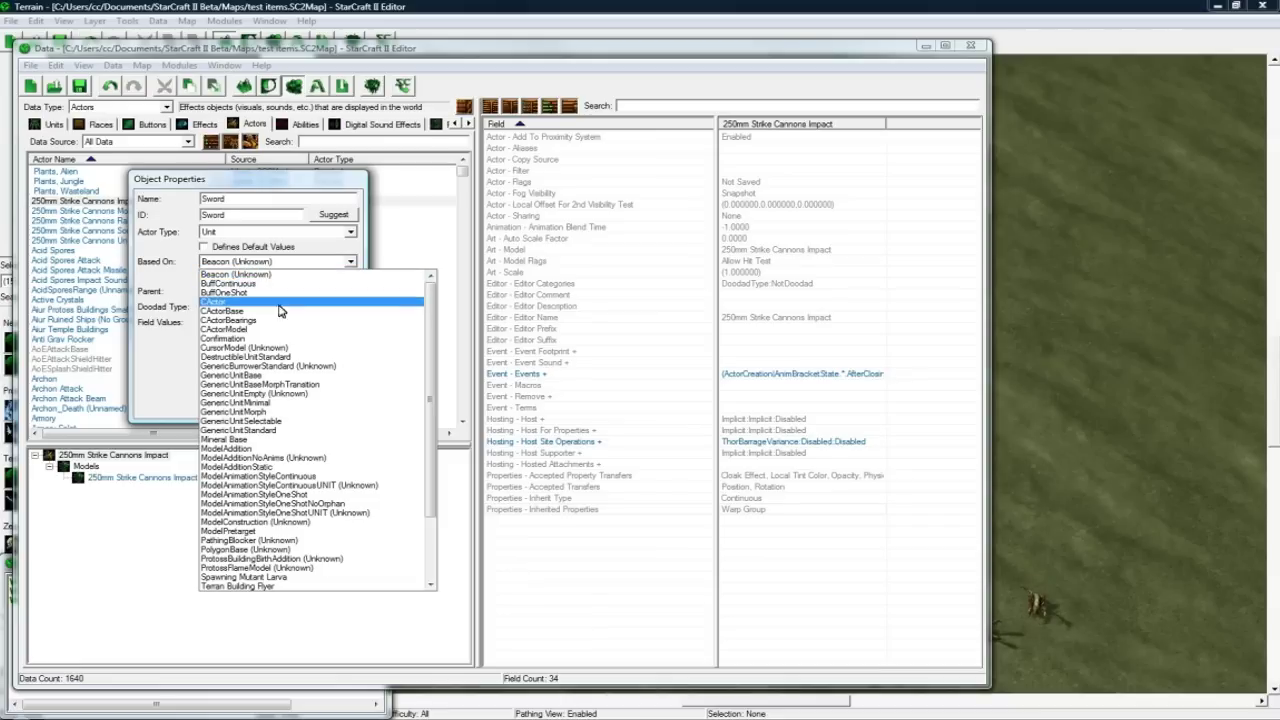
{"action": "left_click", "coordinate": [330, 376]}
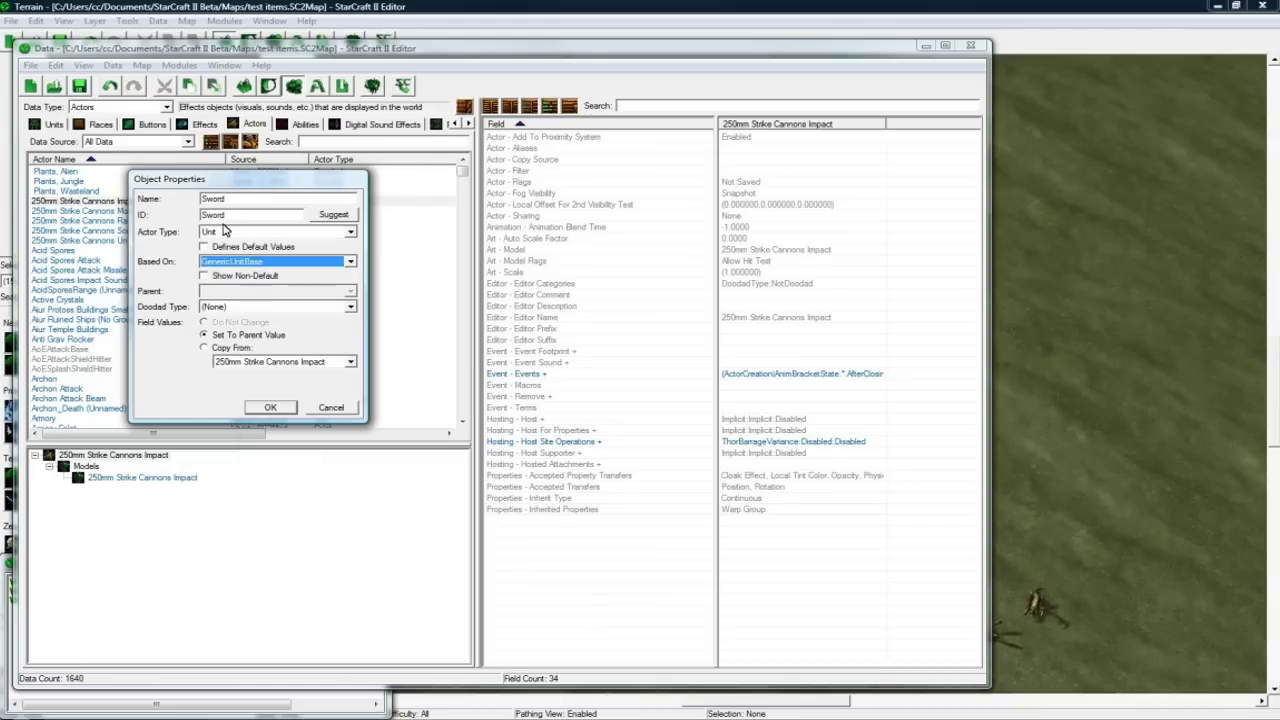
{"action": "left_click", "coordinate": [278, 308]}
{"action": "left_click", "coordinate": [278, 308]}
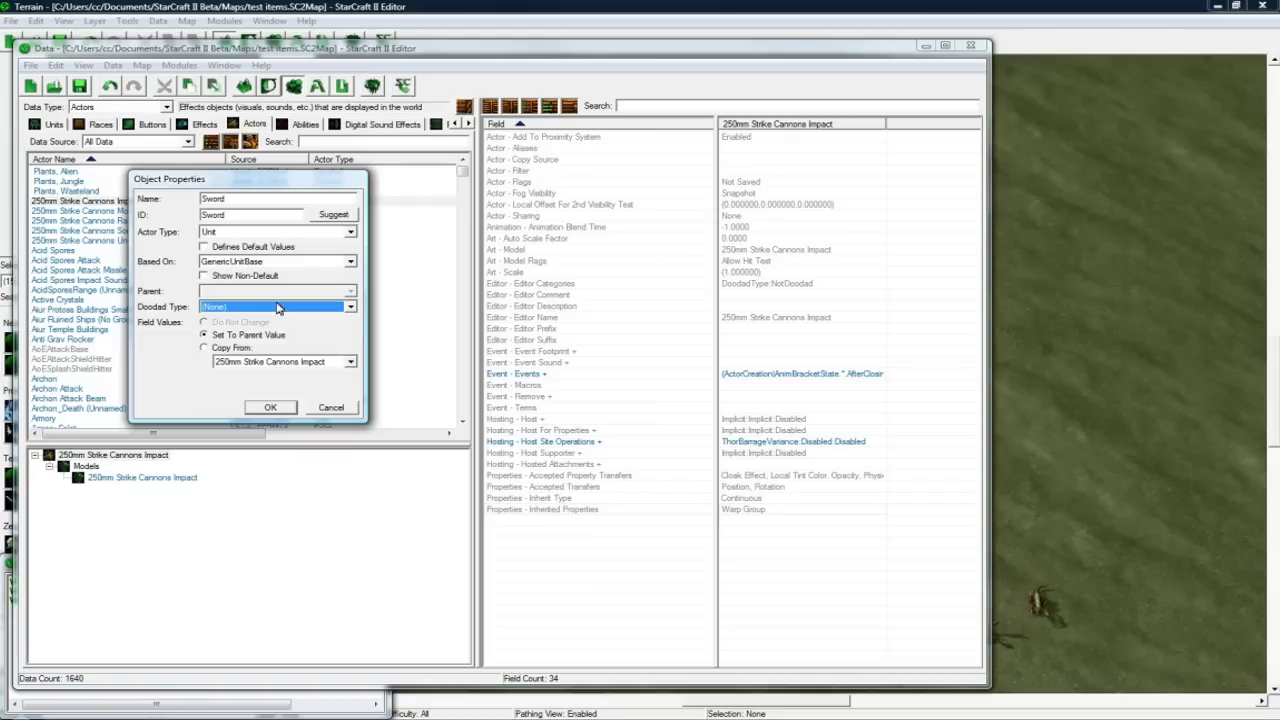
{"action": "left_click", "coordinate": [263, 406]}
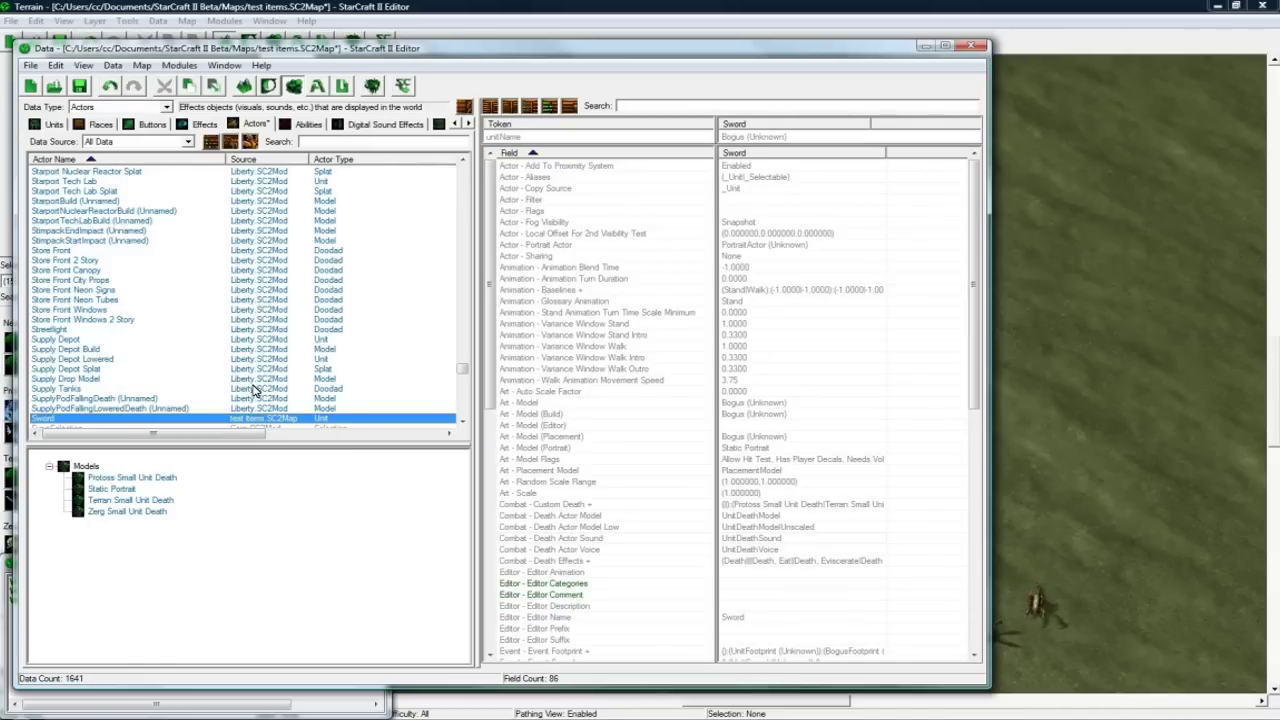
- Set the Sword actor's unitName token to Sword (Unknown)
{"action": "double_click", "coordinate": [767, 139]}
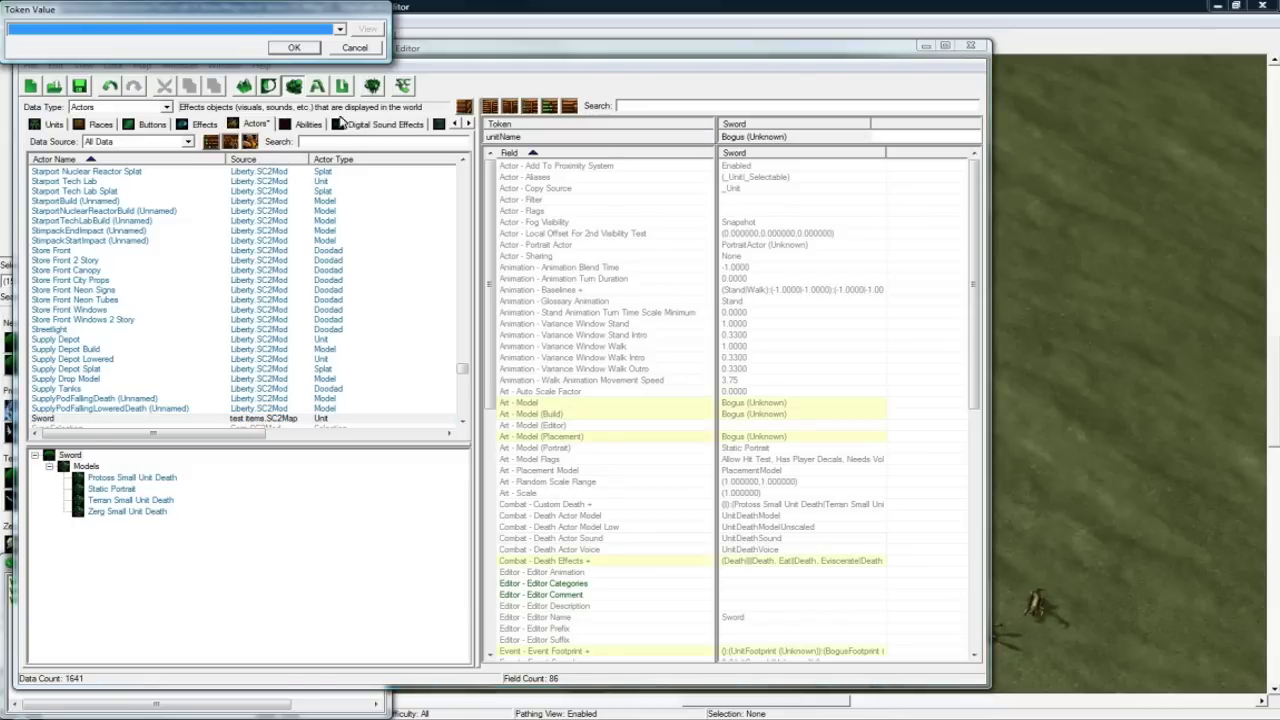
{"action": "left_click", "coordinate": [340, 29]}
{"action": "scroll", "coordinate": [240, 200], "scroll_direction": "down", "scroll_amount": 20}
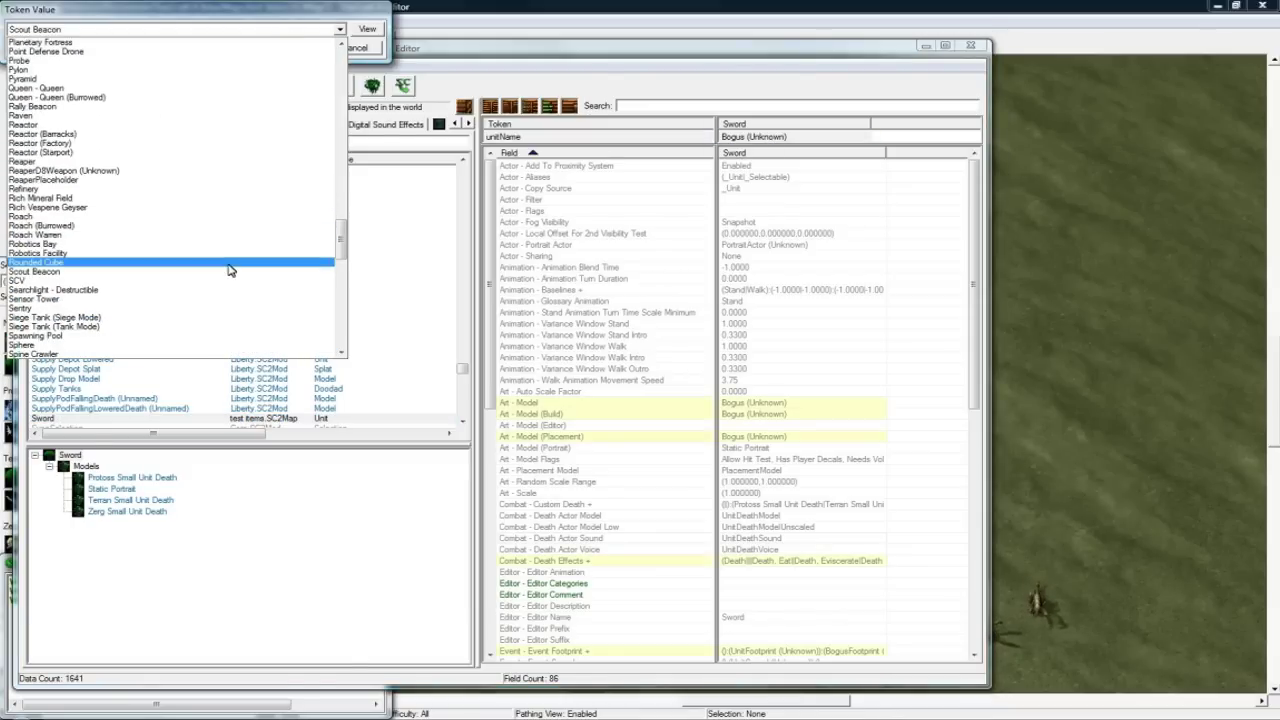
{"action": "scroll", "coordinate": [228, 270], "scroll_direction": "down", "scroll_amount": 7}
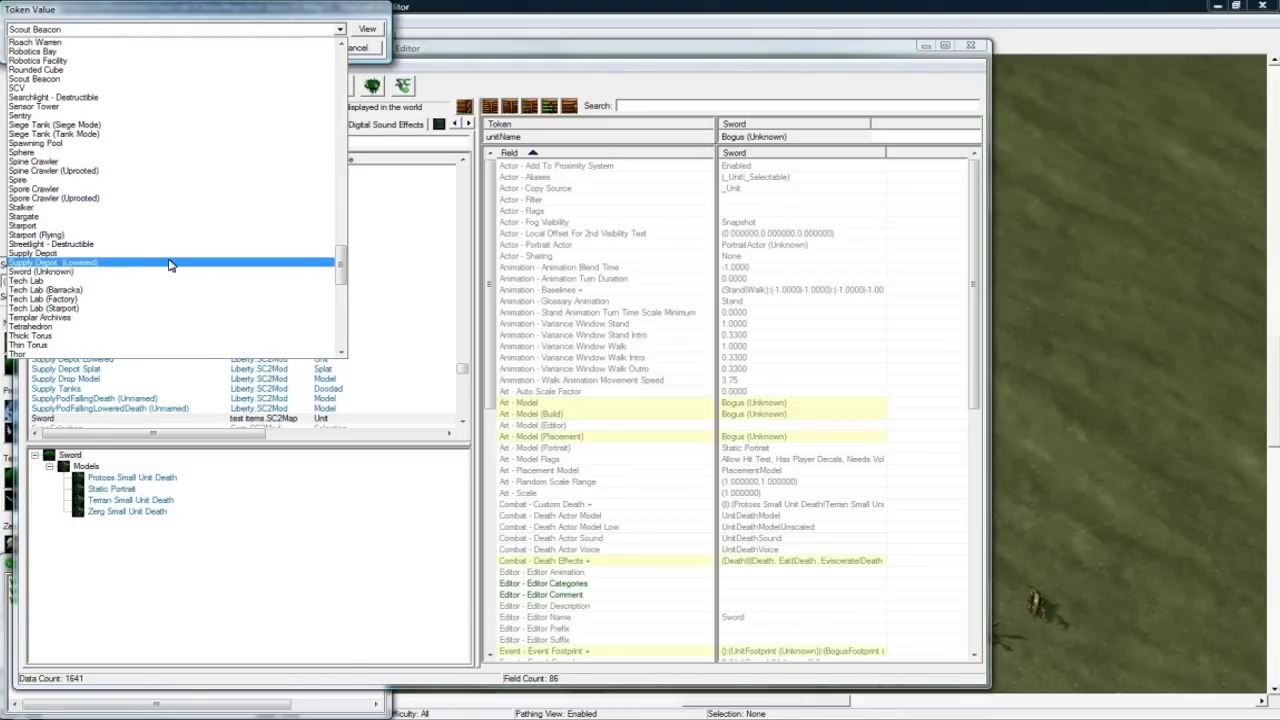
{"action": "left_click", "coordinate": [157, 271]}
{"action": "left_click", "coordinate": [293, 49]}
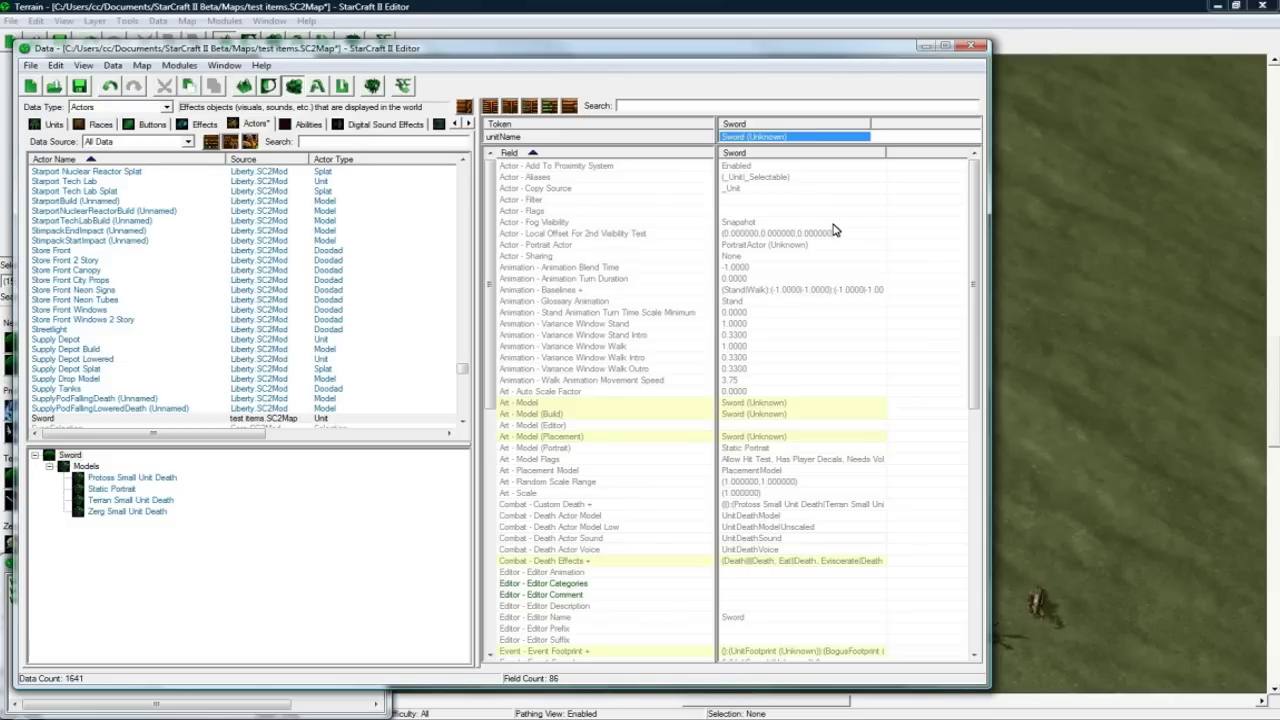
{"action": "left_click", "coordinate": [780, 222]}
{"action": "left_click", "coordinate": [780, 177]}
- Check the Sword unit's properties in Units data, then reselect the Sword actor
{"action": "left_click", "coordinate": [55, 124]}
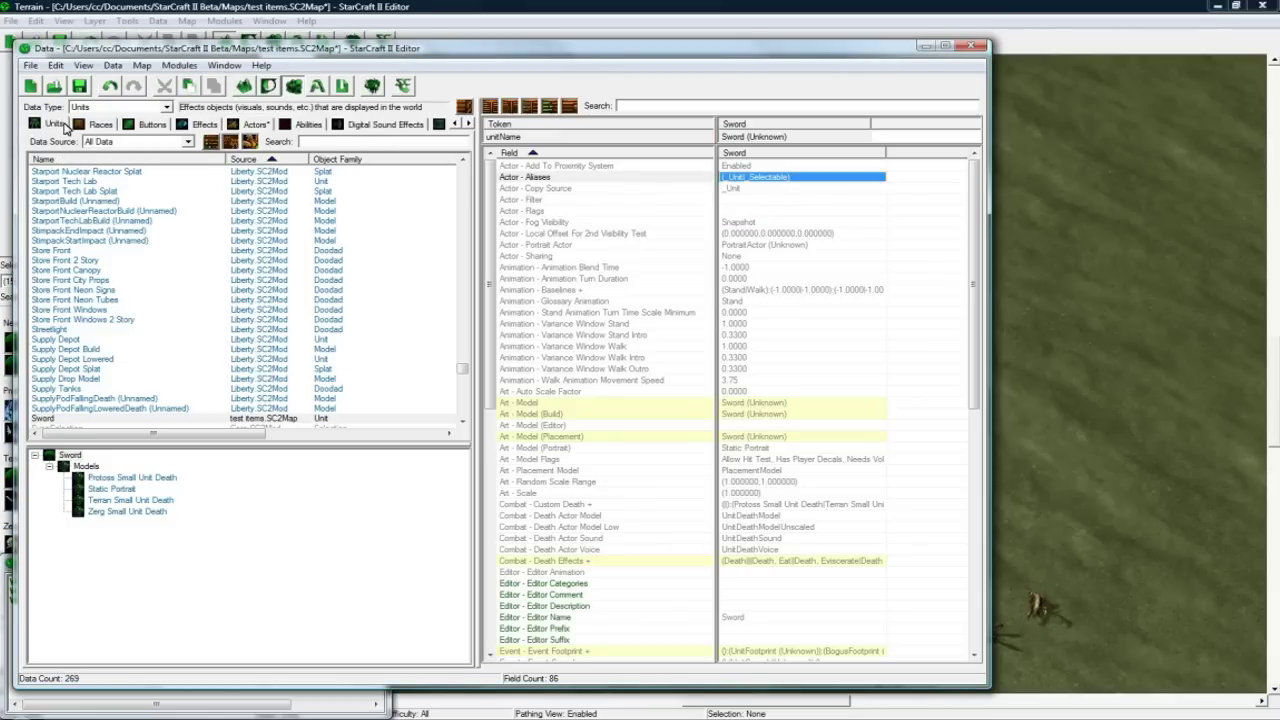
{"action": "left_click", "coordinate": [89, 399]}
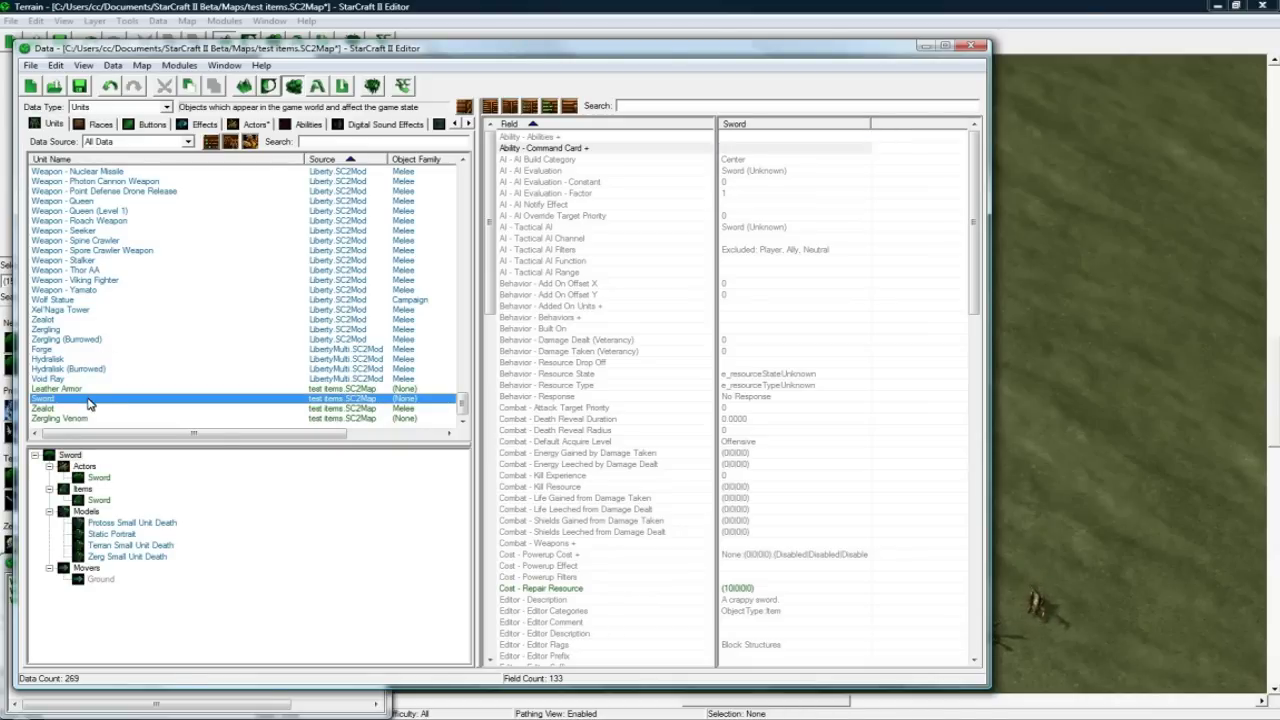
{"action": "double_click", "coordinate": [89, 400]}
{"action": "left_click", "coordinate": [346, 412]}
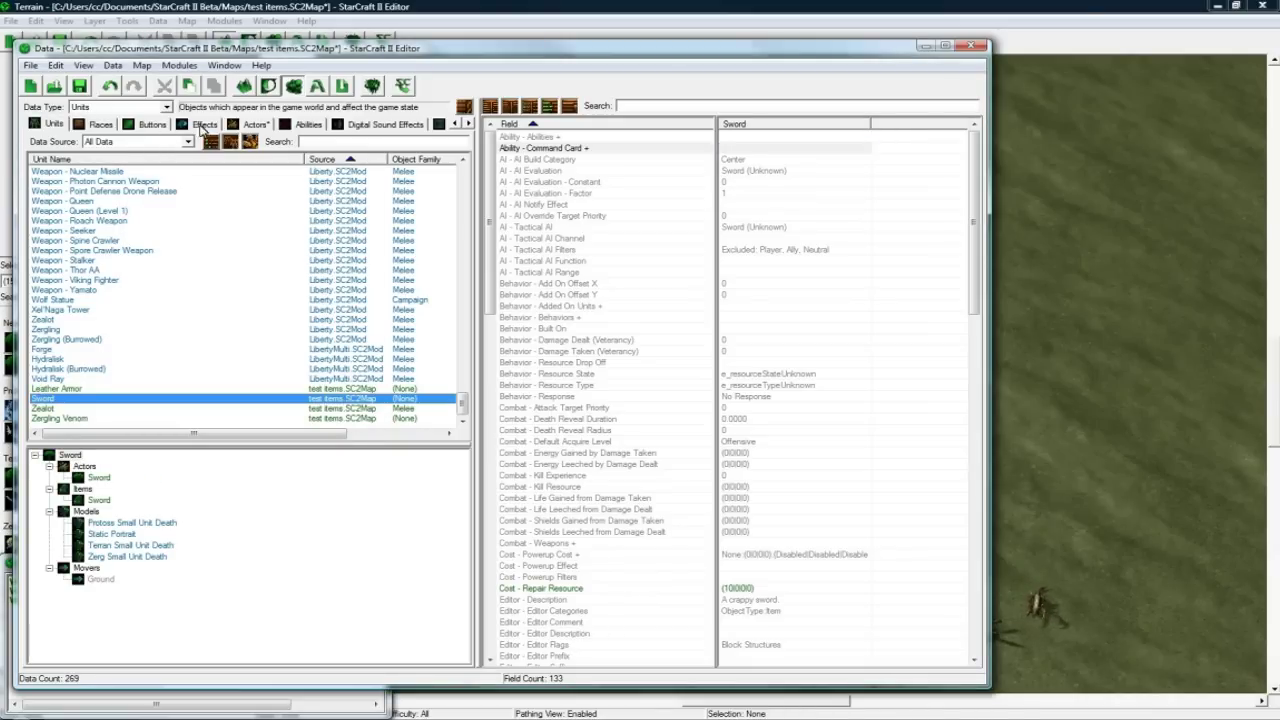
{"action": "left_click", "coordinate": [252, 125]}
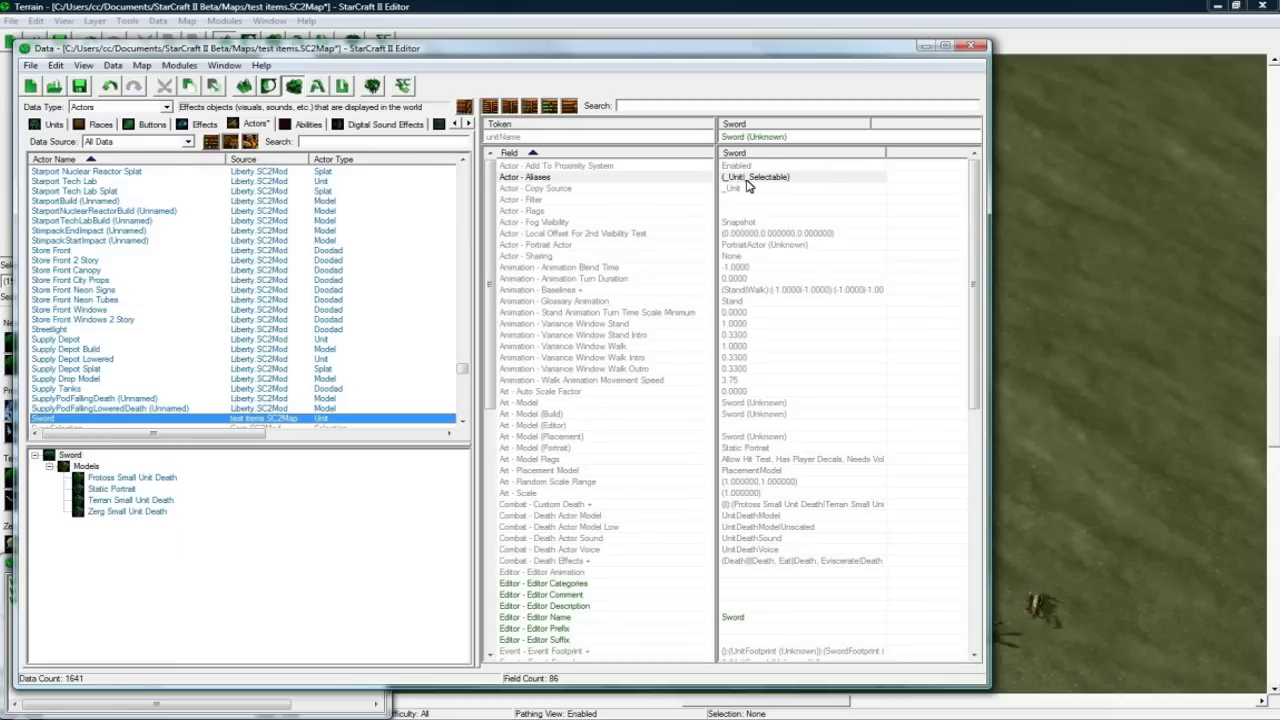
{"action": "left_click", "coordinate": [757, 178]}
{"action": "left_click_drag", "start_coordinate": [971, 205], "coordinate": [672, 413]}
- Set the Sword actor's Art - Model field to the Crate model
{"action": "double_click", "coordinate": [745, 392]}
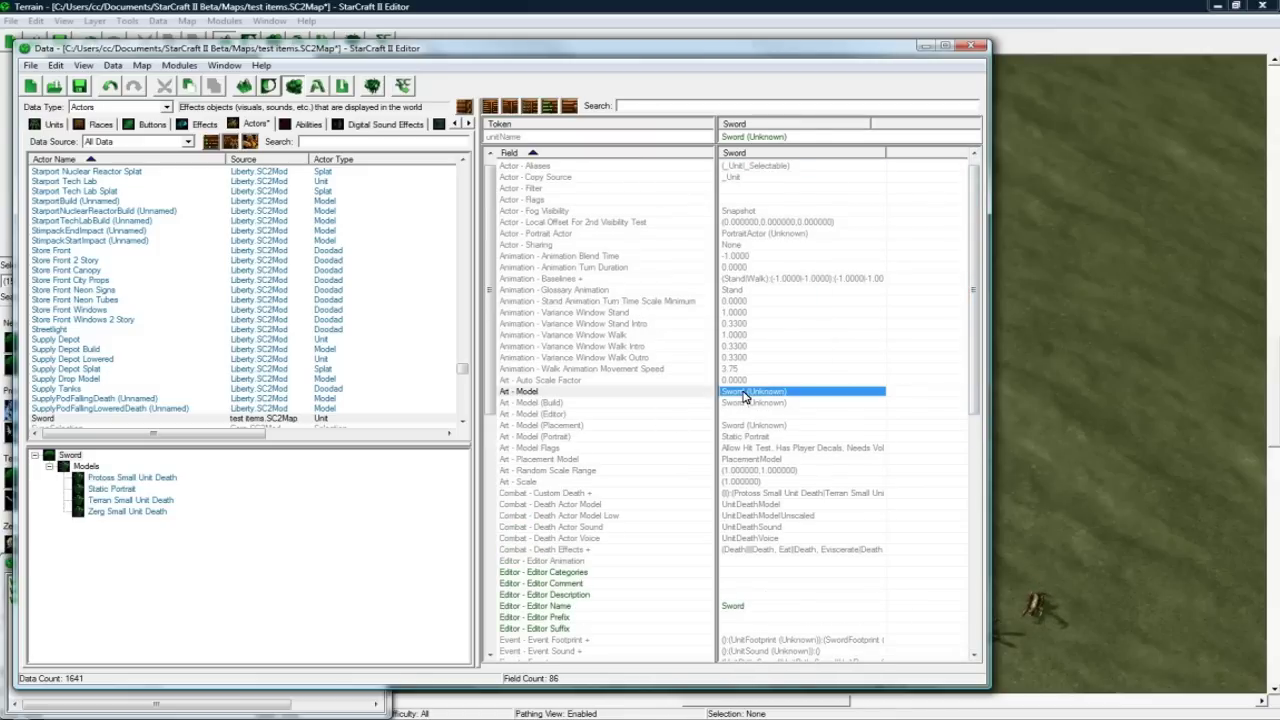
{"action": "left_click", "coordinate": [358, 106]}
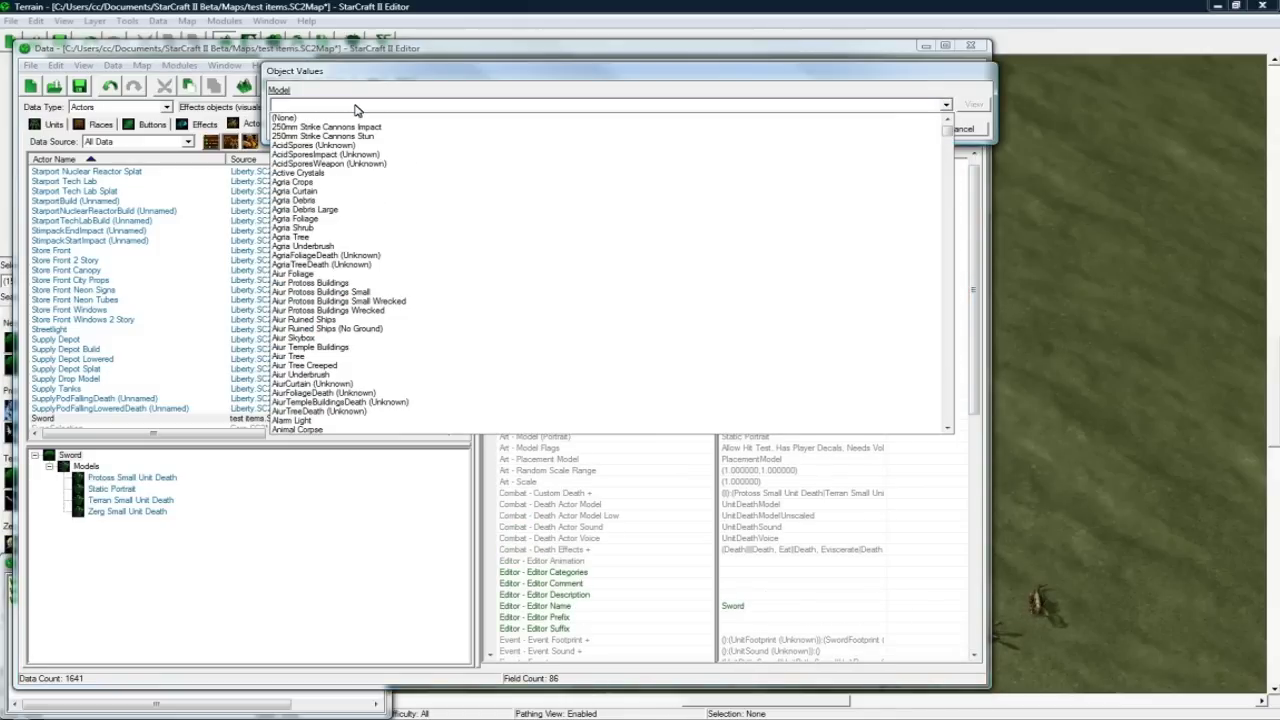
{"action": "key", "text": "c"}
{"action": "scroll", "coordinate": [393, 340], "scroll_direction": "down", "scroll_amount": 4}
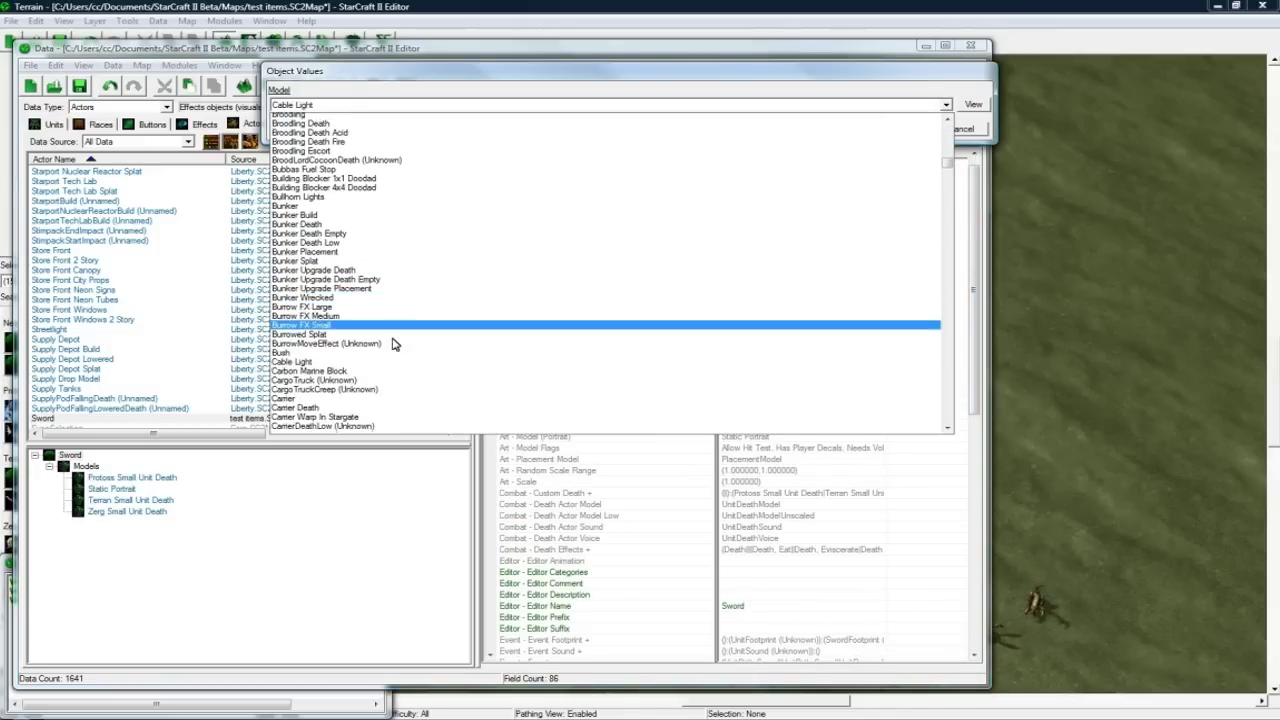
{"action": "scroll", "coordinate": [393, 343], "scroll_direction": "down", "scroll_amount": 12}
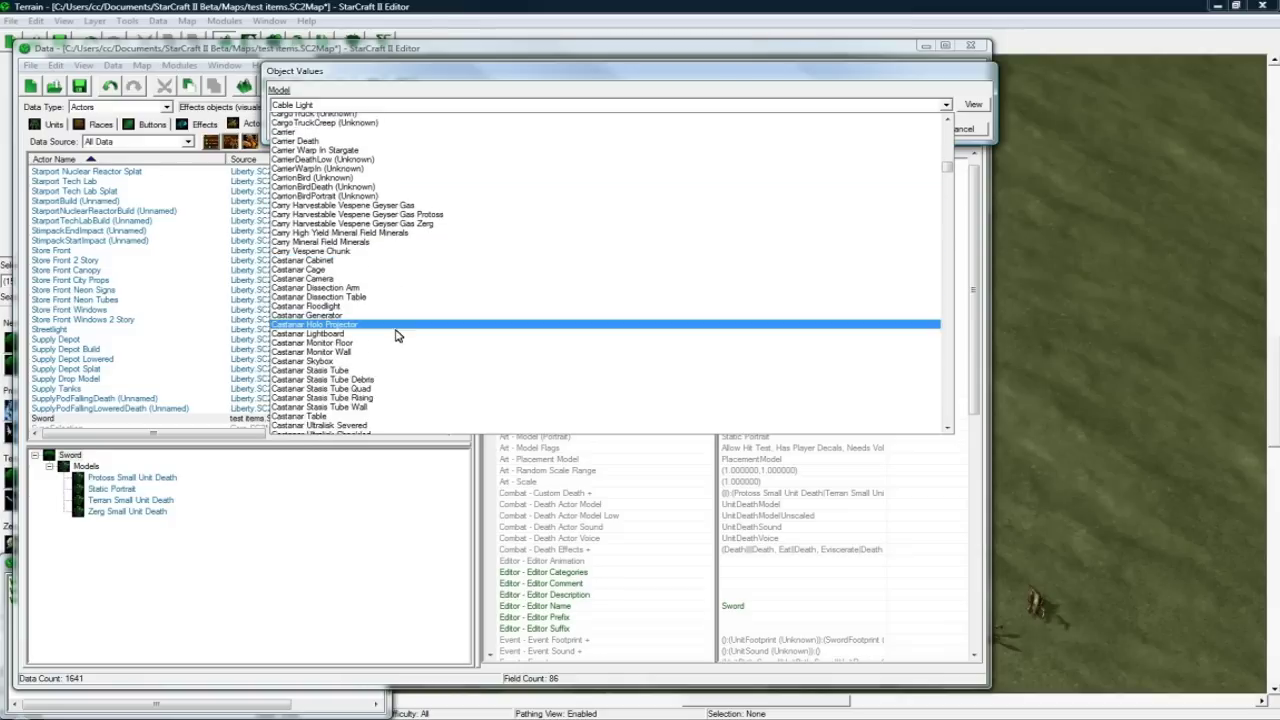
{"action": "scroll", "coordinate": [395, 330], "scroll_direction": "down", "scroll_amount": 15}
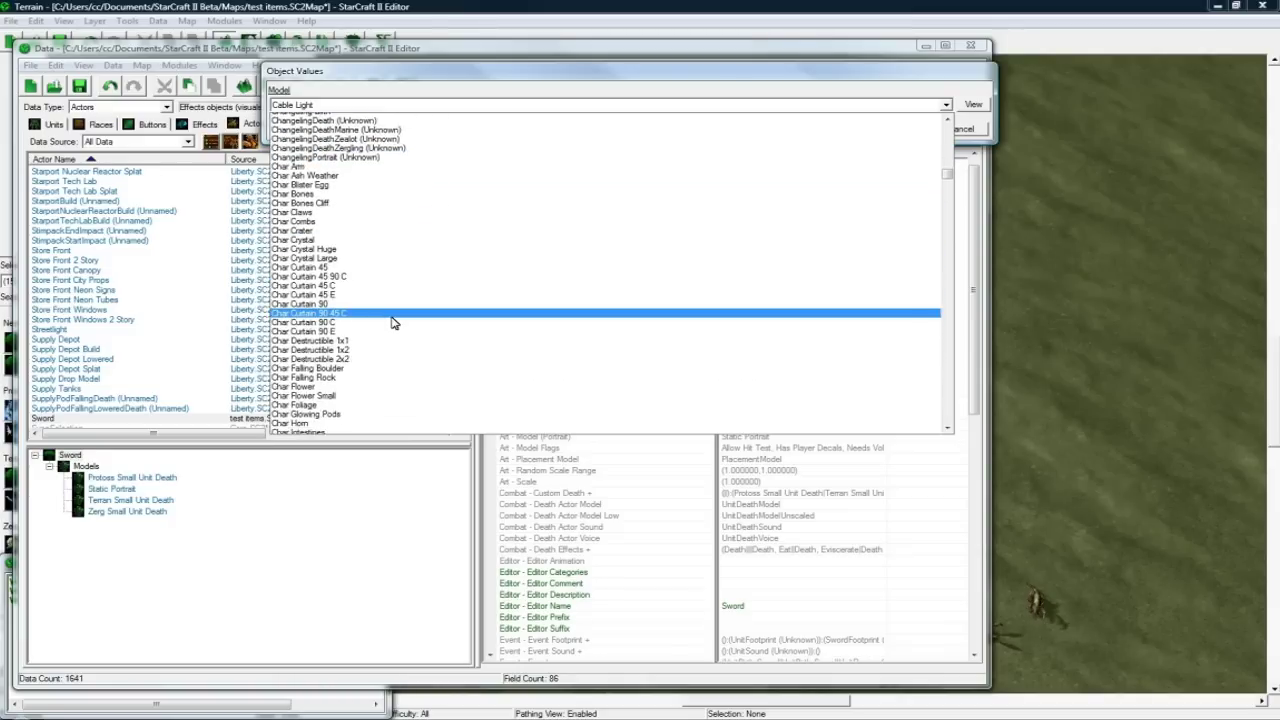
{"action": "scroll", "coordinate": [393, 320], "scroll_direction": "down", "scroll_amount": 8}
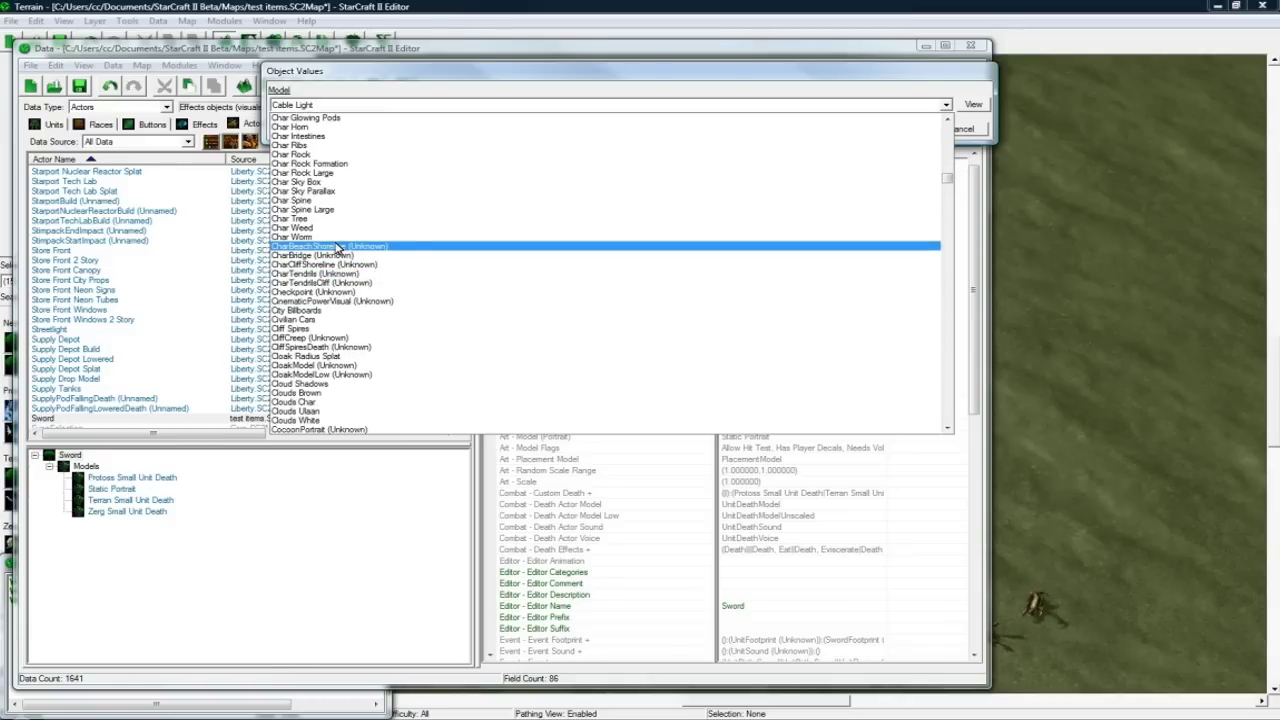
{"action": "scroll", "coordinate": [334, 350], "scroll_direction": "down", "scroll_amount": 9}
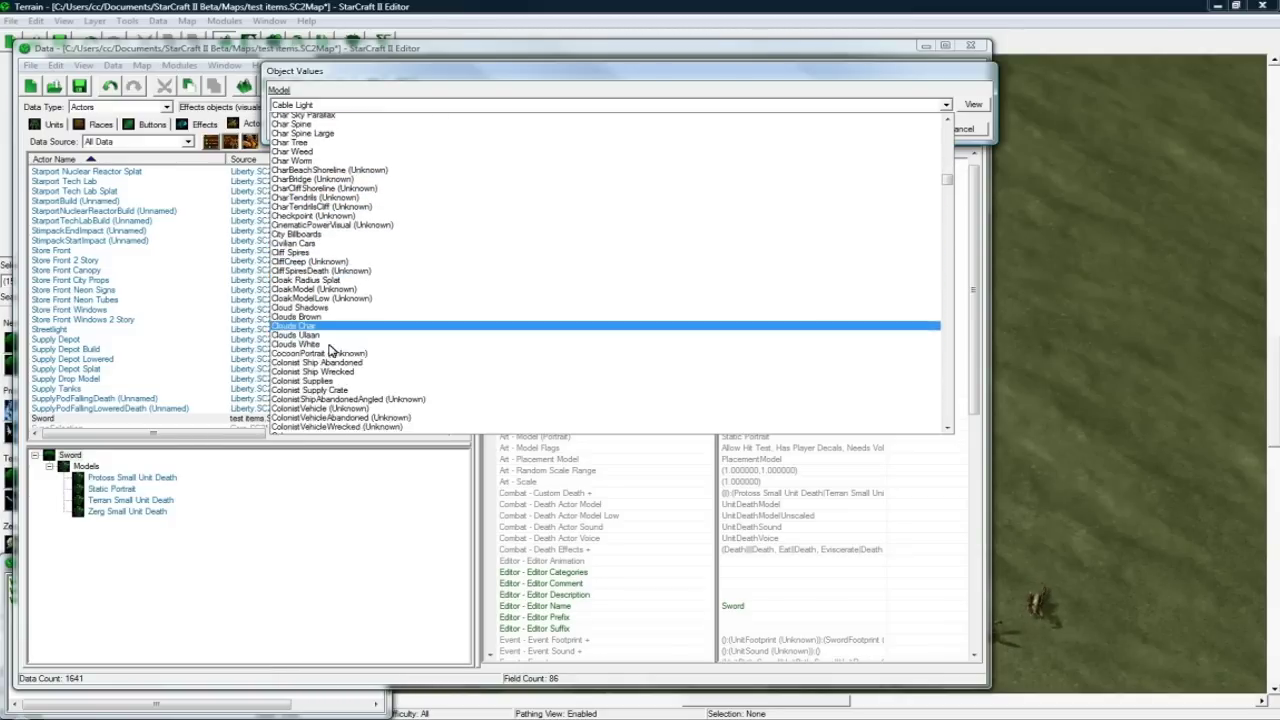
{"action": "scroll", "coordinate": [430, 332], "scroll_direction": "down", "scroll_amount": 20}
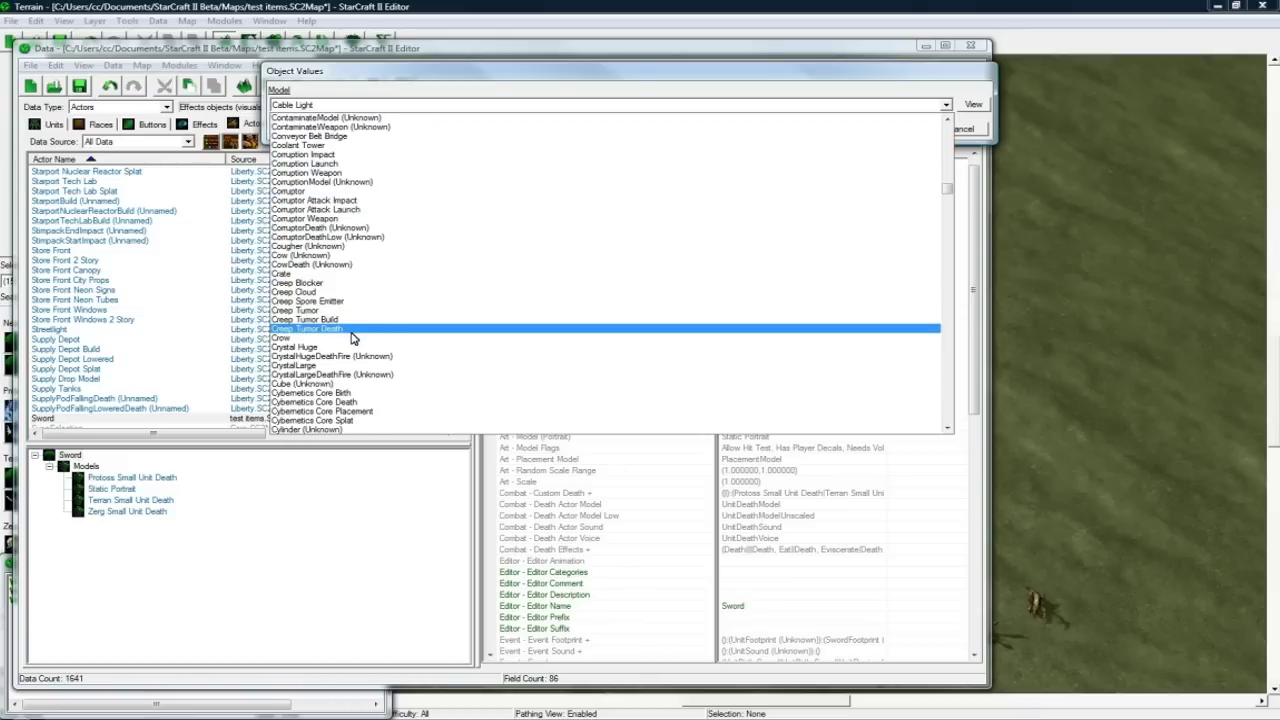
{"action": "left_click", "coordinate": [322, 274]}
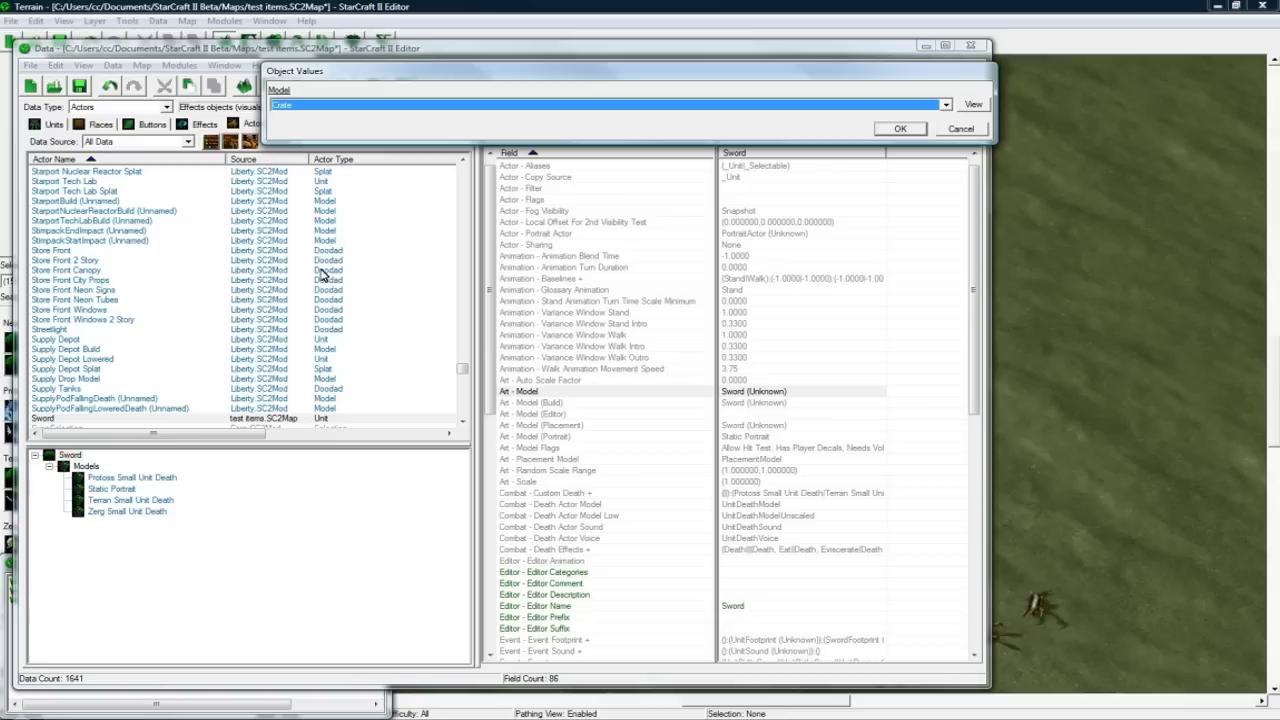
{"action": "left_click", "coordinate": [900, 131]}
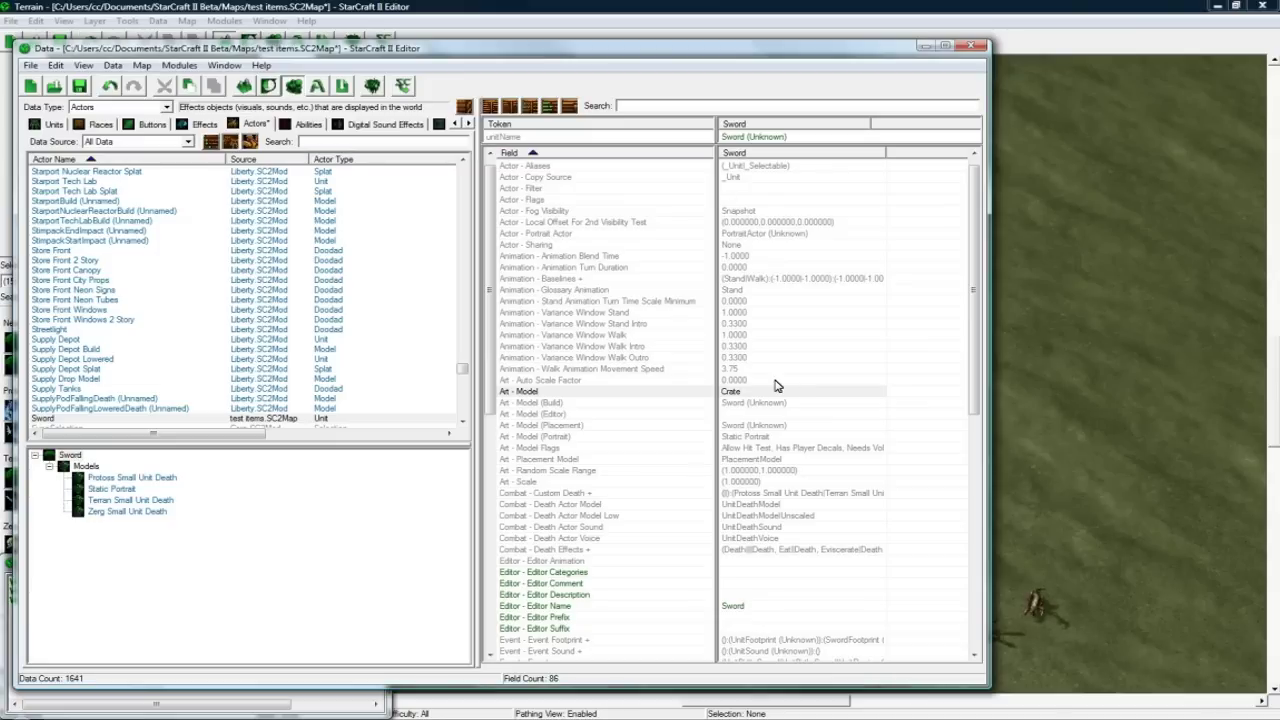
{"action": "left_click", "coordinate": [743, 437]}
{"action": "key", "text": "Down"}
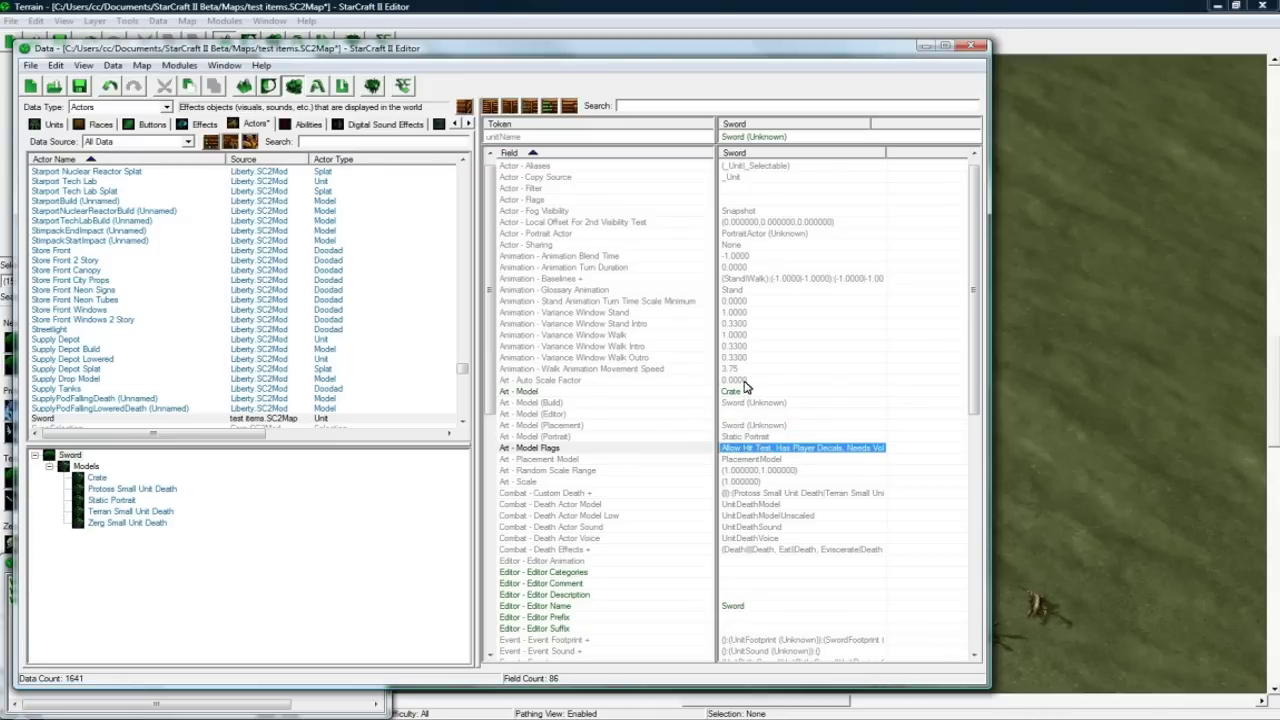